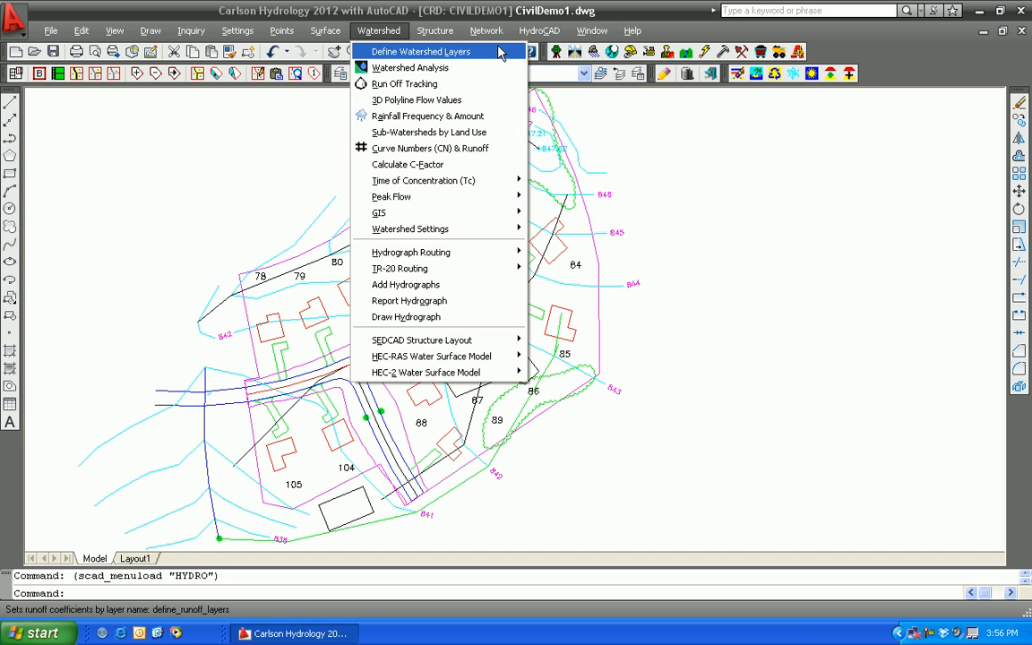
Open the watershed layer definitions and set the Buildings layer's hatch pattern to SOLID
mouse_move(539, 31)
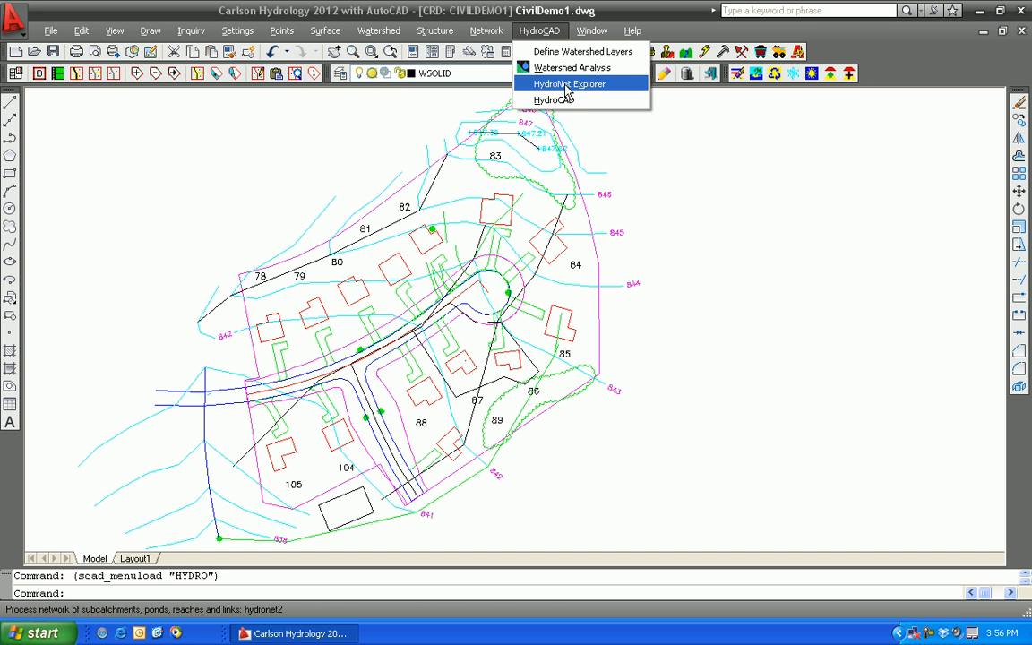
mouse_move(378, 30)
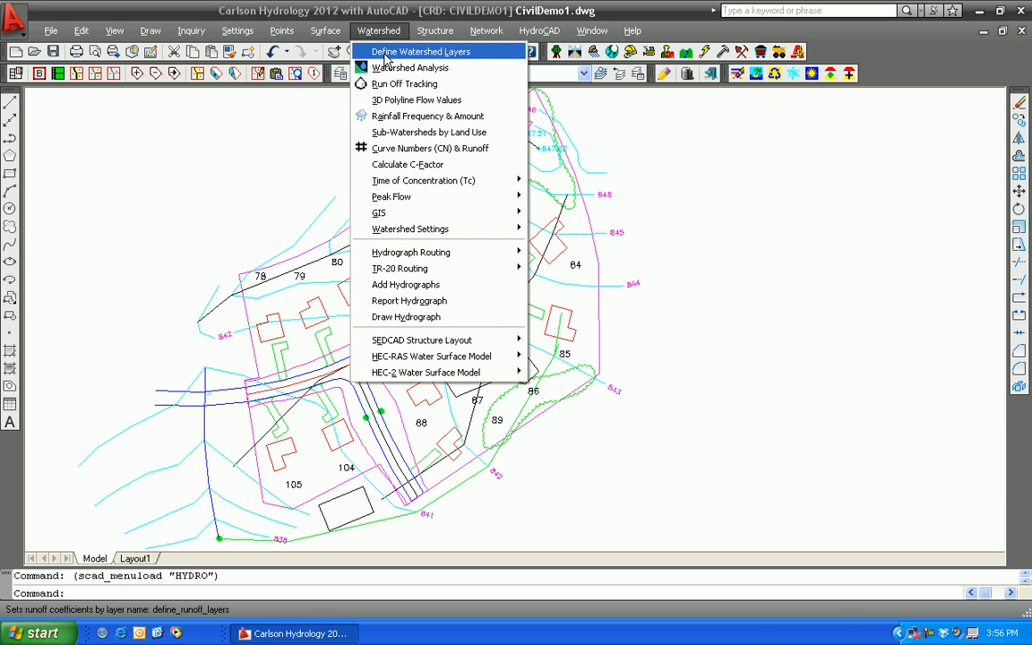
left_click(386, 53)
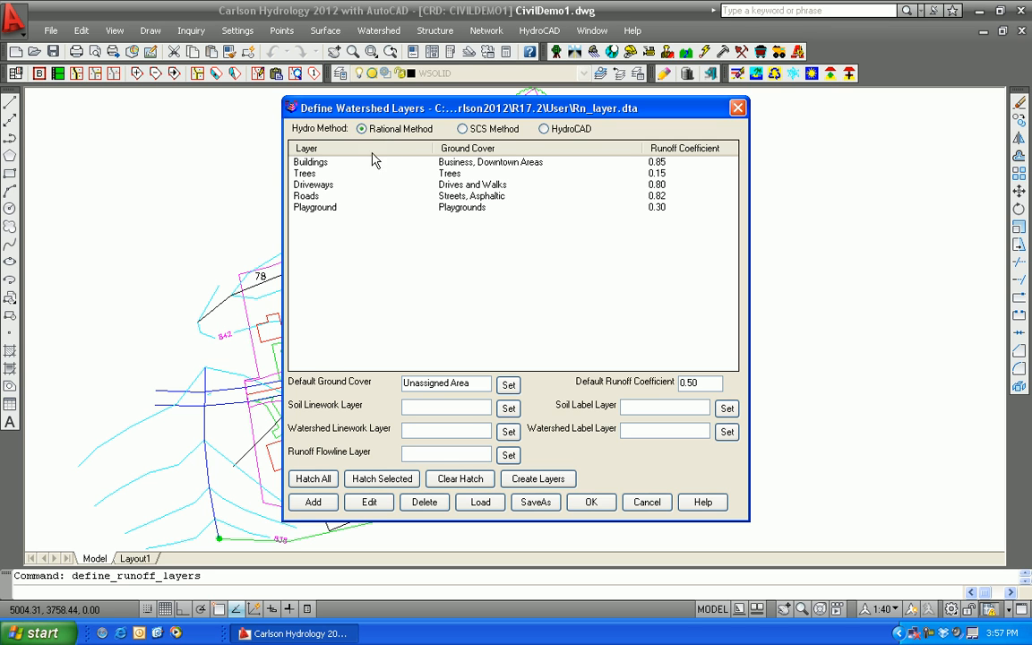
mouse_move(407, 114)
left_mouse_down()
mouse_move(482, 121)
mouse_move(594, 110)
left_mouse_up()
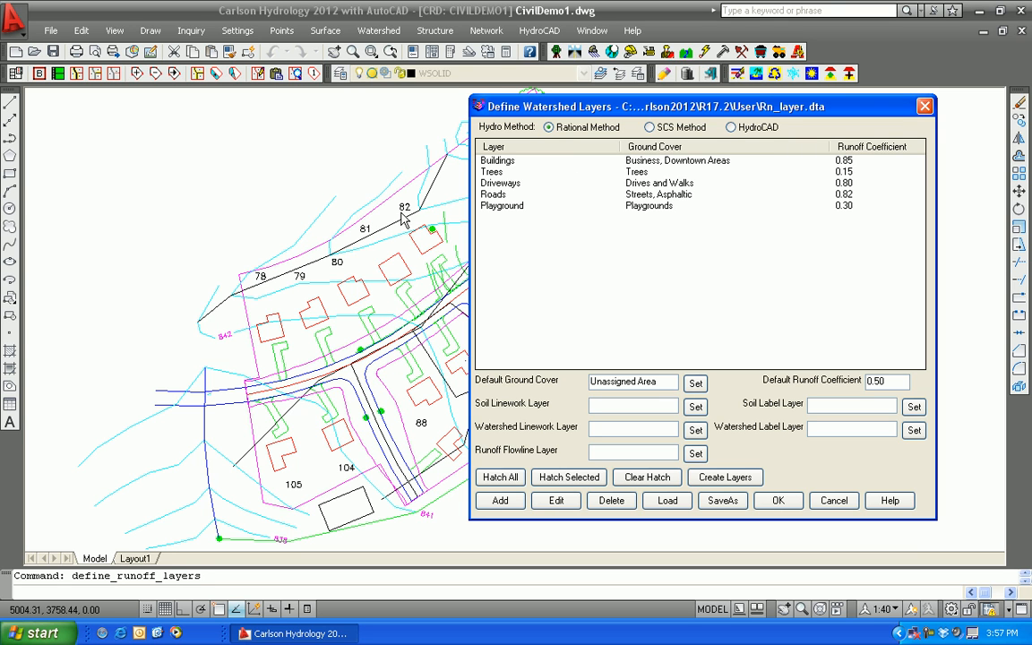
left_click(488, 162)
left_click(557, 501)
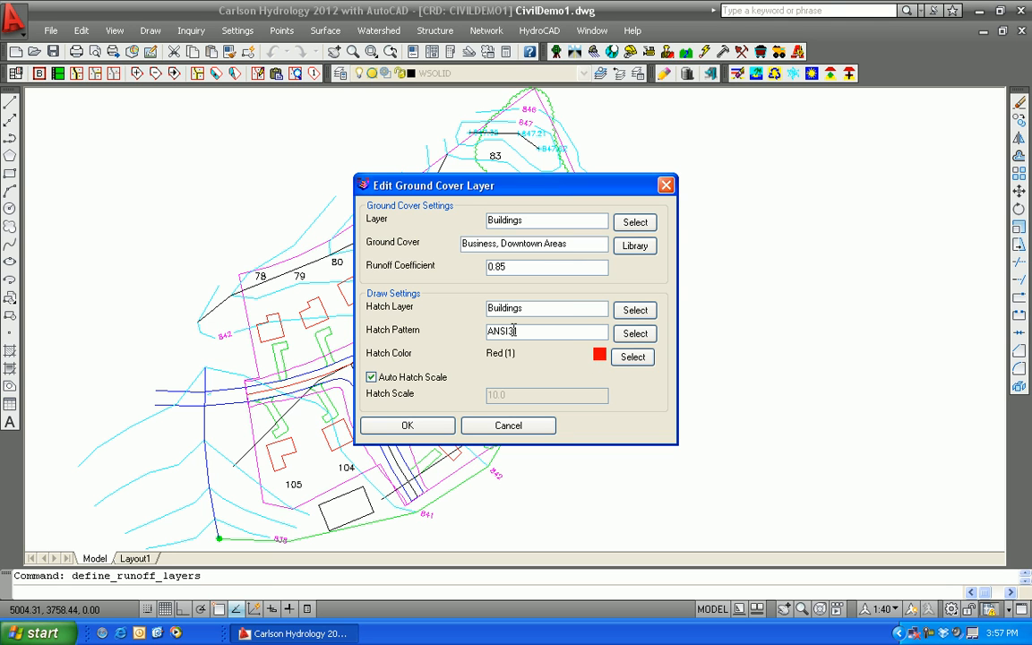
left_click(632, 333)
left_click(481, 234)
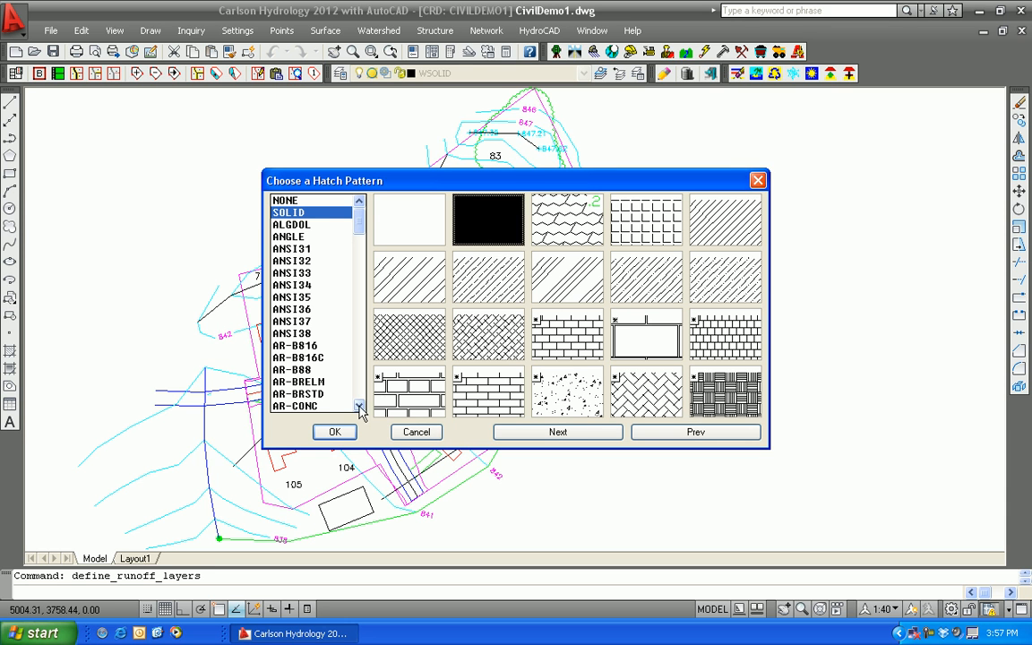
left_click(334, 432)
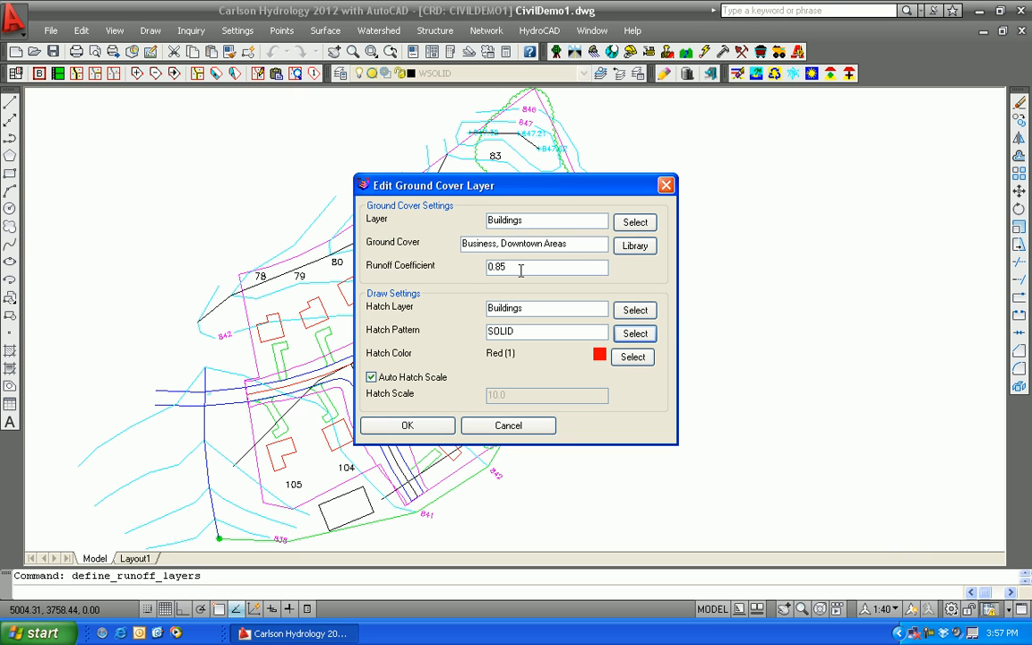
Pick Business, Downtown Areas from the runoff coefficient library as the Buildings ground cover and save the layer's settings
left_click(635, 247)
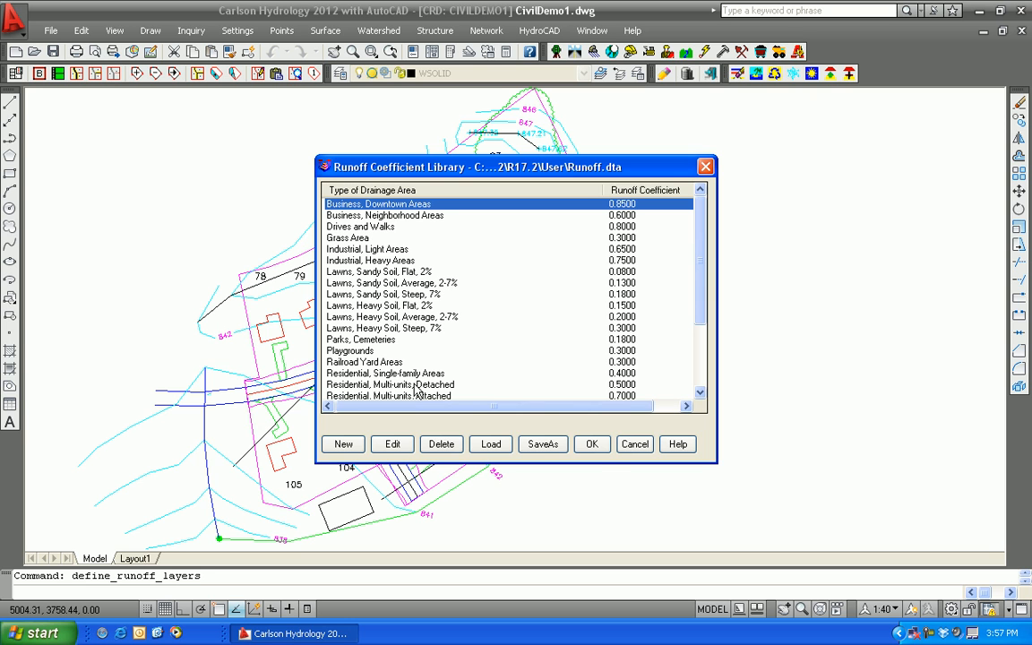
left_click(591, 444)
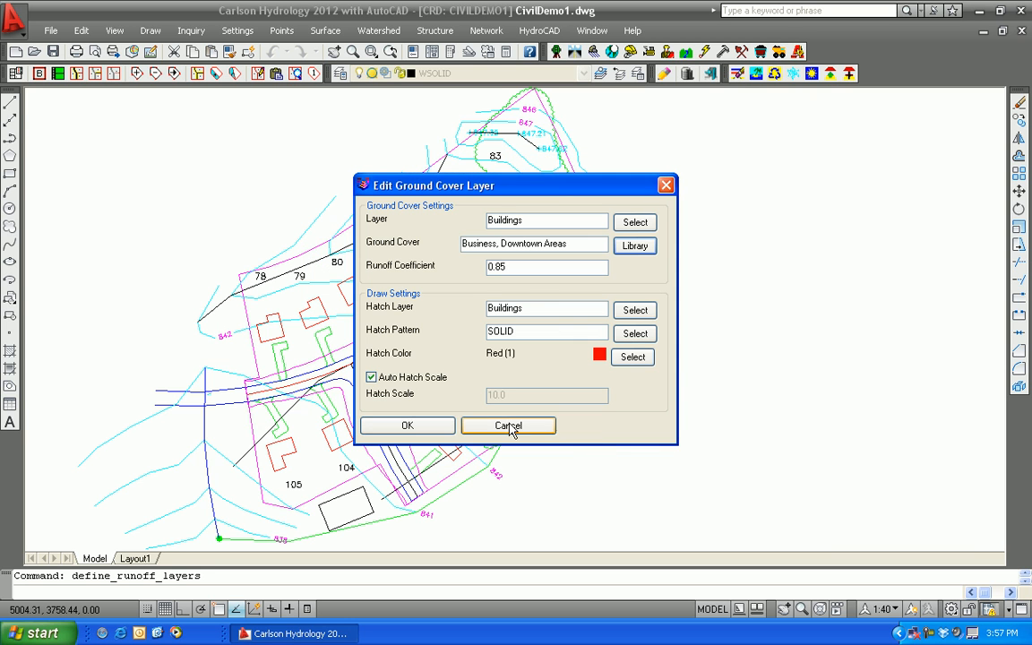
left_click(408, 426)
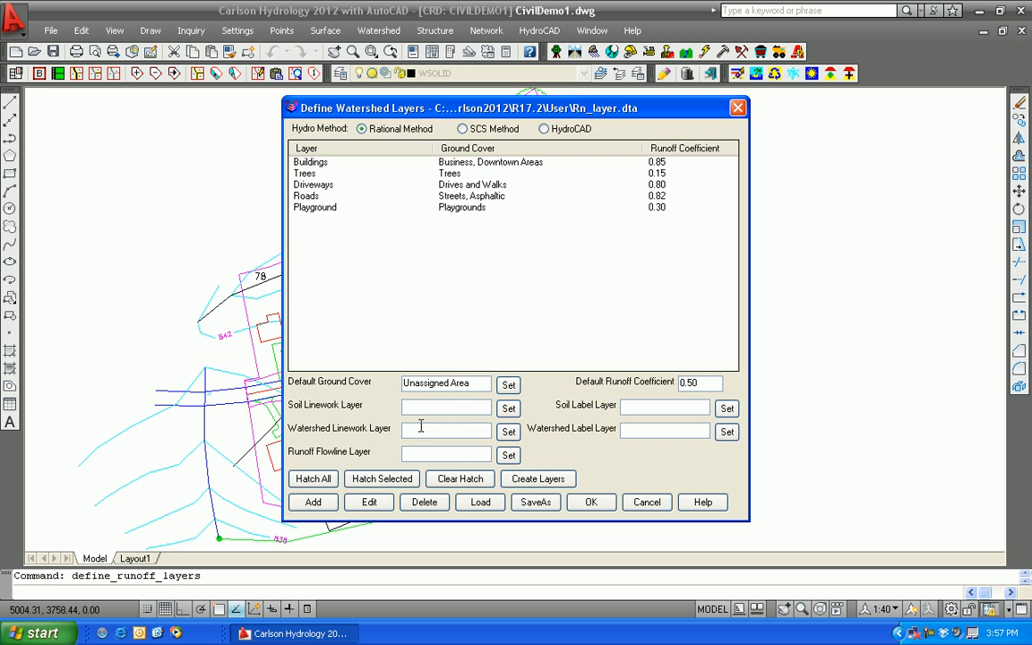
Hatch all the defined ground cover layers in the drawing and uncover the site plan to view them
mouse_move(441, 112)
left_mouse_down()
mouse_move(741, 120)
mouse_move(582, 105)
left_mouse_up()
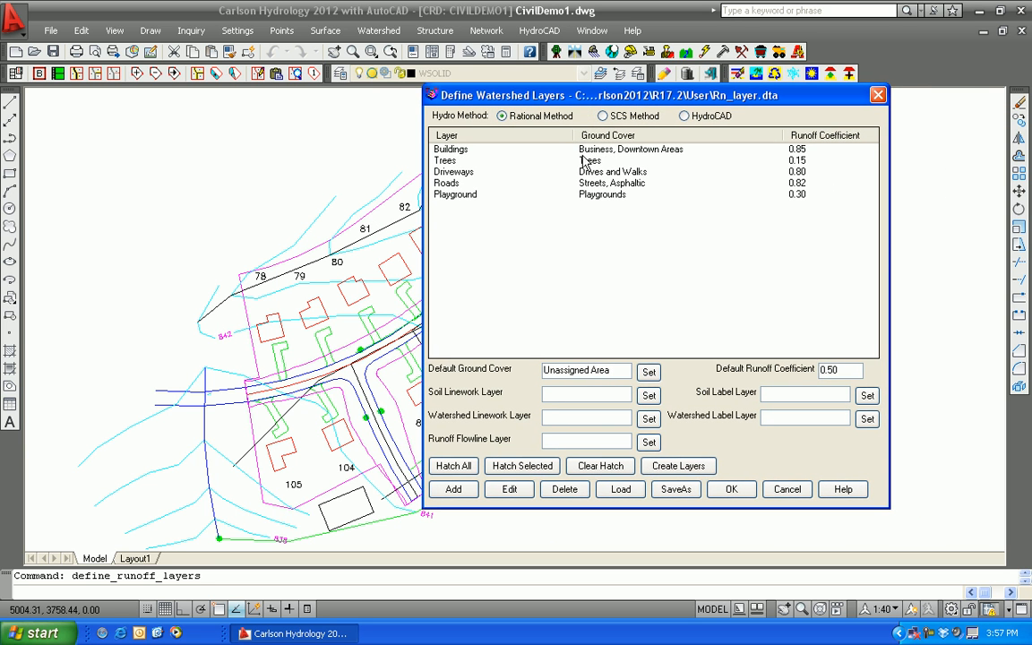
left_click(457, 471)
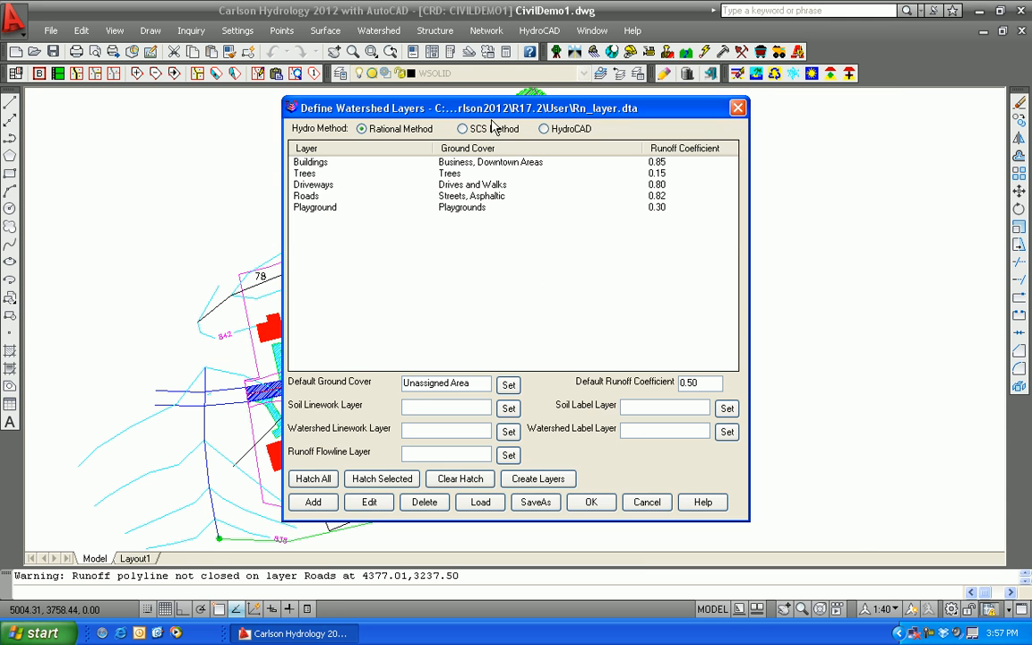
left_click_drag(489, 108, 833, 112)
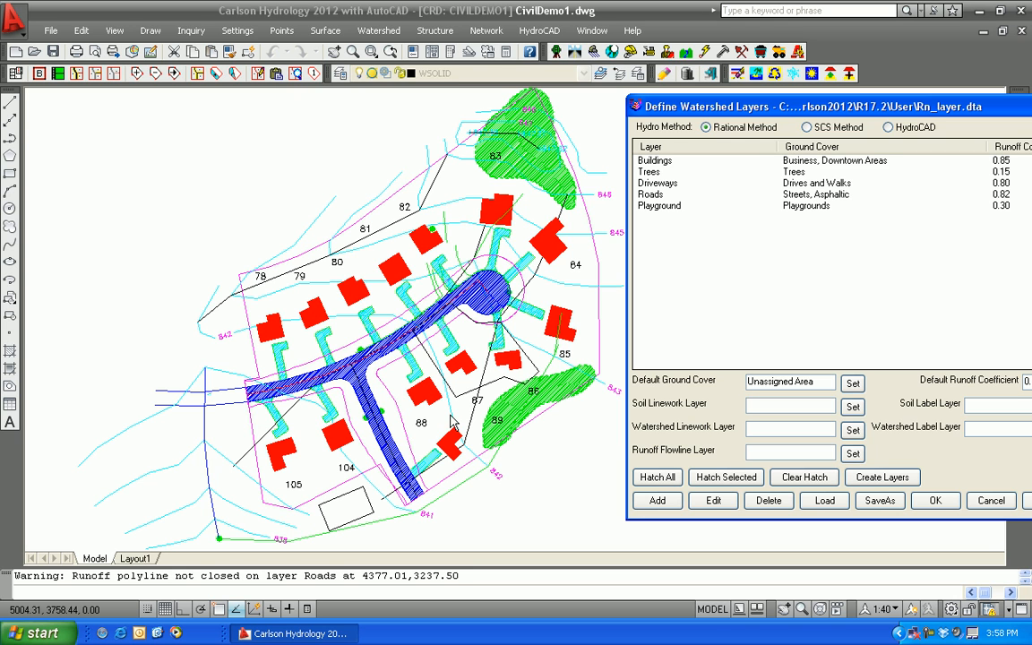
Set the default runoff coefficient for unassigned areas to 0.3 and accept the watershed layer definitions
left_click_drag(784, 109, 506, 95)
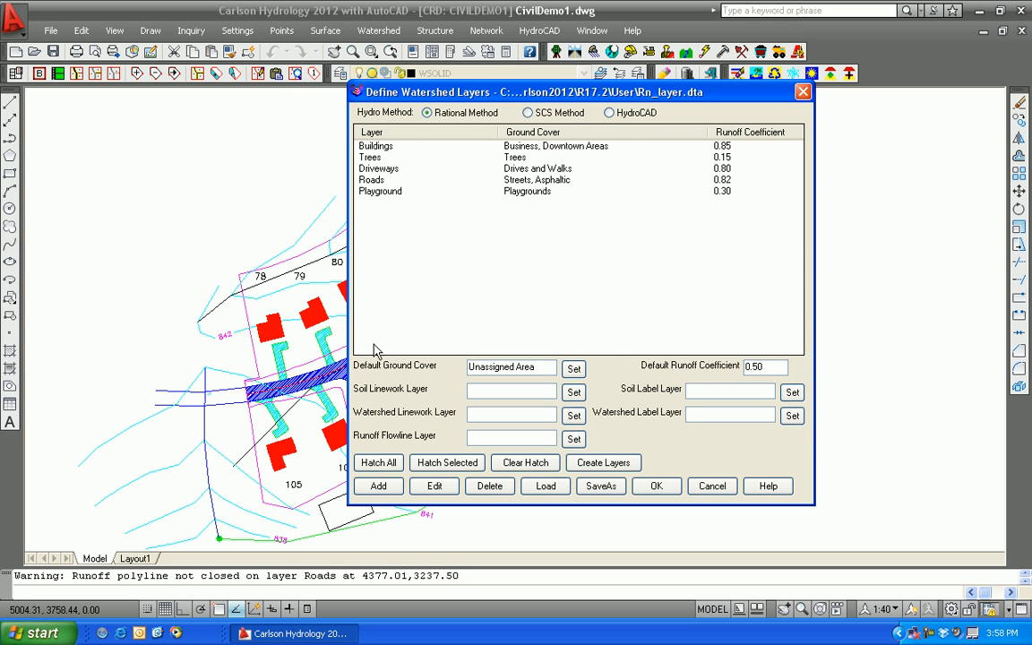
double_click(782, 365)
type("0.3")
left_click(658, 486)
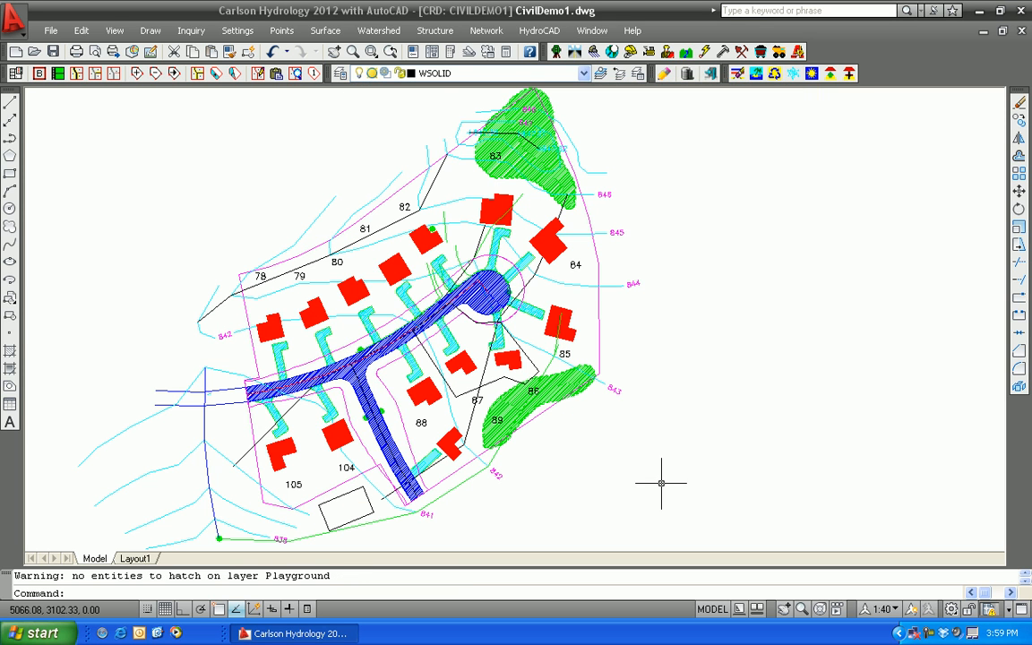
Clear the C-Factor table and calculate the weighted C-factor for the watershed bounded by the magenta perimeter polyline
left_click(390, 32)
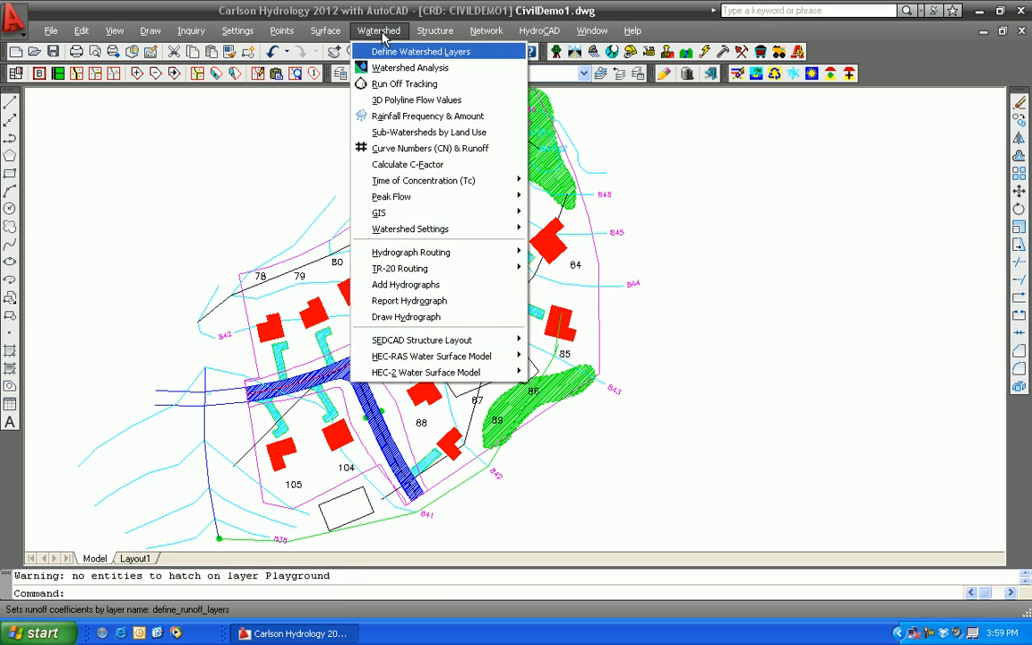
left_click(408, 166)
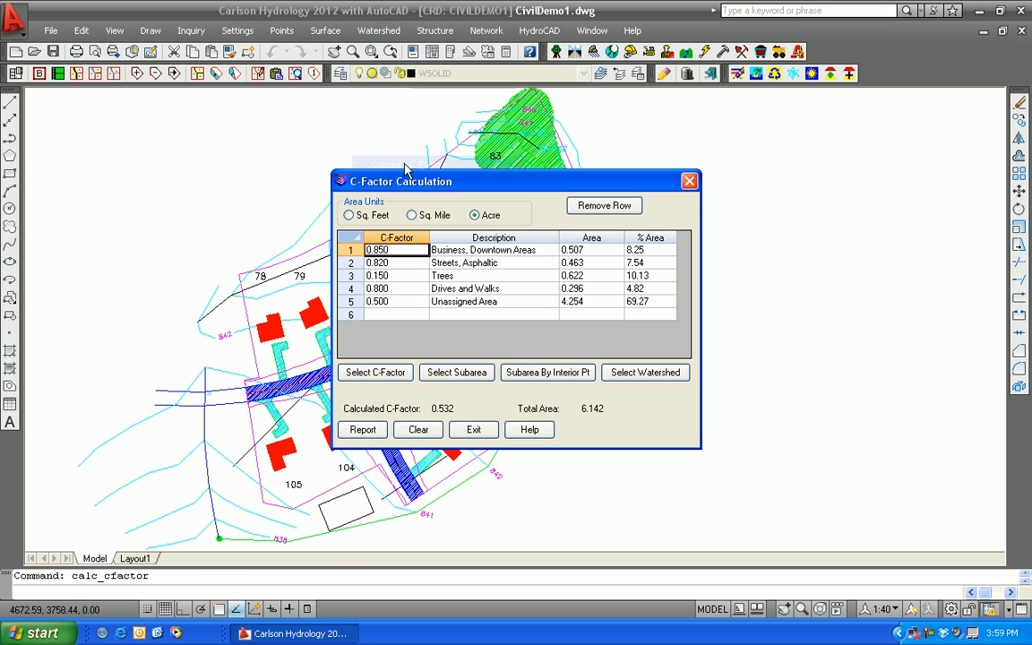
left_click(419, 431)
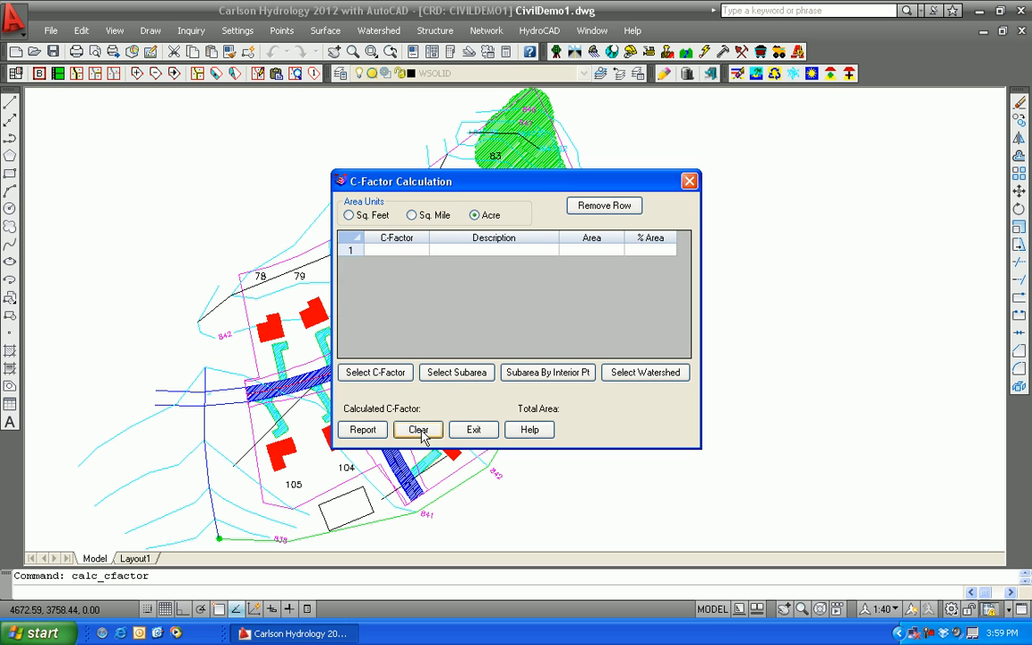
left_click(645, 373)
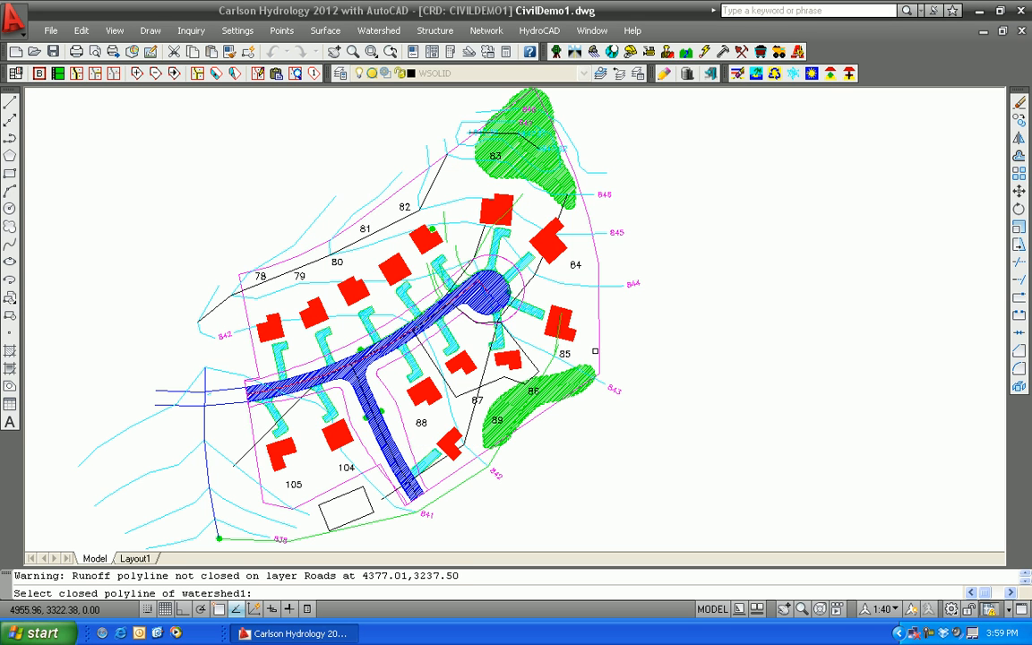
left_click(599, 341)
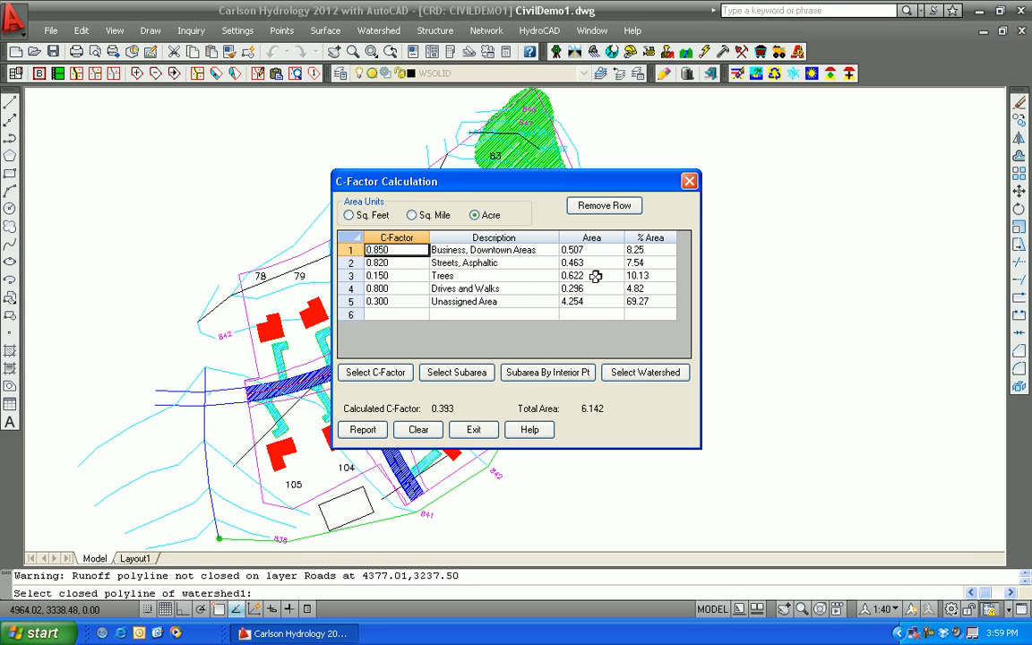
left_click(475, 430)
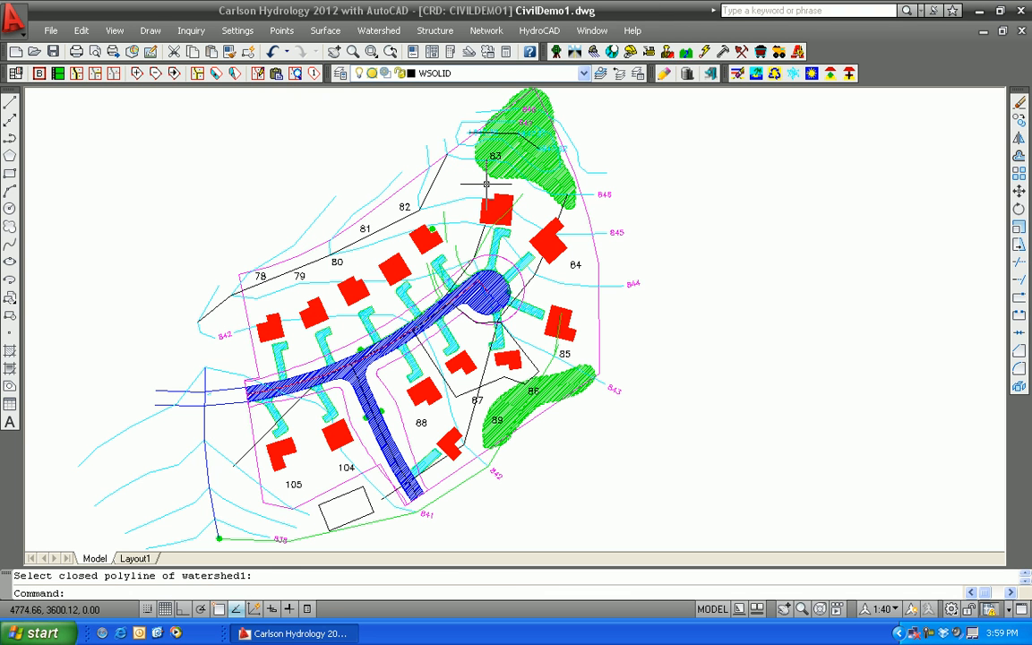
Clear the C-Factor table and measure the combined subarea of the two tree polylines, then exit the calculation
left_click(379, 30)
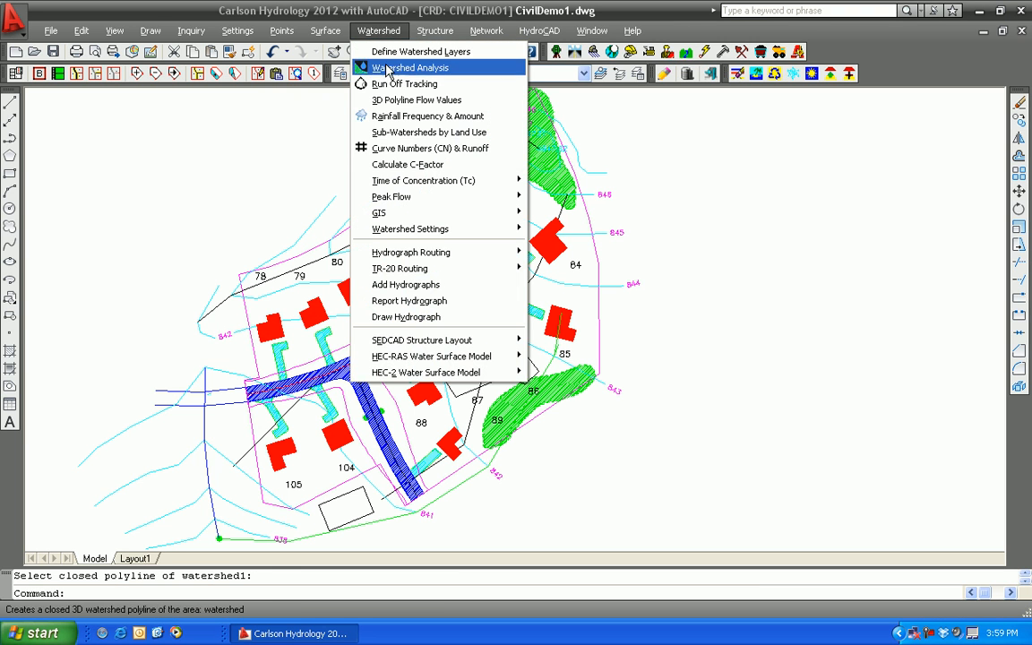
left_click(403, 165)
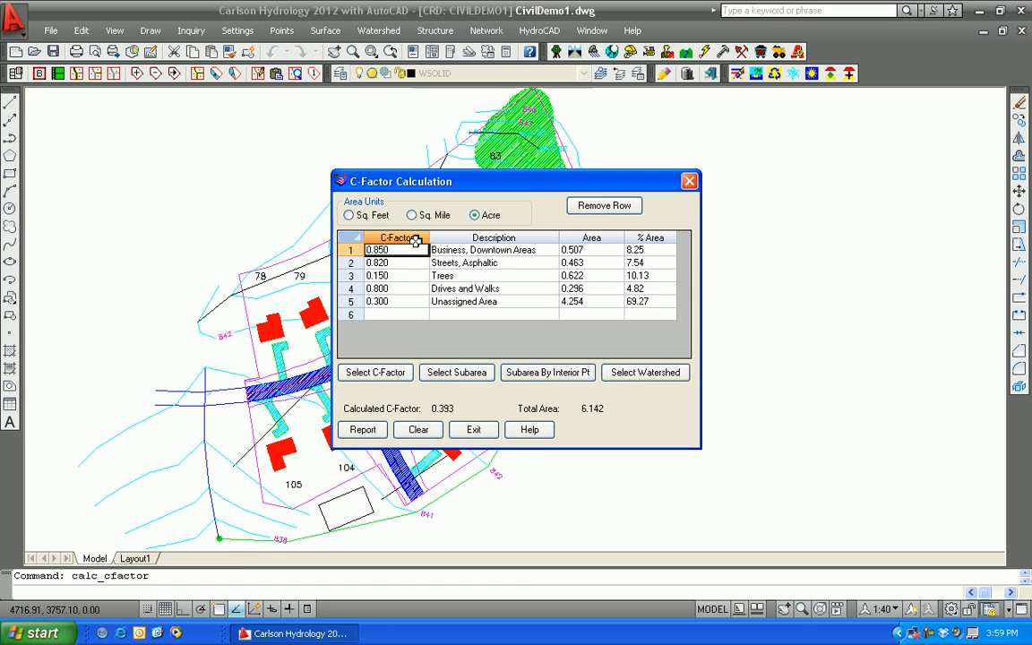
left_click(418, 429)
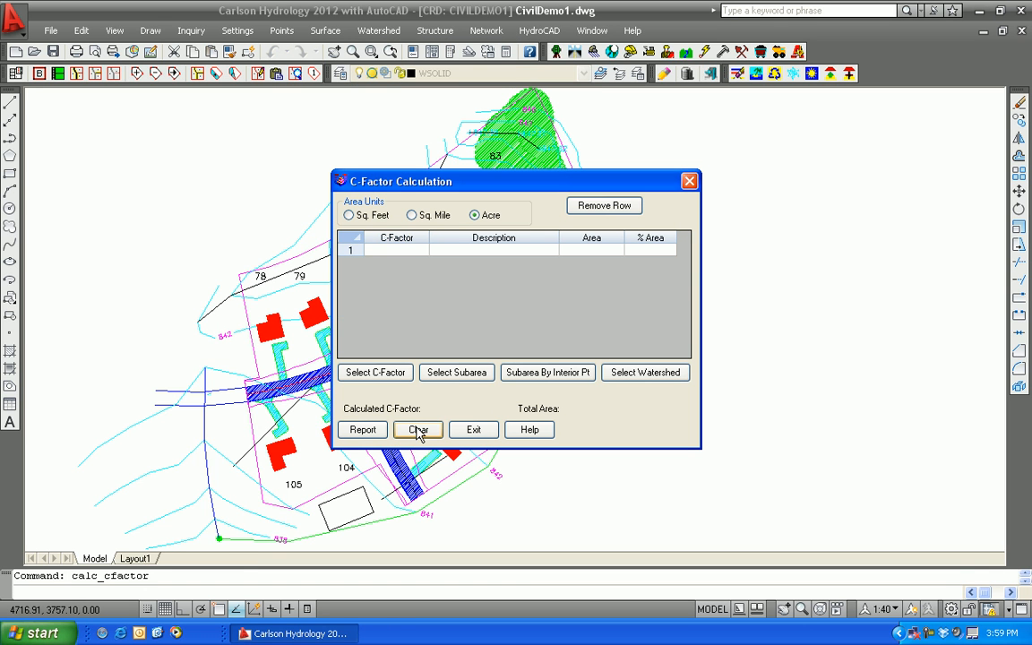
left_click(456, 372)
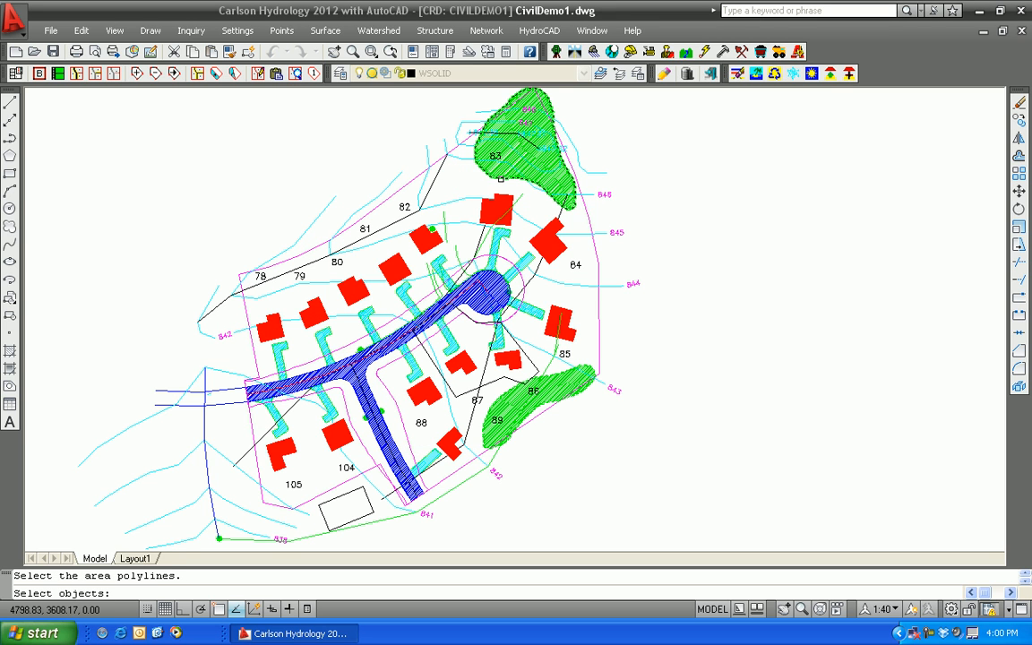
left_click(501, 179)
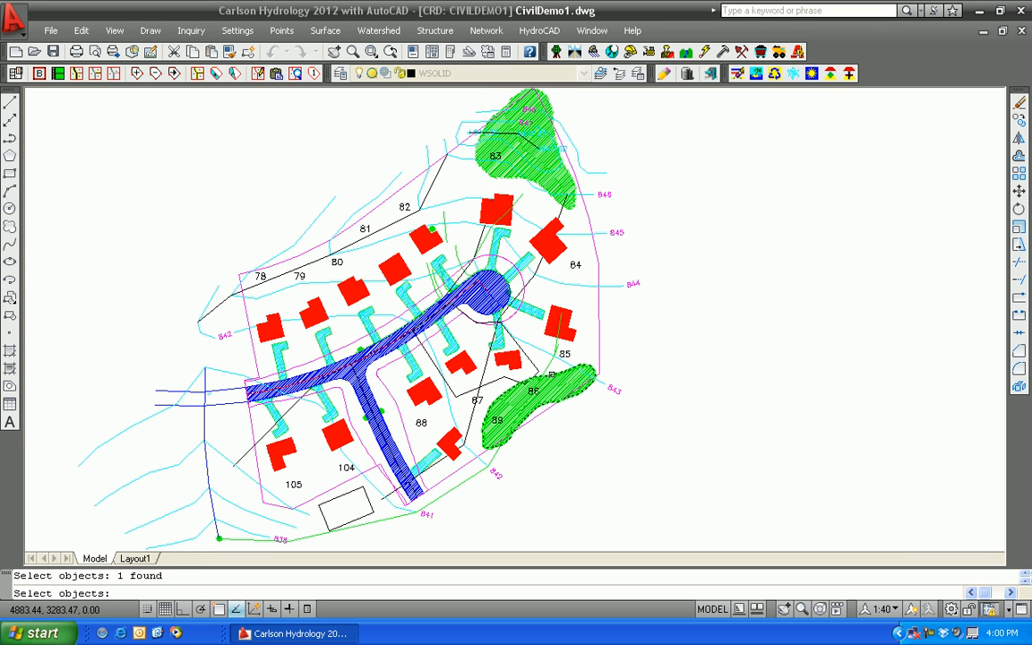
left_click(550, 374)
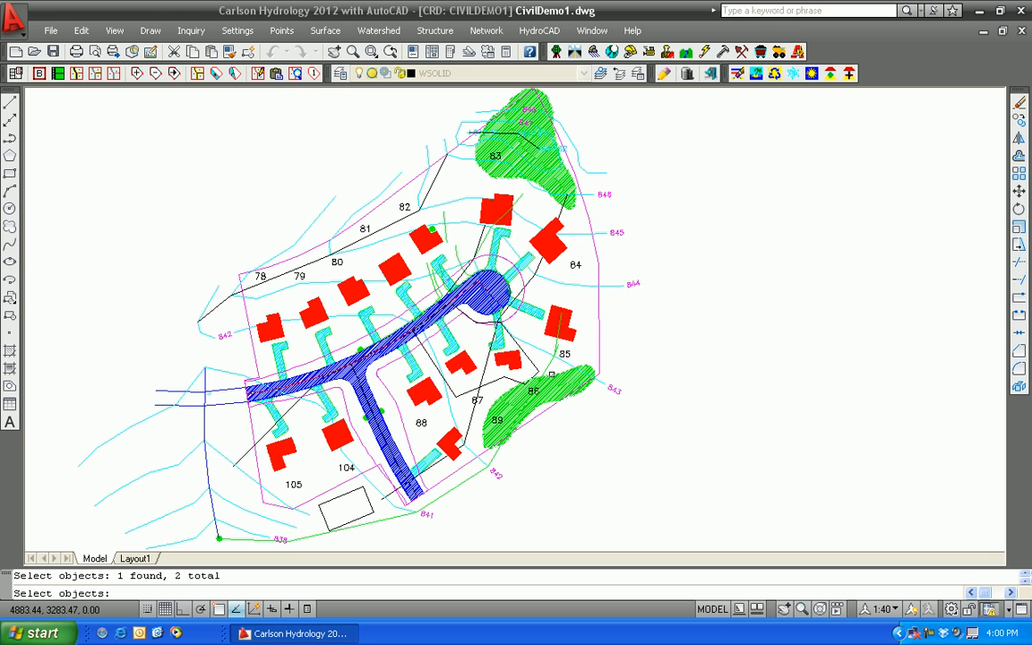
key("Return")
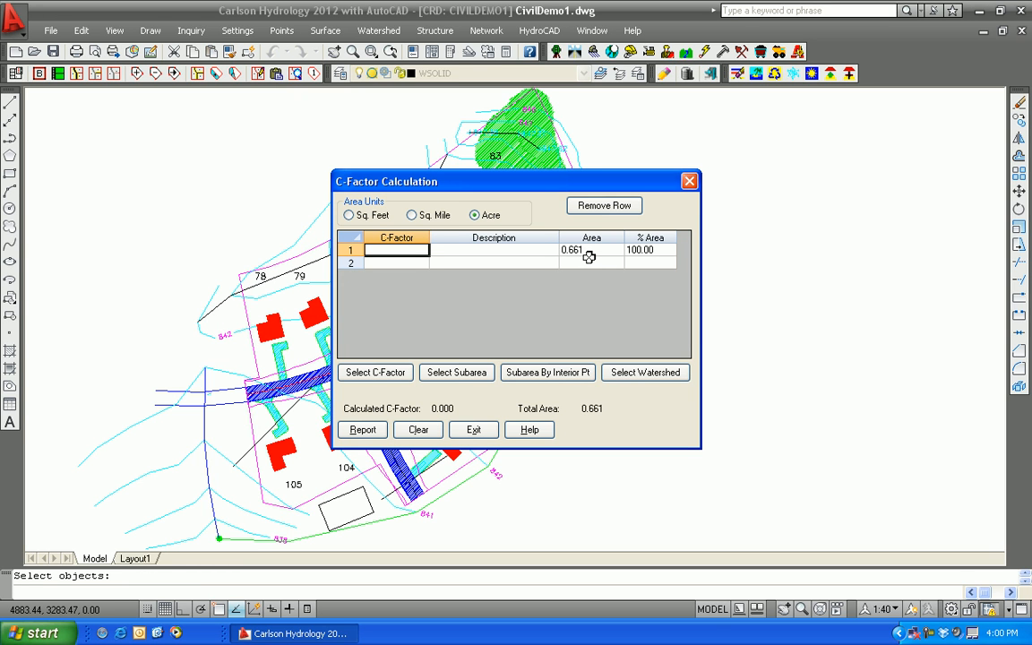
left_click(475, 430)
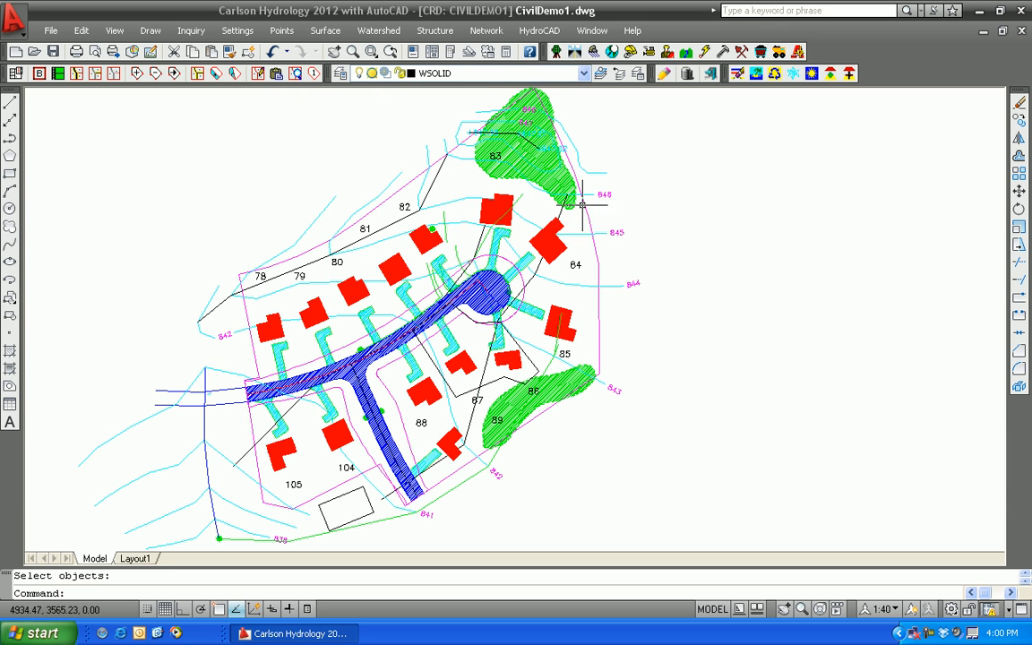
Highlight the watershed perimeter polyline and examine where both tree areas extend across it
left_click(591, 217)
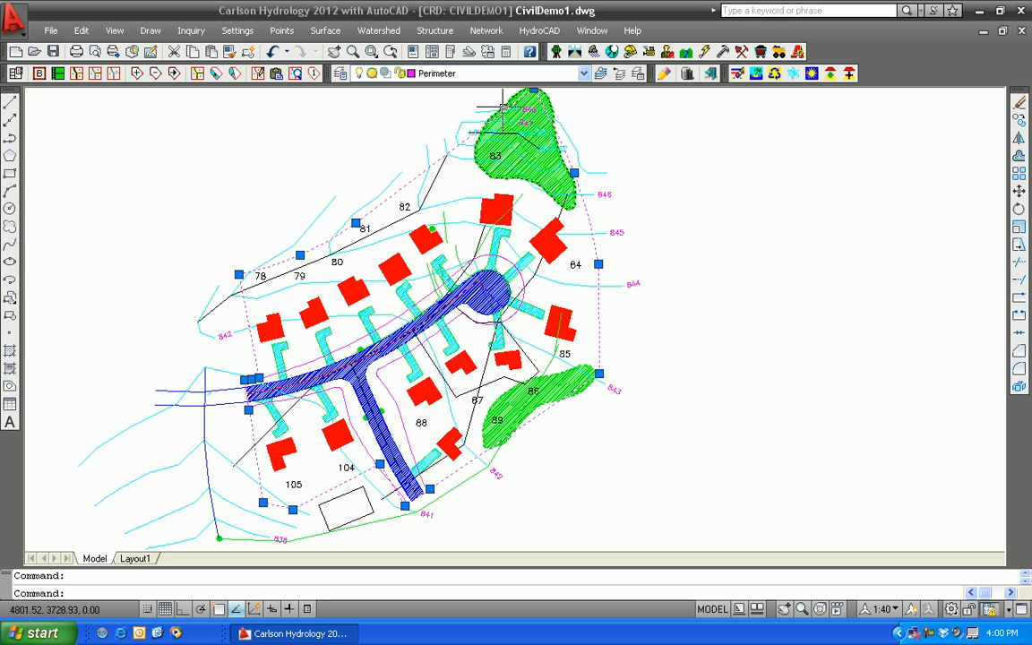
scroll(569, 413, "up", 3)
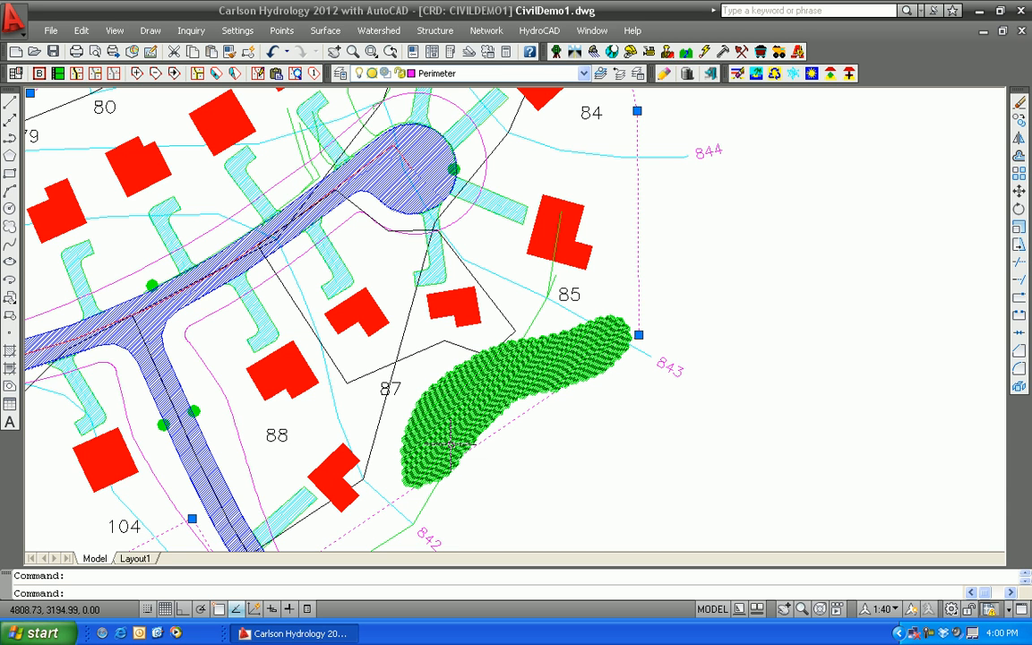
scroll(452, 442, "down", 2)
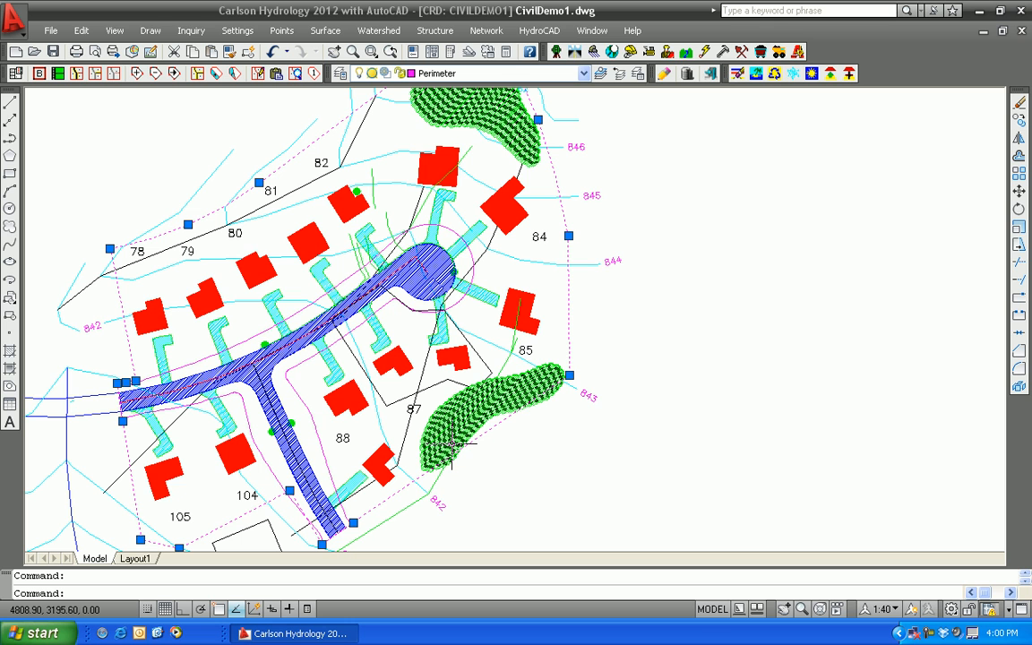
middle_click_drag(479, 173, 472, 231)
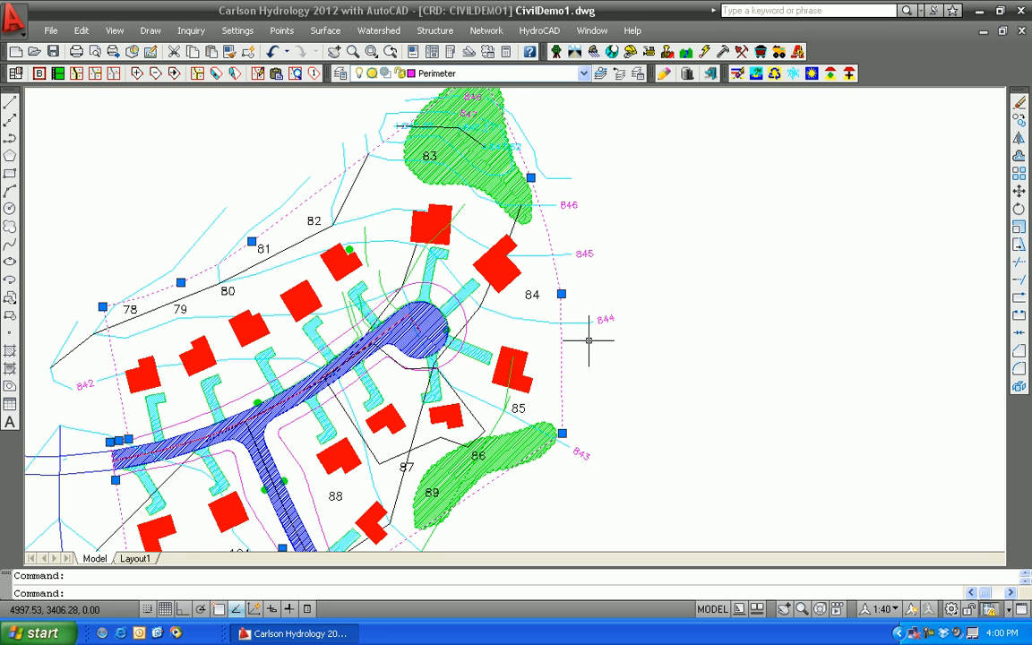
middle_click_drag(515, 264, 514, 350)
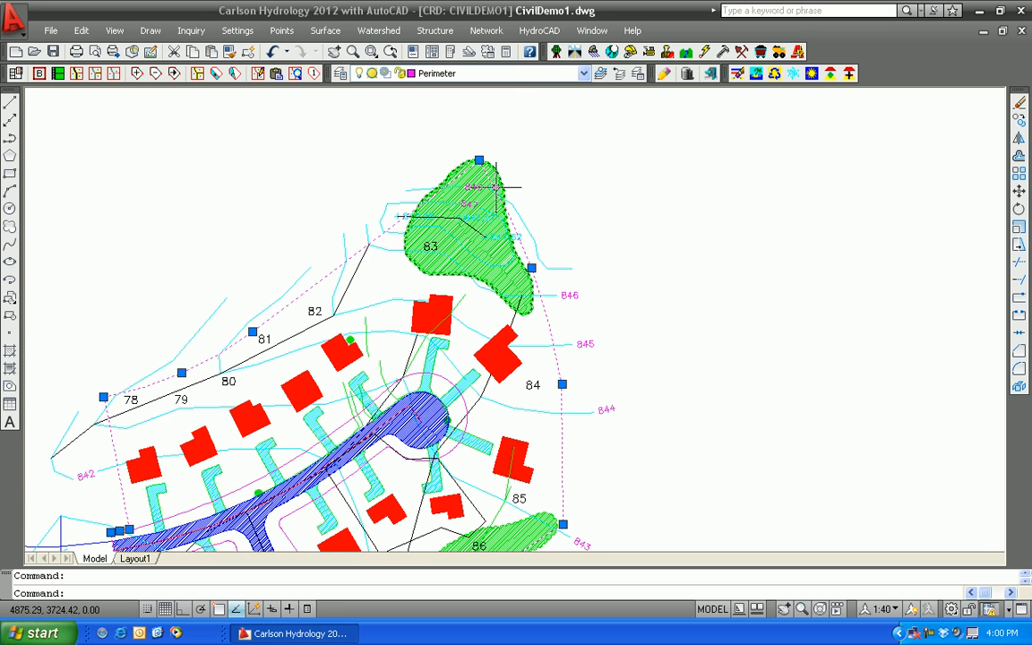
middle_click_drag(594, 260, 574, 140)
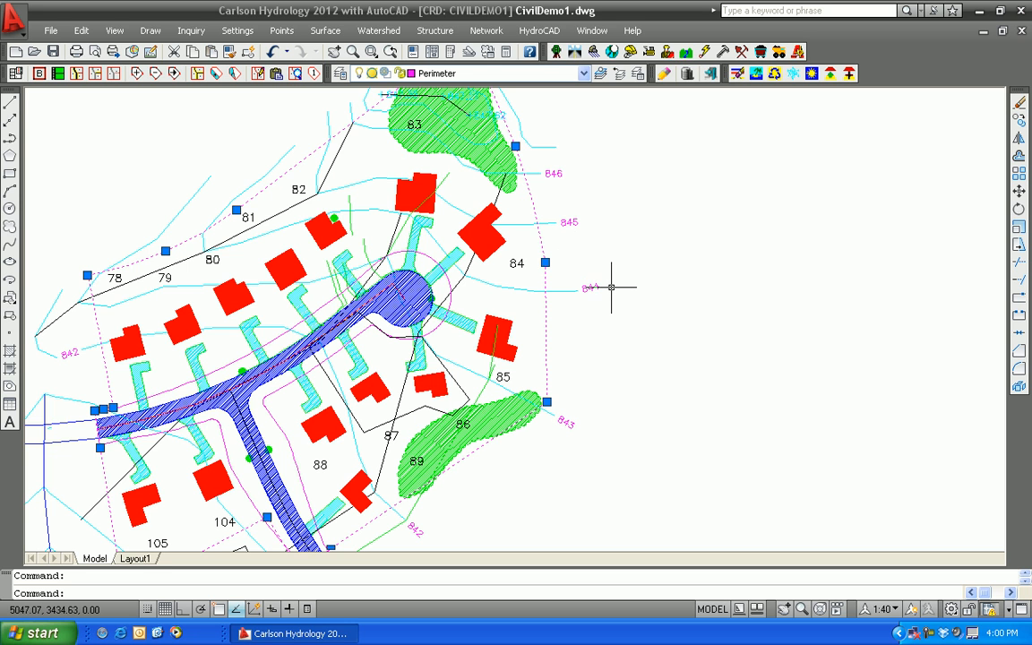
Clear the C-Factor table, recalculate the weighted C-factor for the watershed inside the magenta perimeter polyline, and exit the calculation
scroll(610, 287, "down", 1)
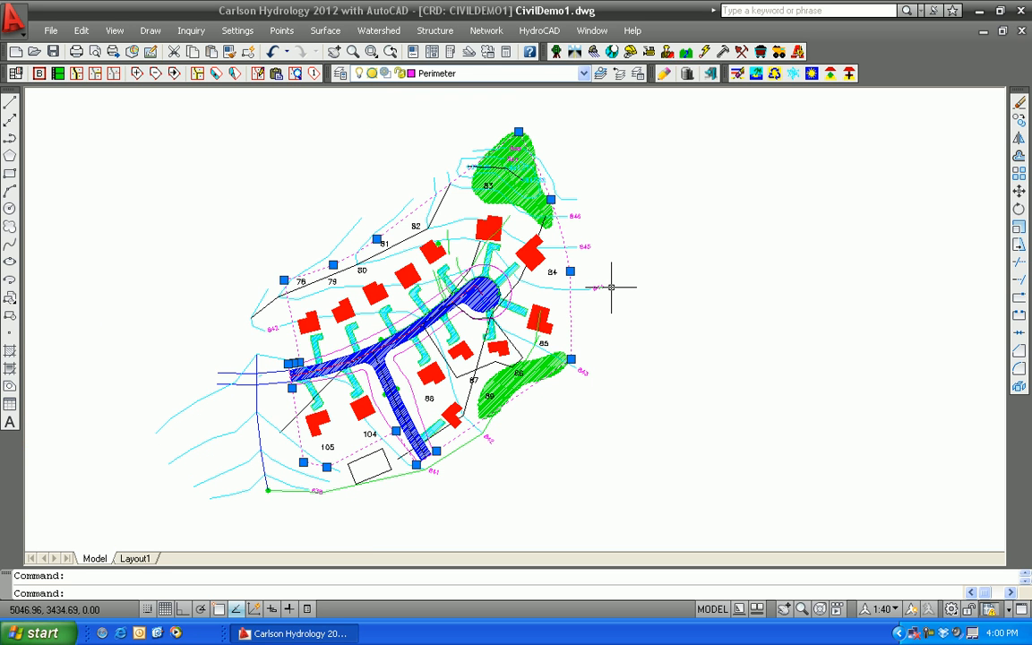
left_click(378, 31)
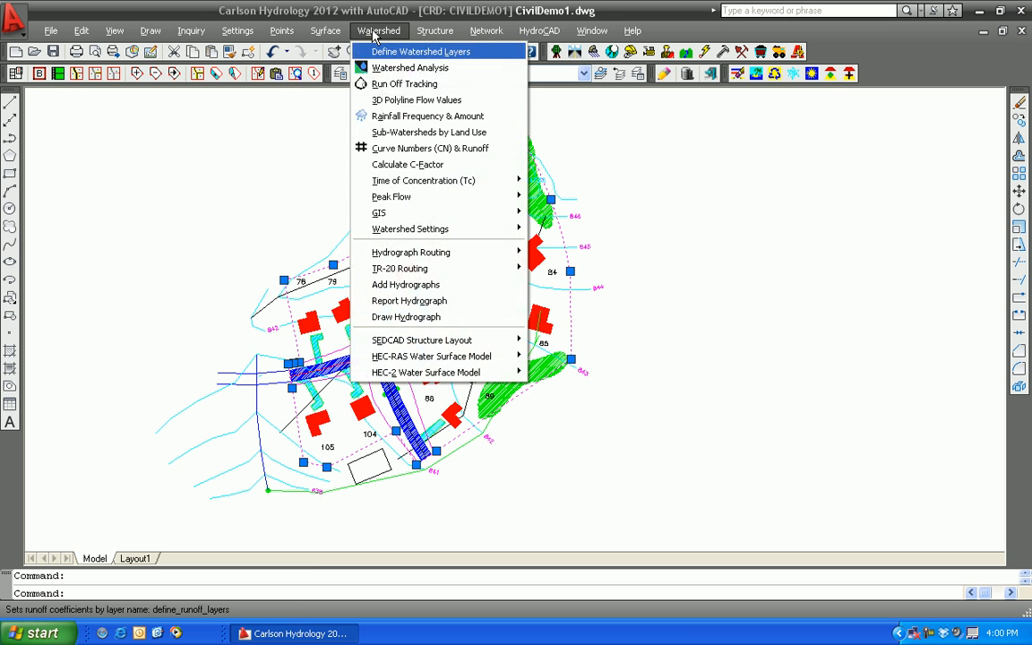
left_click(399, 166)
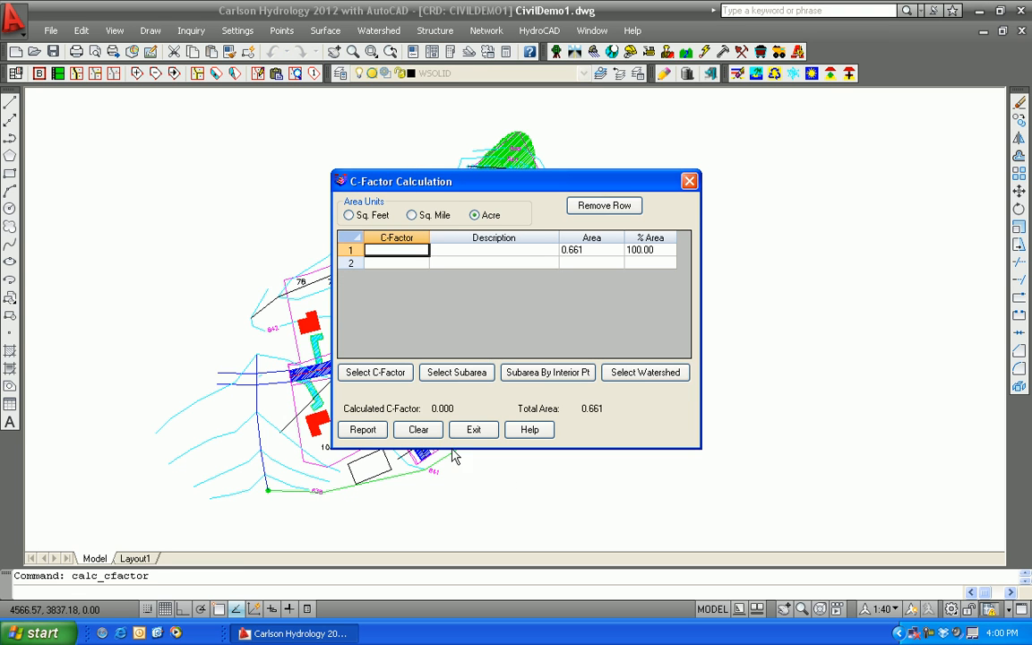
left_click(419, 430)
left_click(618, 372)
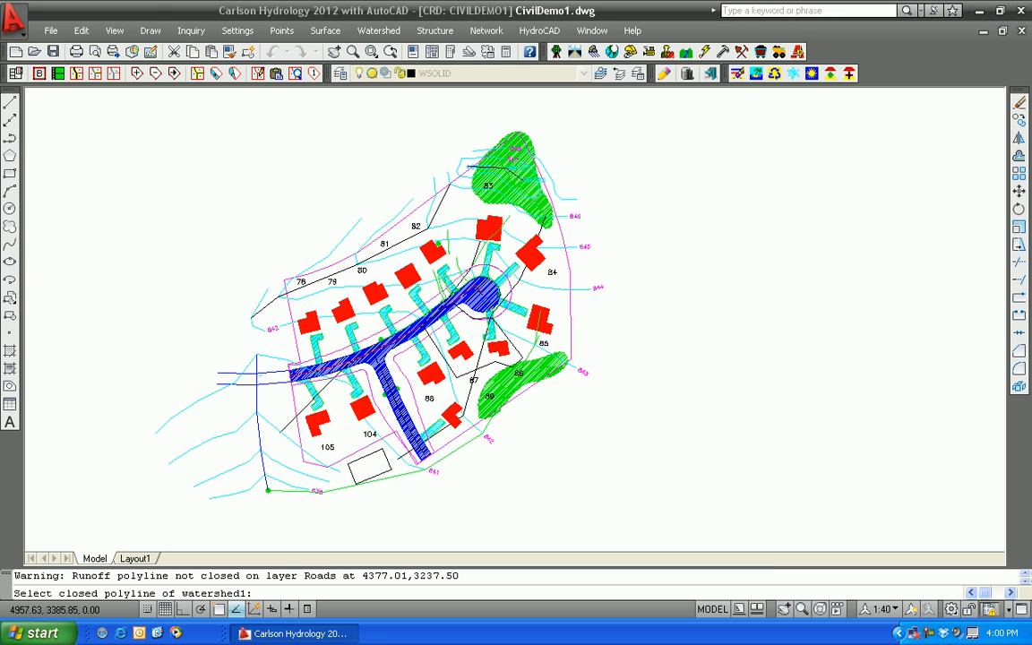
left_click(569, 310)
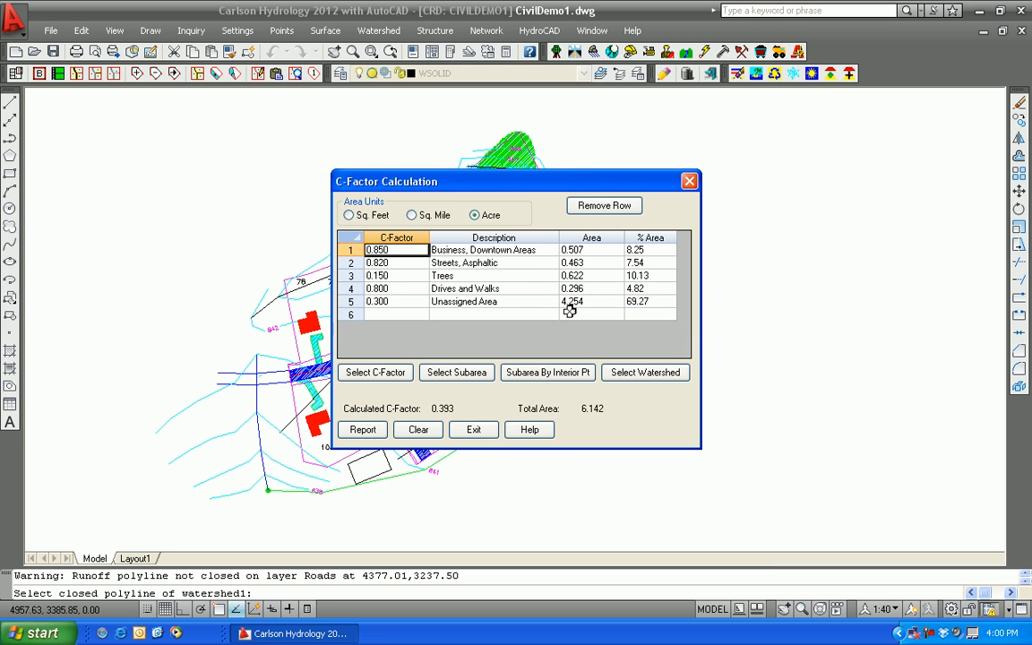
left_click(474, 431)
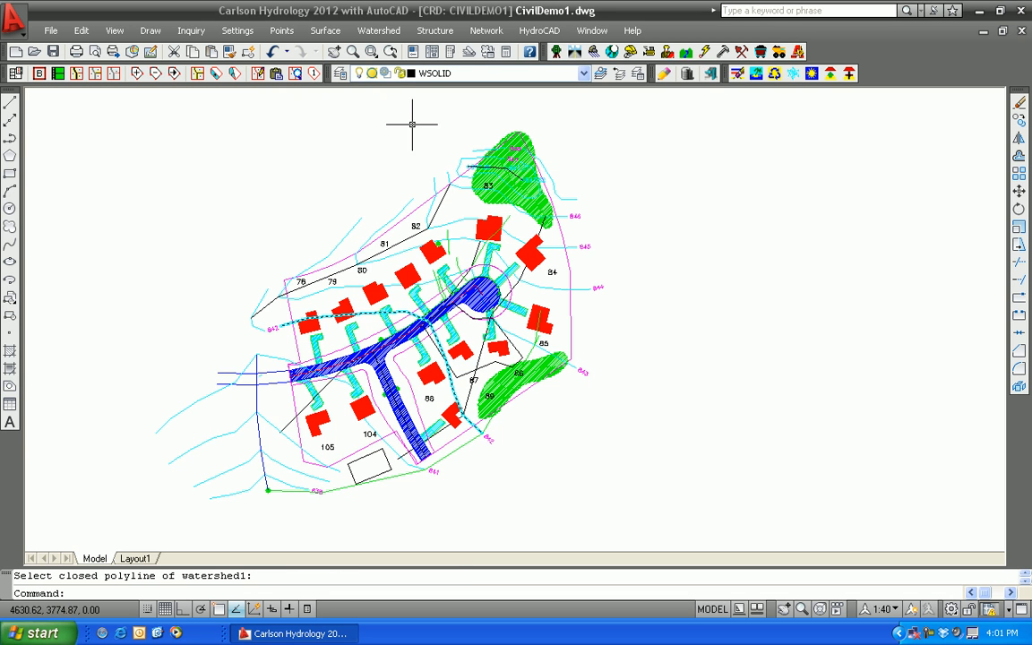
Set the default ground cover of the watershed layers to Unimproved Areas (0.20) from the runoff coefficient library and accept the definitions
left_click(376, 32)
left_click(351, 47)
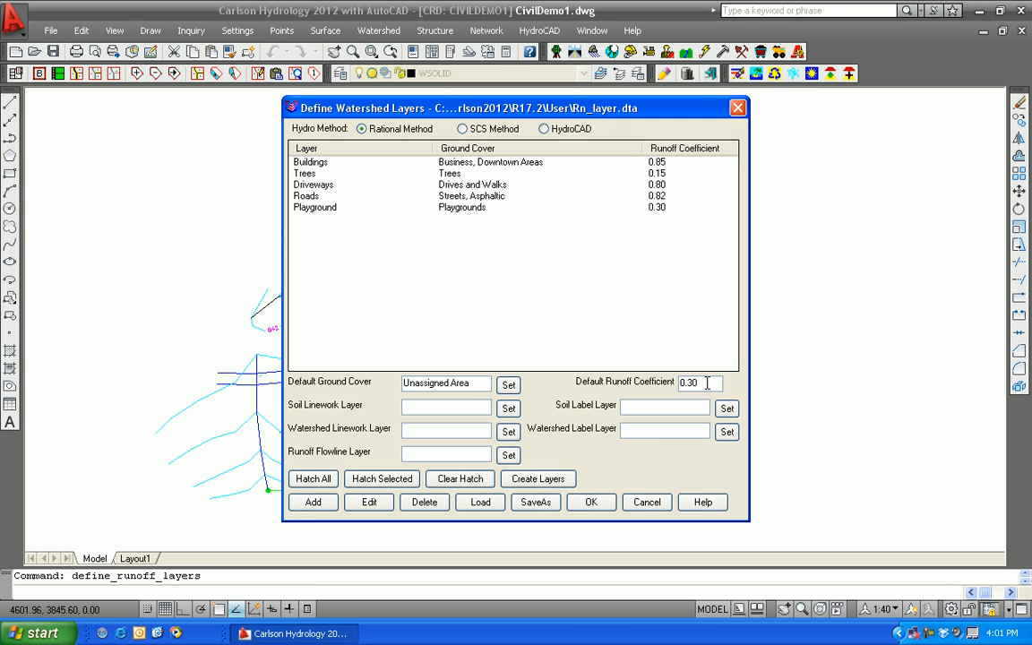
left_click(509, 386)
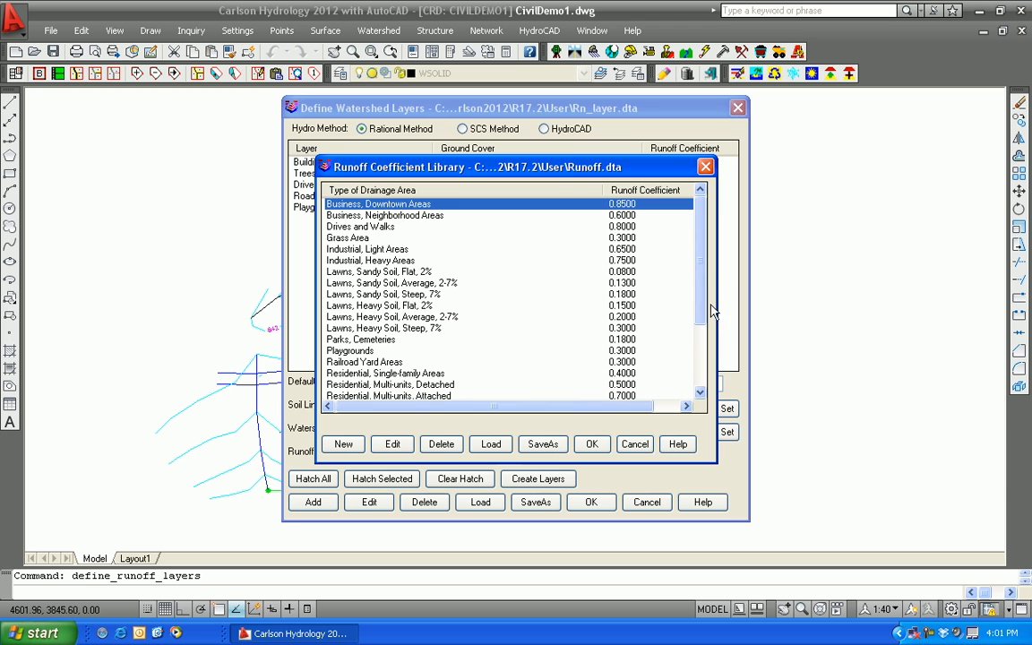
mouse_move(700, 295)
left_mouse_down()
mouse_move(701, 372)
mouse_move(702, 280)
left_mouse_up()
left_click_drag(702, 280, 702, 360)
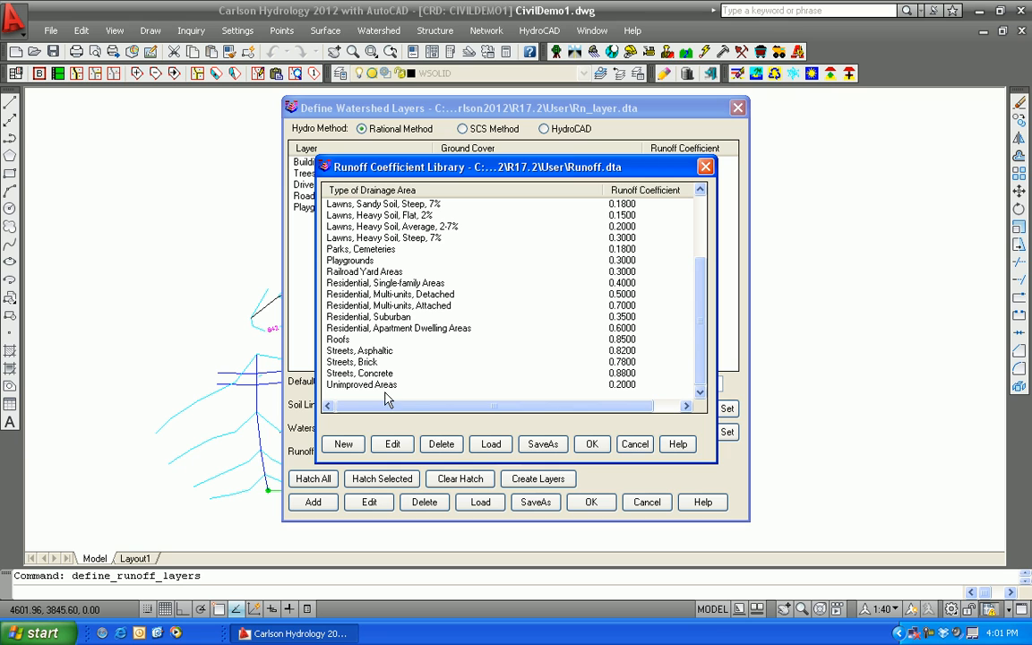
left_click(346, 384)
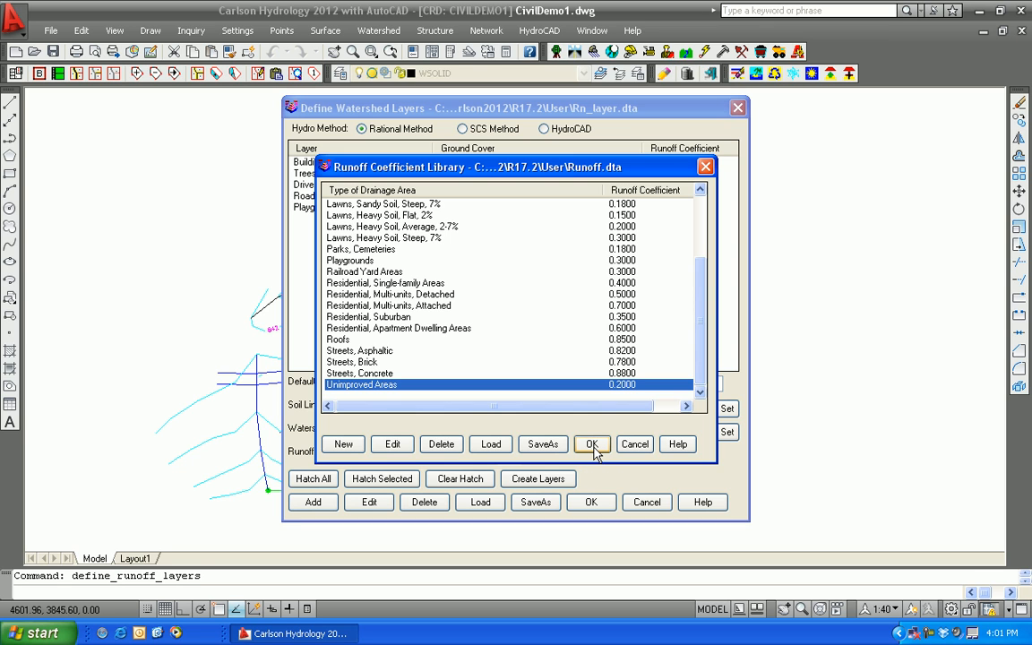
left_click(591, 444)
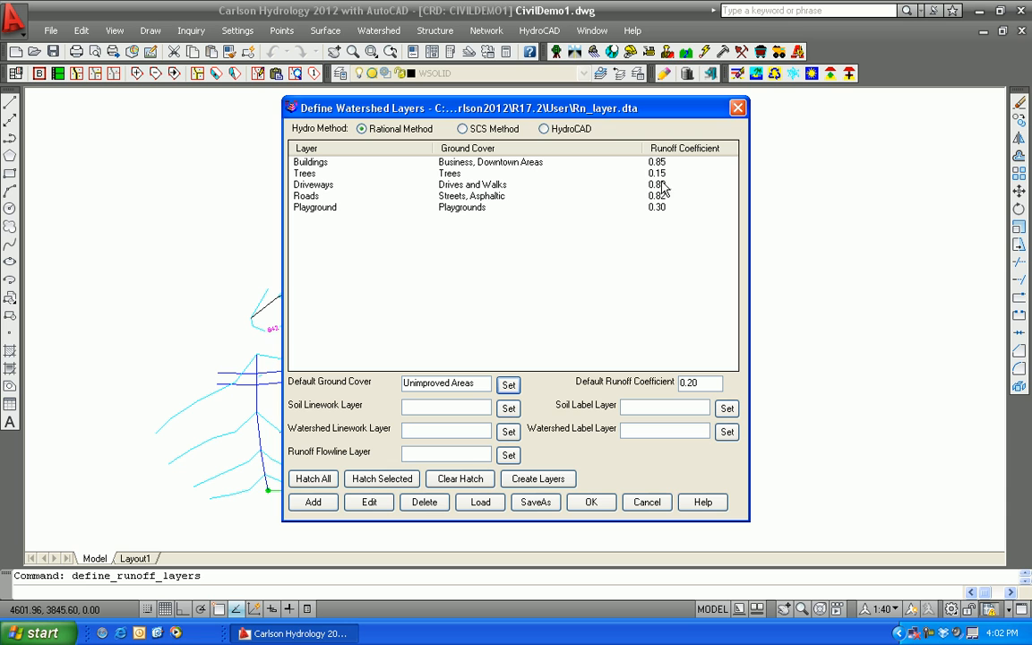
left_click(591, 502)
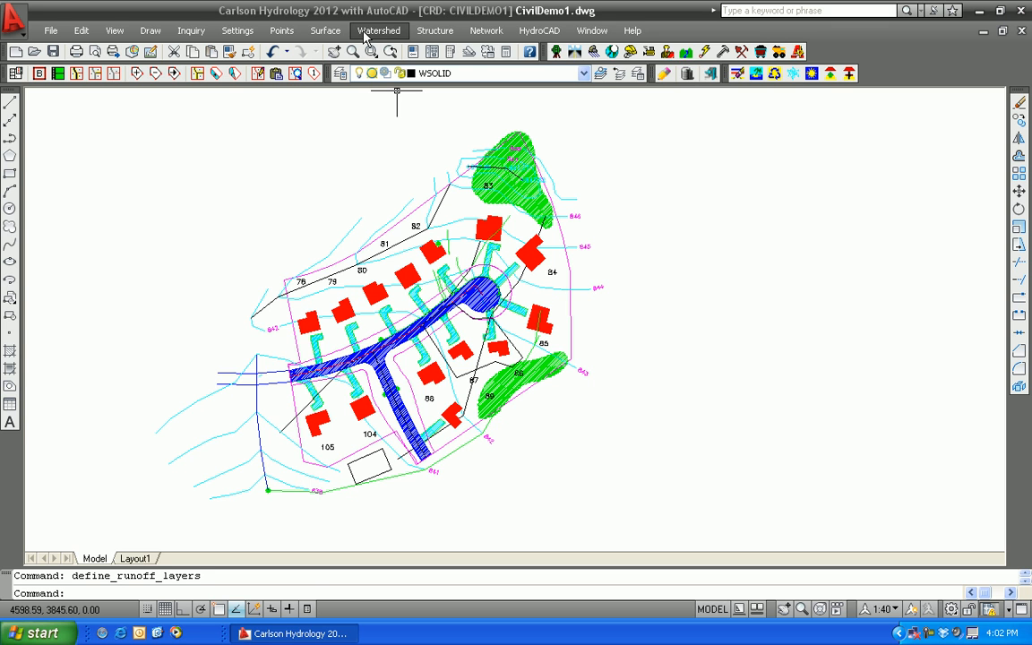
Isolate the layers of the watershed perimeter polyline and the two tree areas
left_click(115, 31)
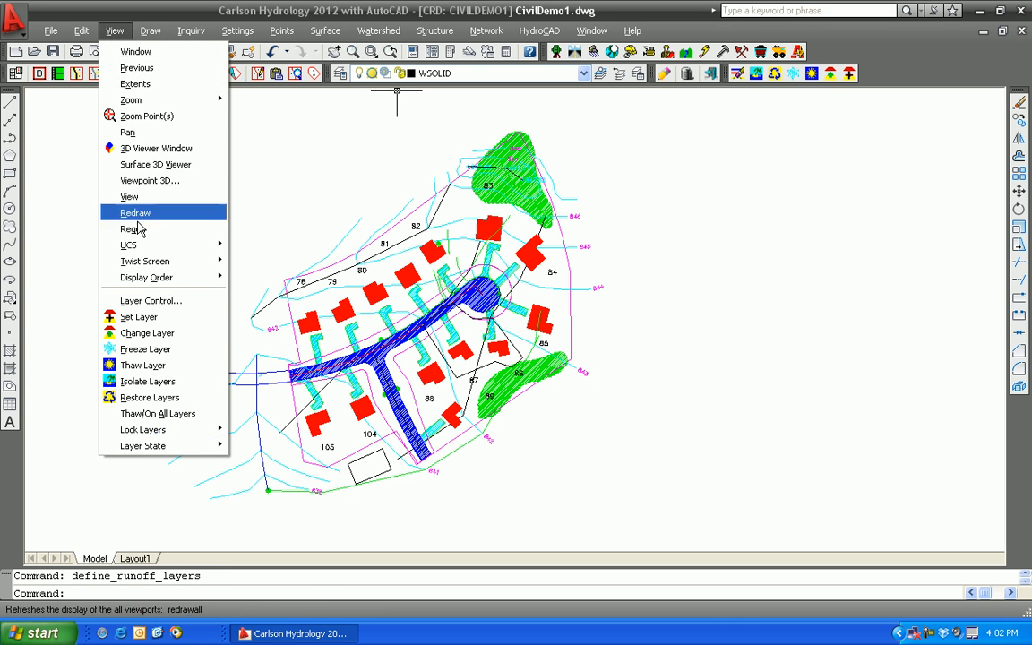
left_click(148, 381)
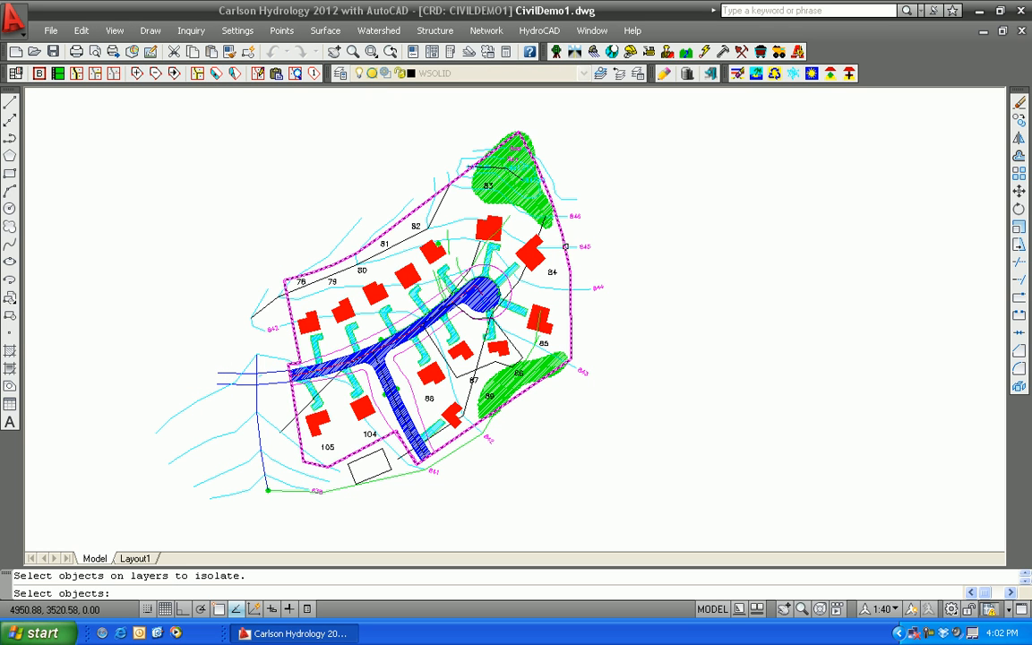
left_click(562, 237)
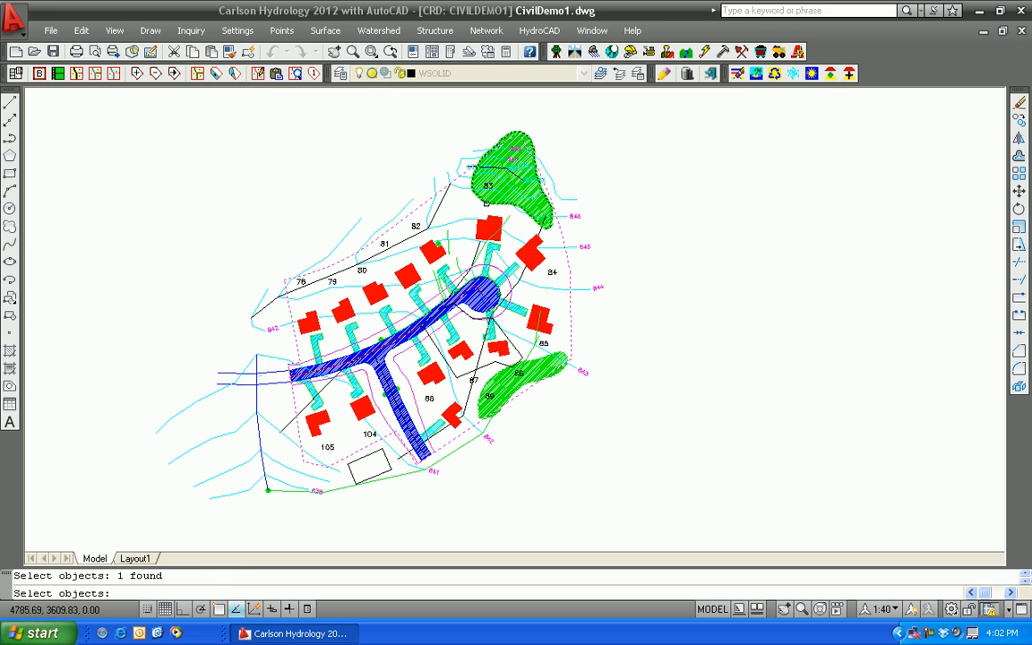
left_click(485, 204)
left_click(536, 358)
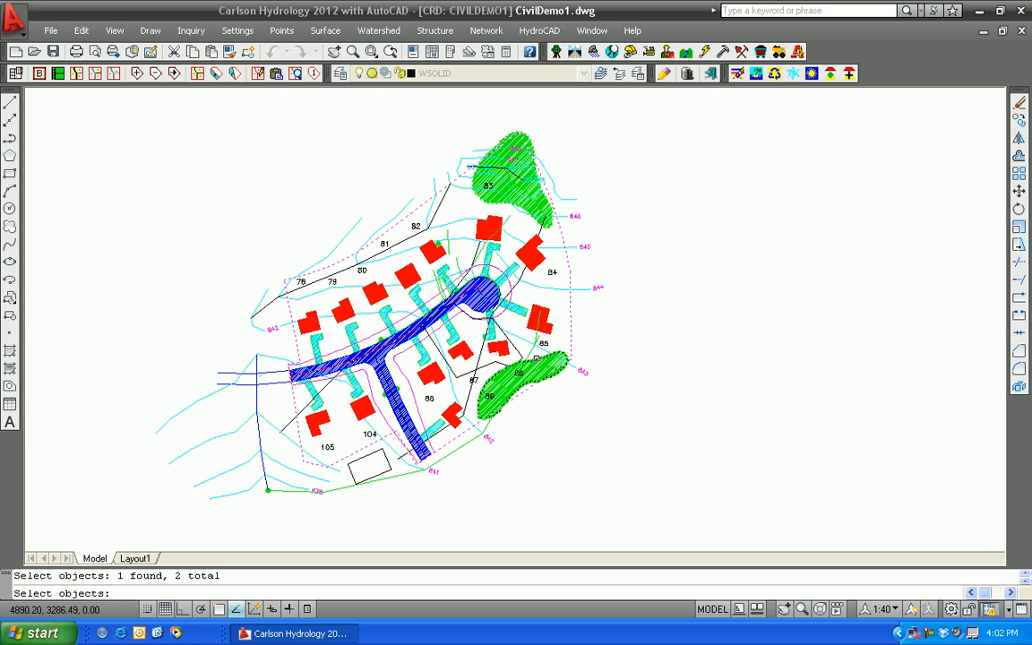
key("Return")
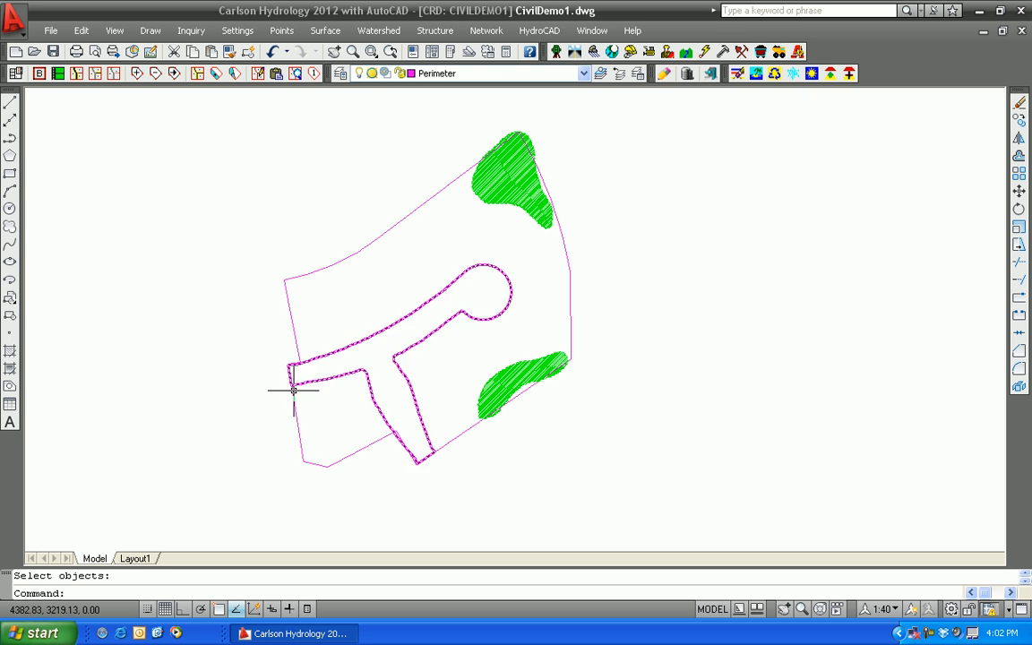
Clear the C-Factor table and calculate the watershed's C-factor using only the isolated perimeter and tree layers, then exit
left_click(379, 31)
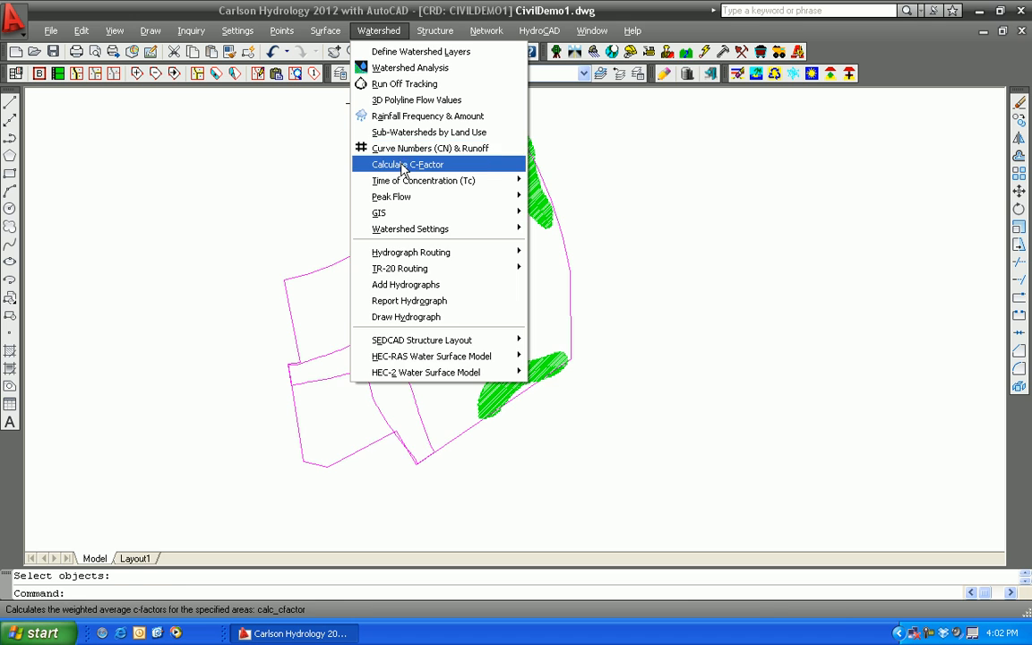
left_click(404, 165)
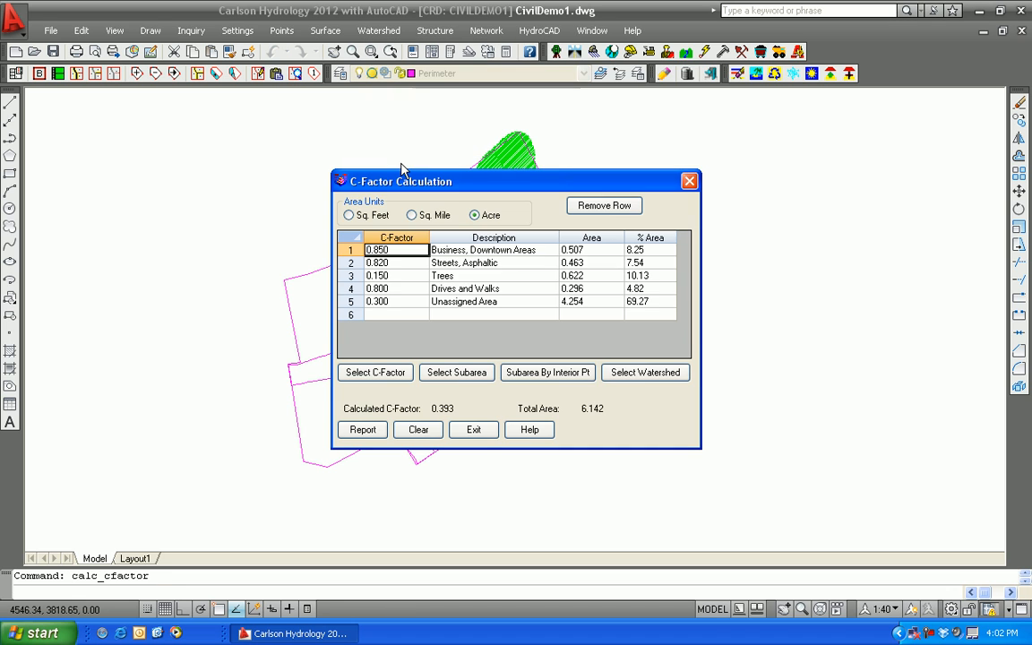
left_click(418, 430)
left_click(626, 374)
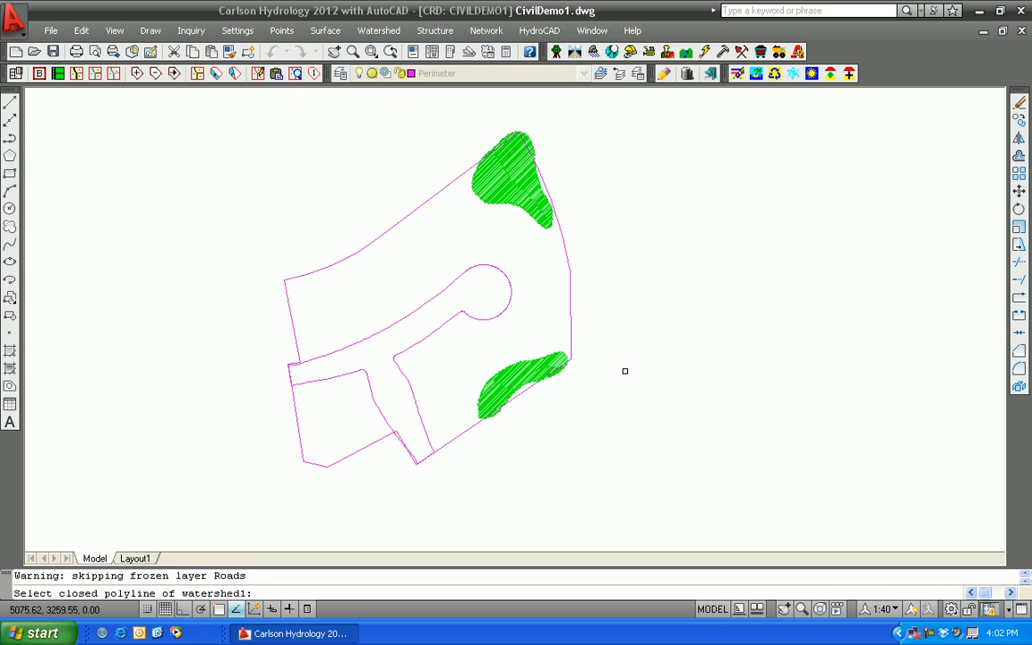
left_click(571, 307)
left_click(570, 307)
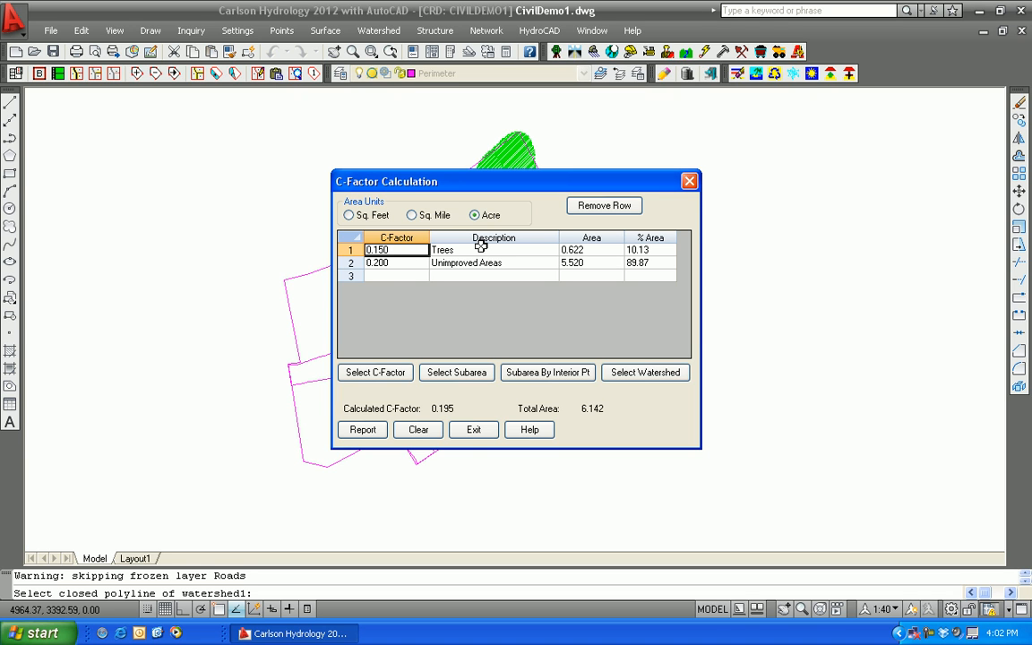
left_click(473, 429)
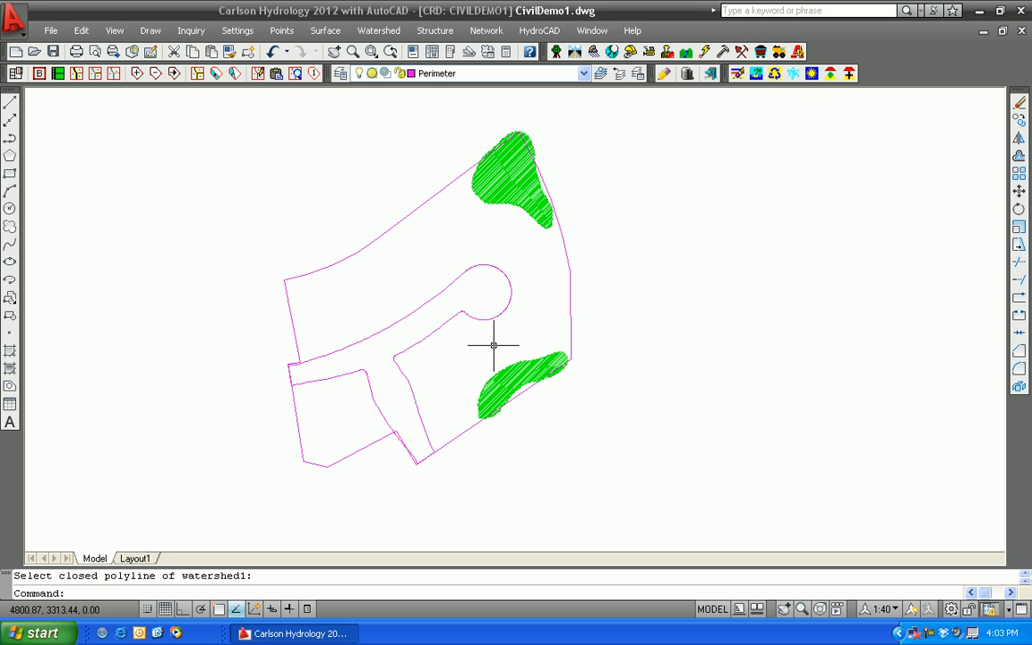
Try to bring back the hidden layers with Thaw Layer, and undo the thaw
left_click(115, 31)
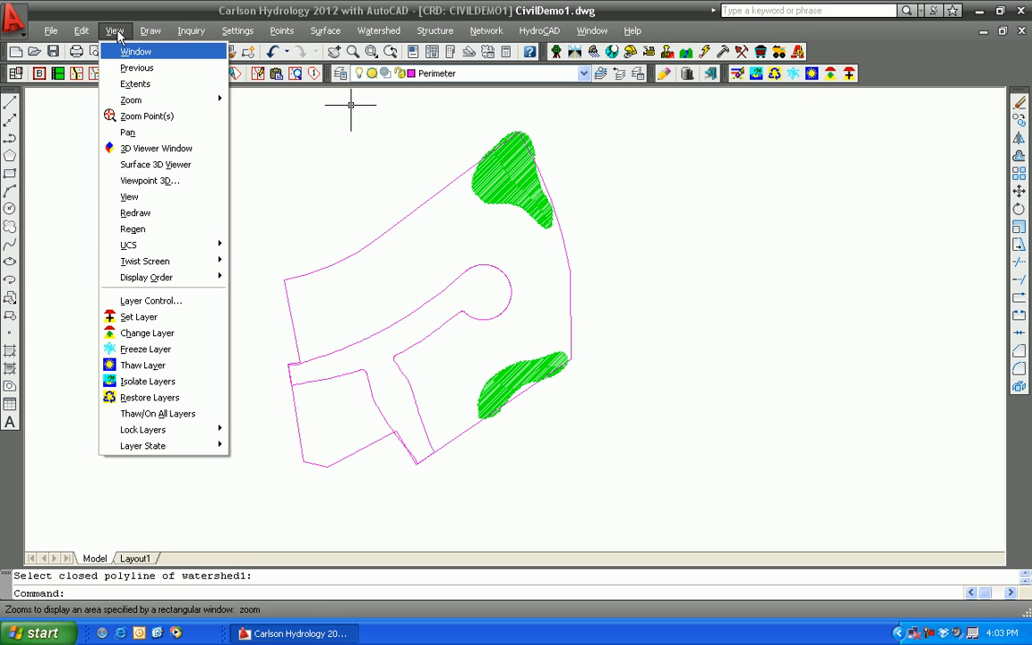
left_click(157, 366)
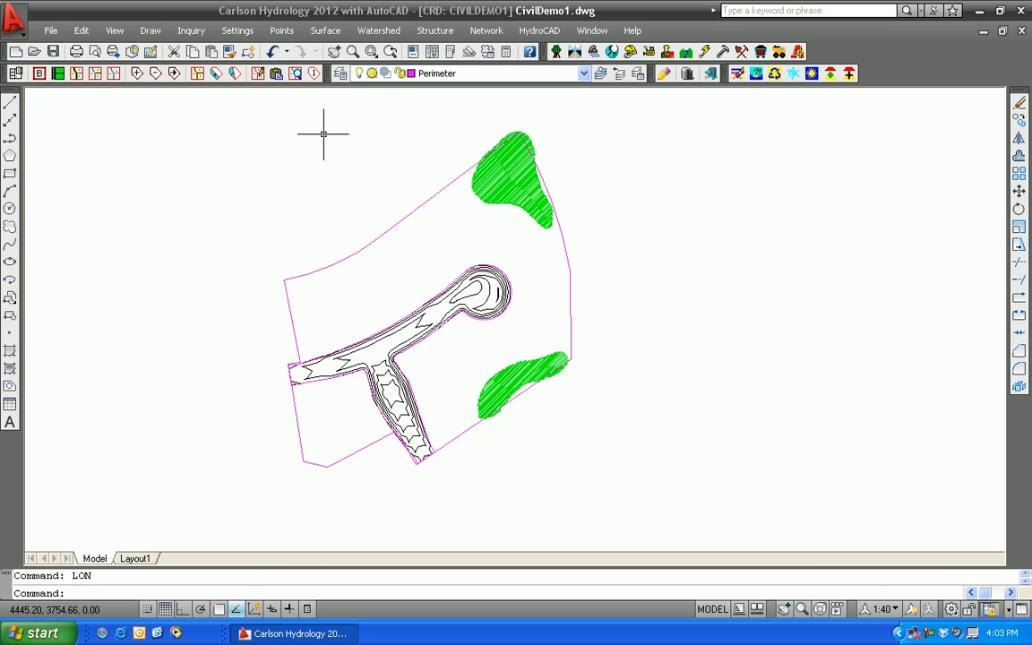
left_click(115, 30)
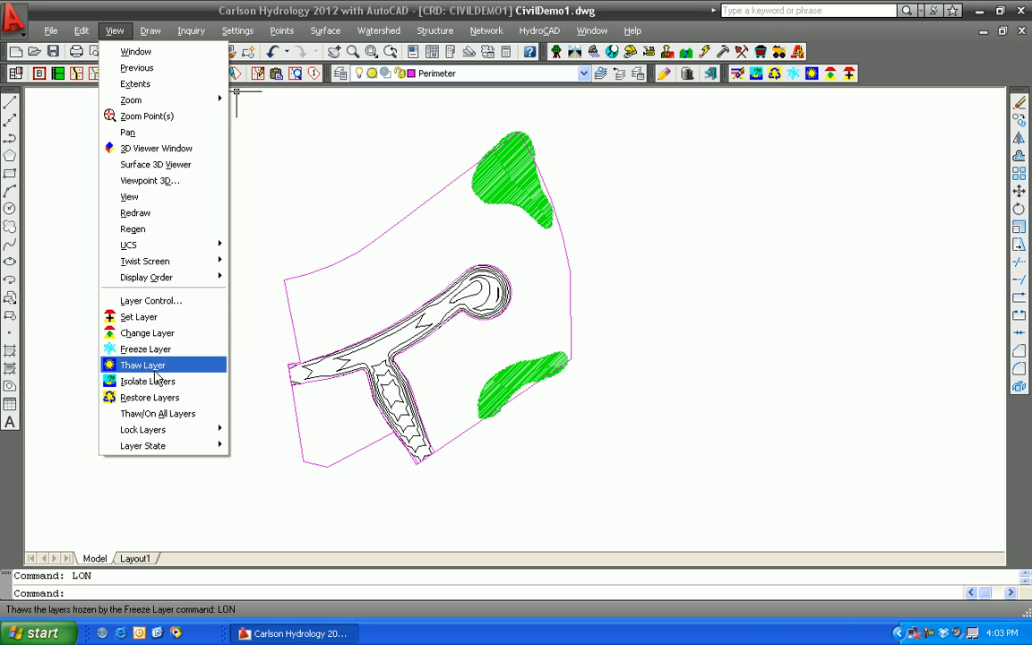
left_click(225, 292)
key("Return")
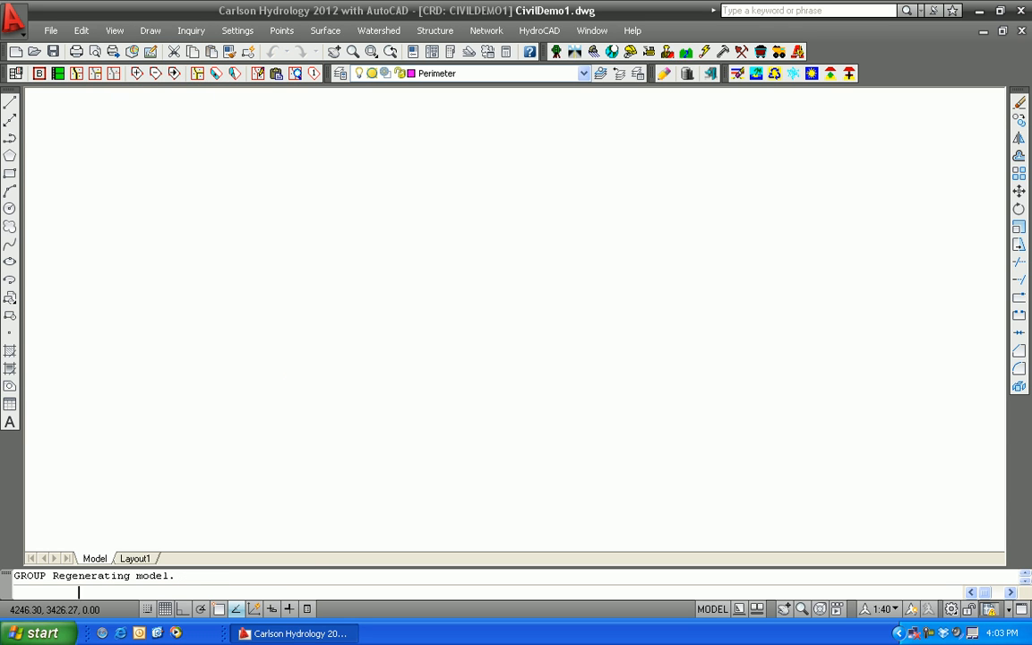
Restore the layers that were frozen by the layer isolation
left_click(114, 31)
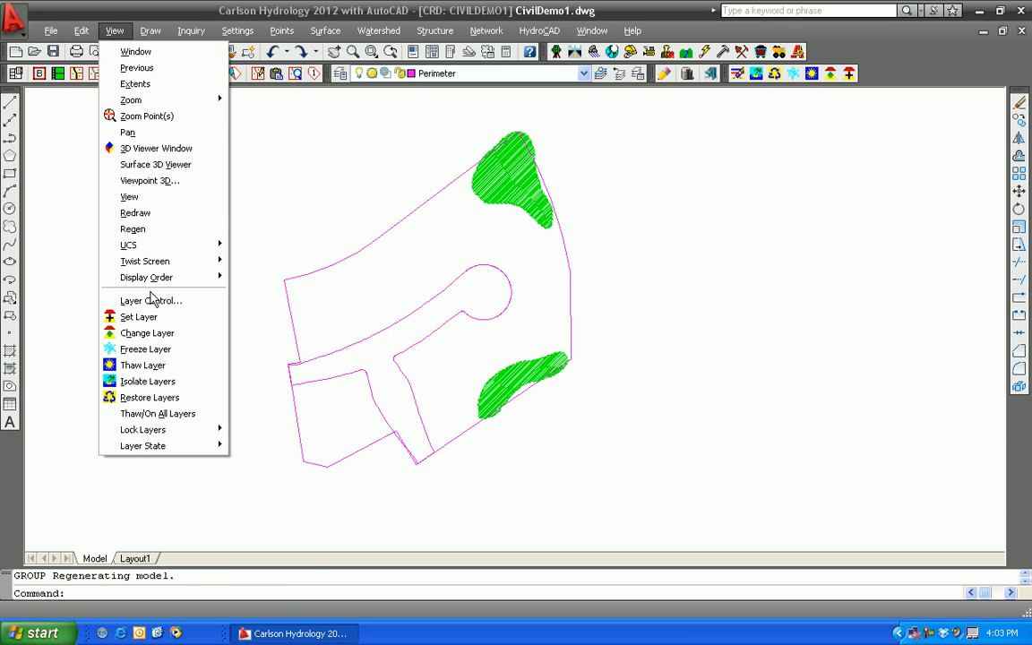
left_click(150, 397)
scroll(626, 306, "up", 3)
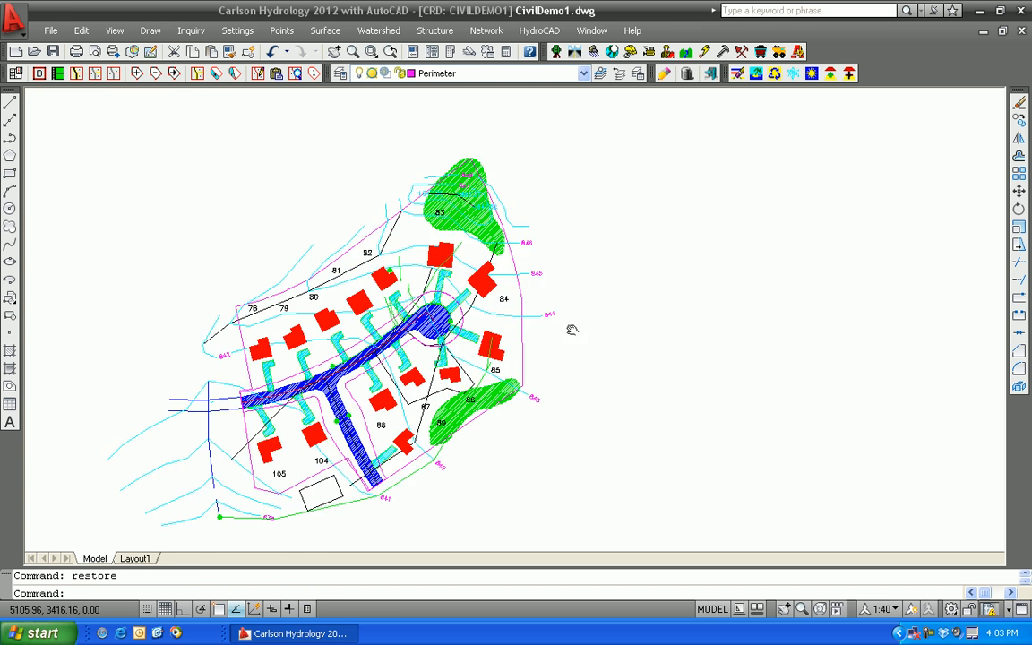
scroll(501, 381, "up", 5)
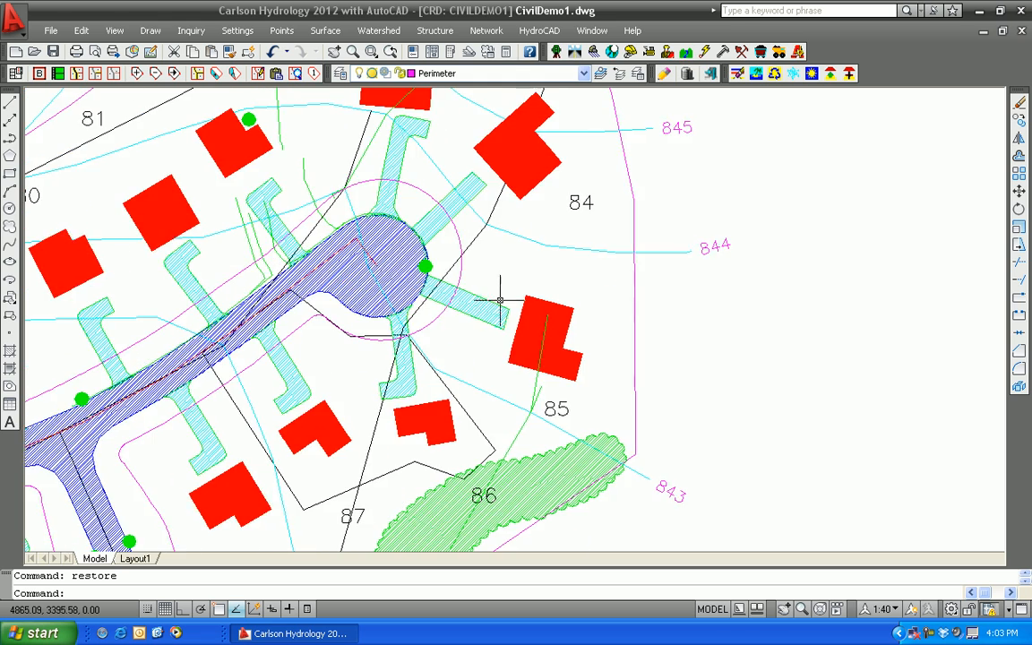
middle_click_drag(407, 307, 398, 395)
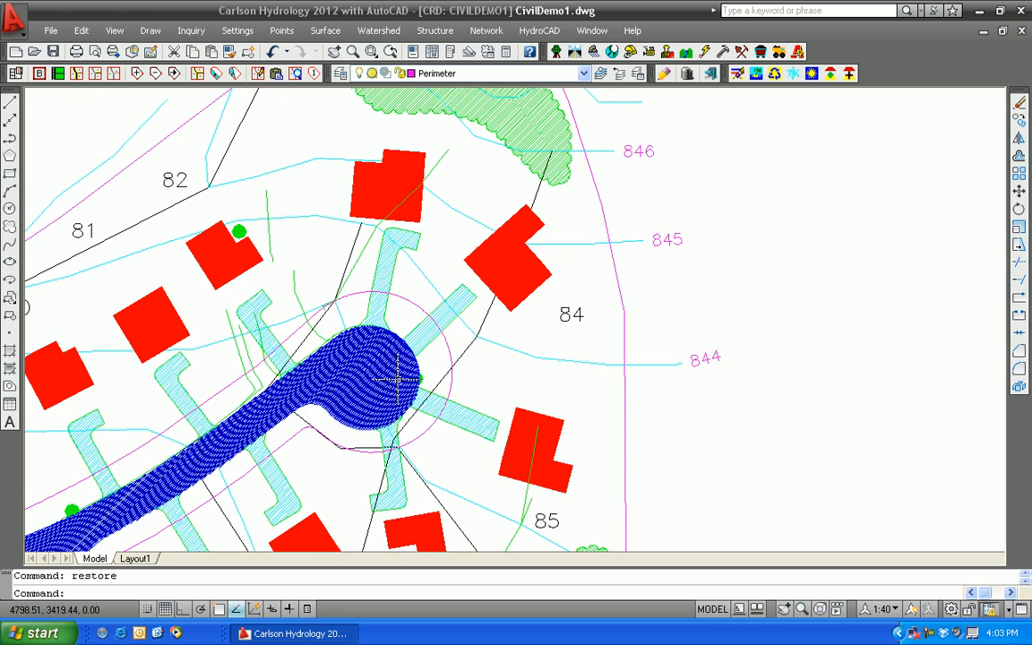
Open the CivilHydro.tin surface model in Watershed Analysis, look over the watershed drawing options, and exit
left_click(379, 31)
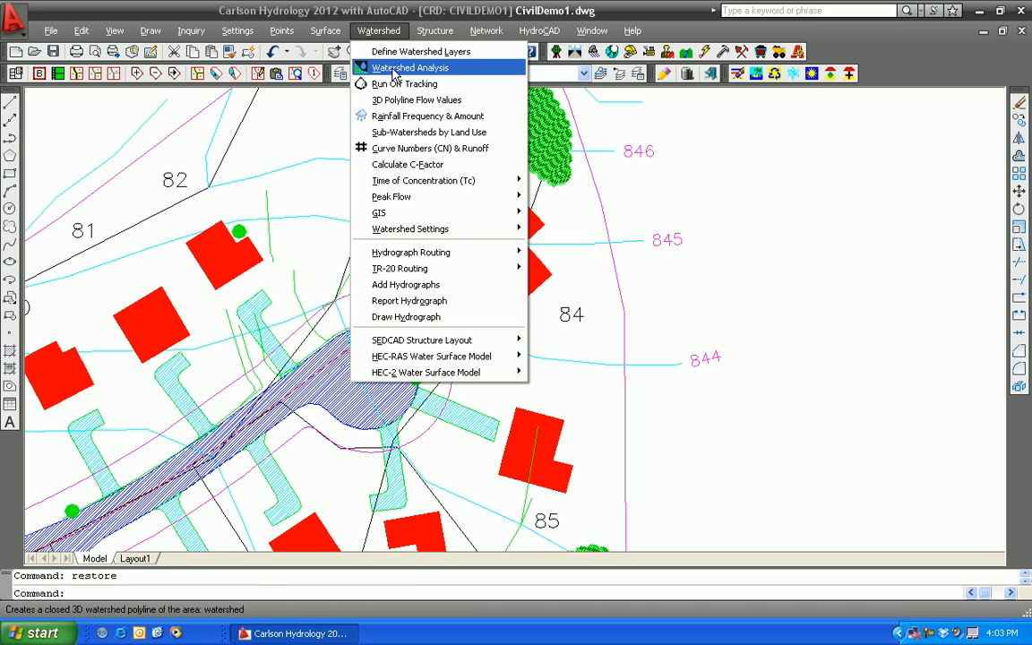
left_click(395, 70)
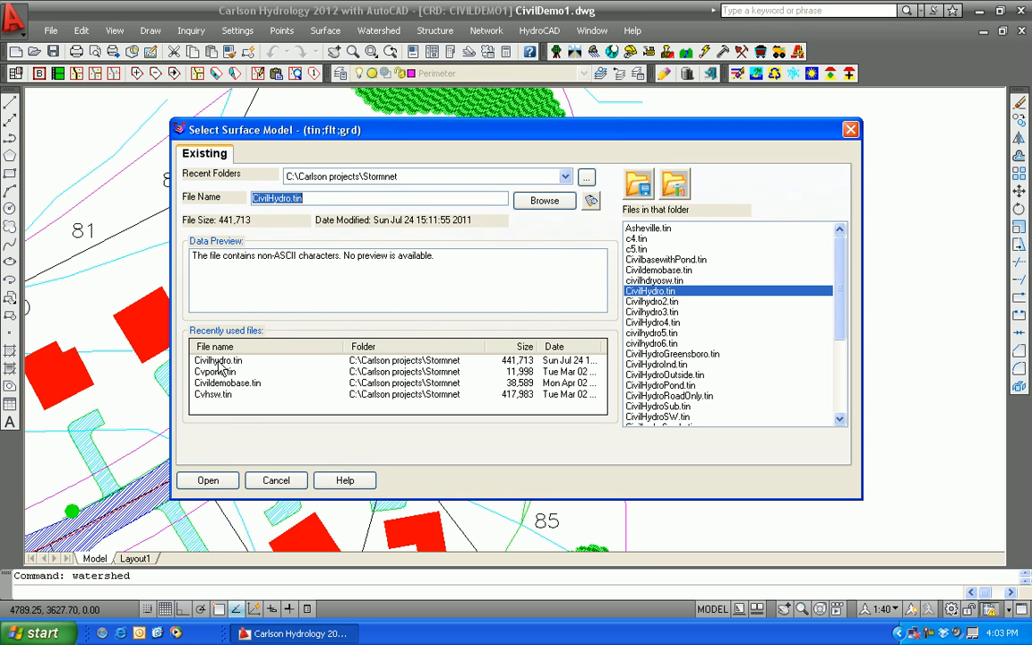
left_click(219, 360)
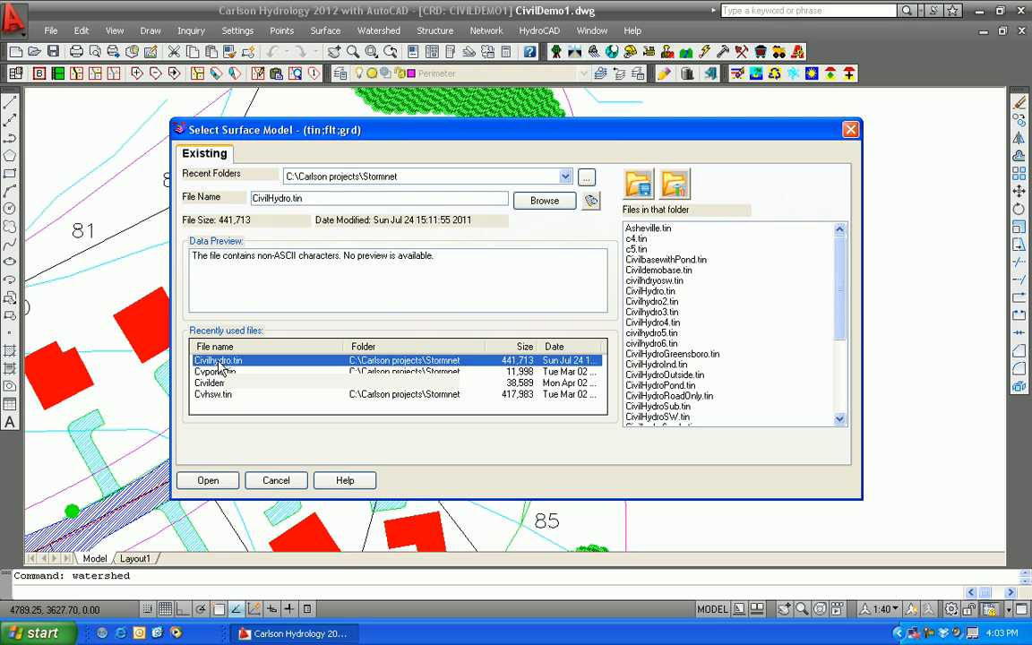
left_click(206, 480)
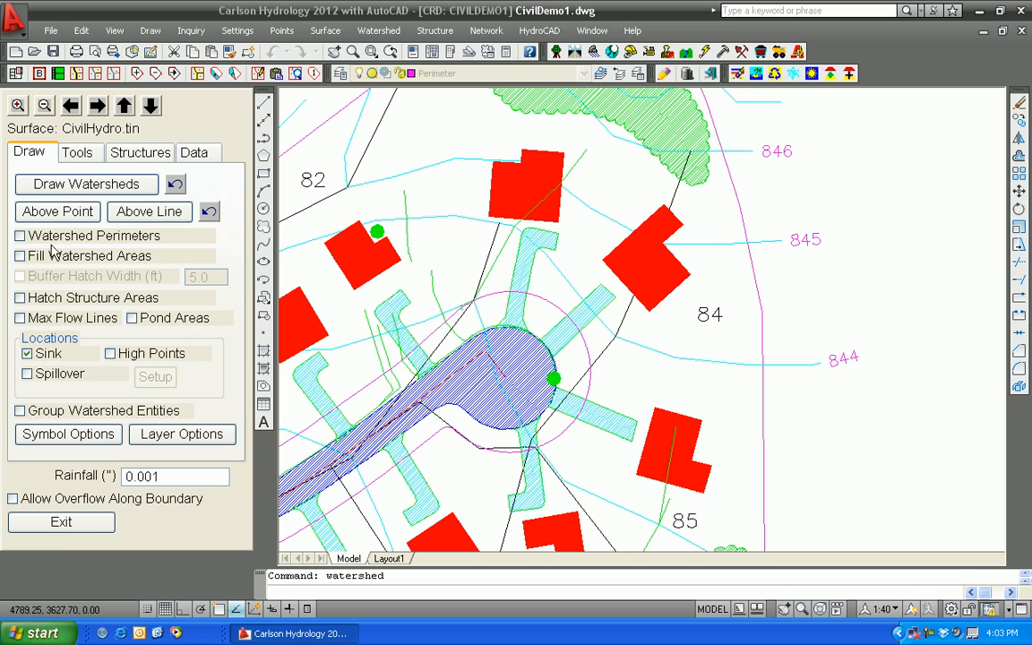
left_click(61, 522)
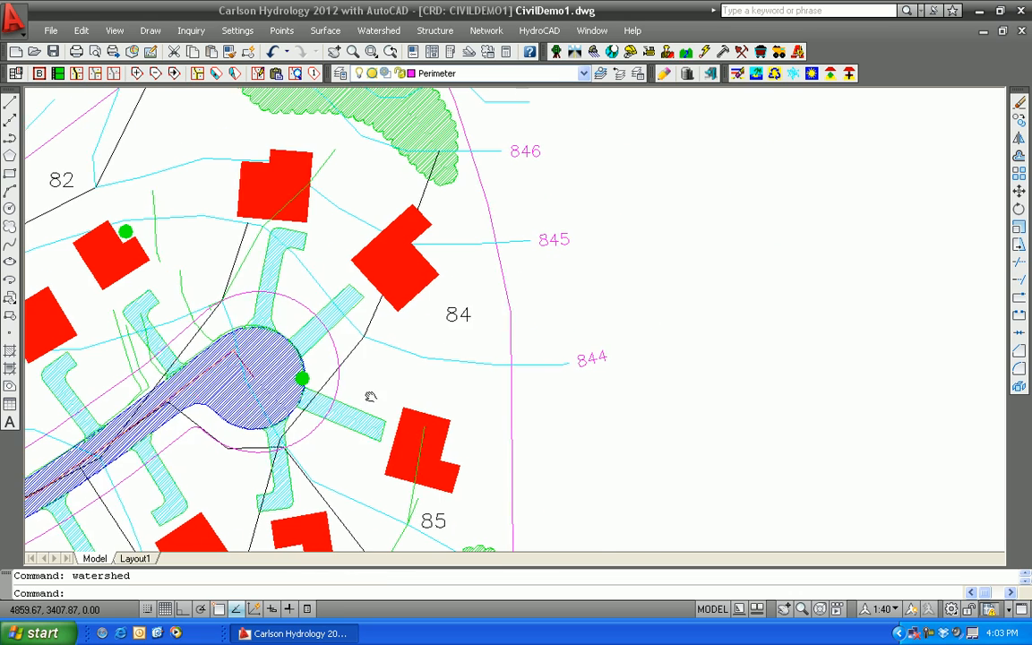
middle_click_drag(240, 534, 776, 210)
middle_click_drag(810, 172, 353, 541)
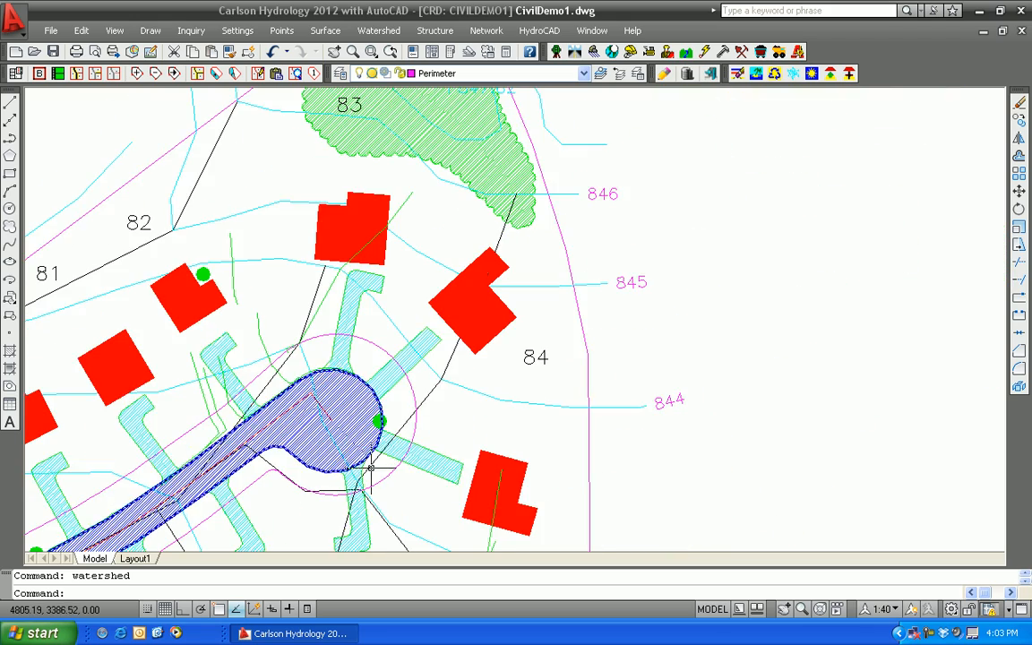
scroll(400, 416, "down", 2)
middle_click_drag(400, 416, 391, 368)
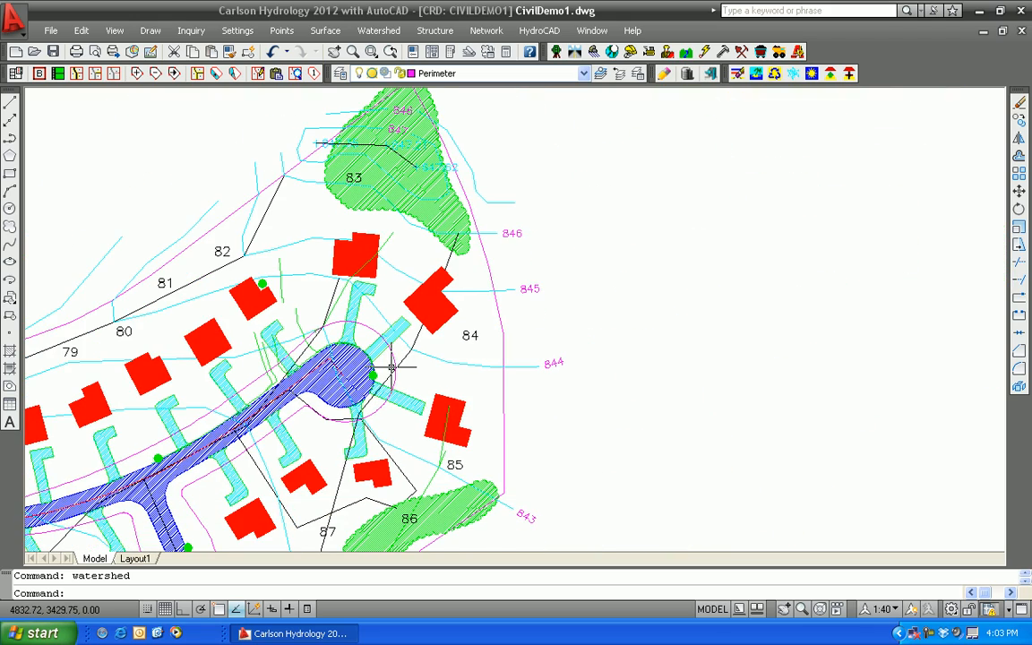
left_click(377, 33)
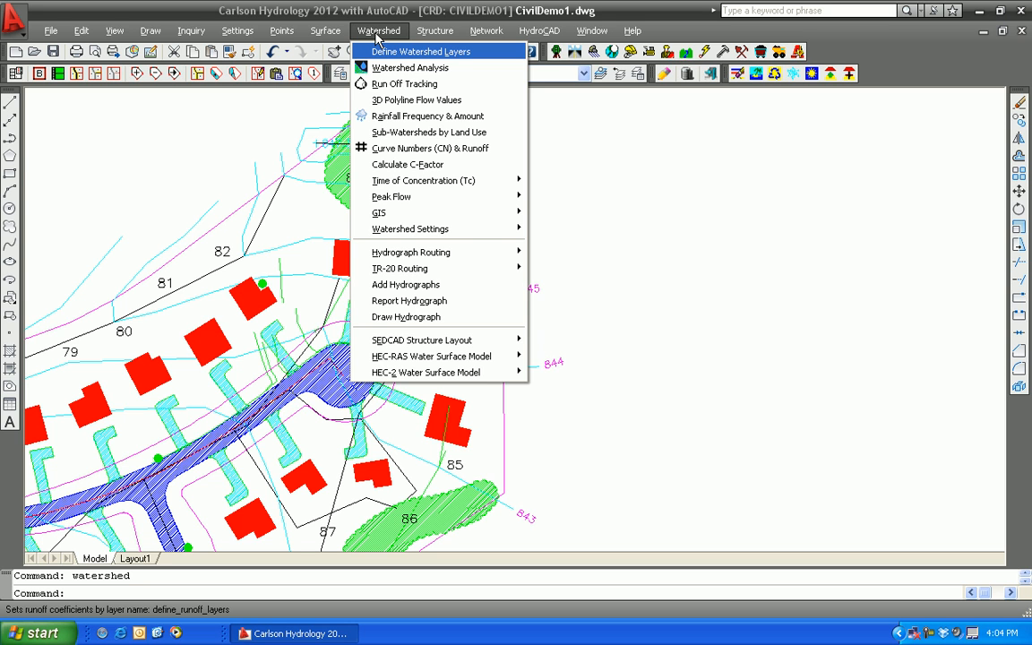
mouse_move(489, 34)
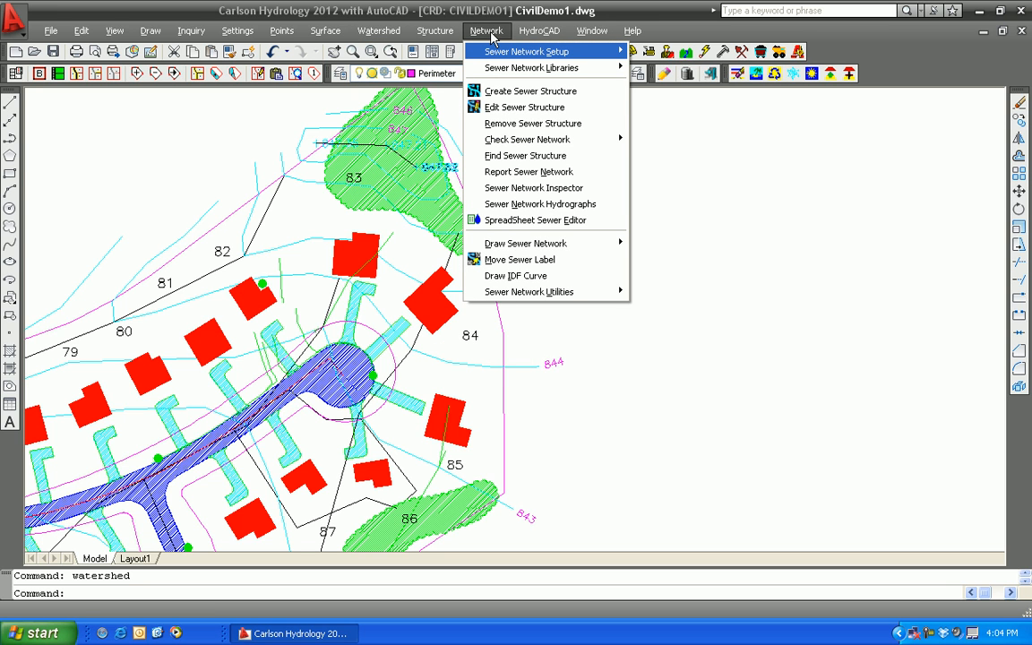
mouse_move(378, 32)
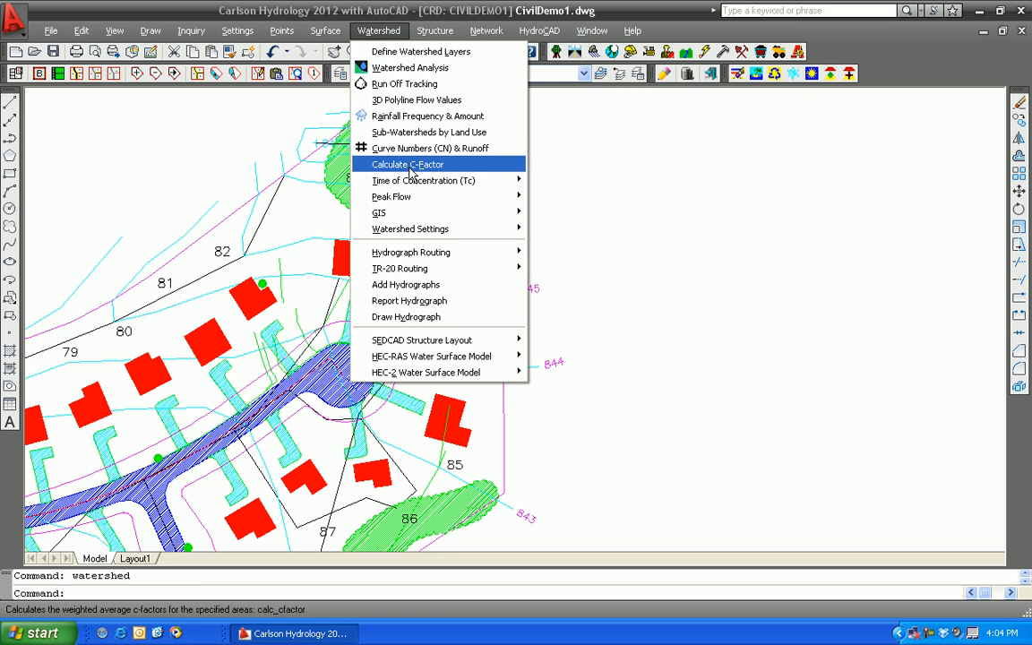
mouse_move(416, 188)
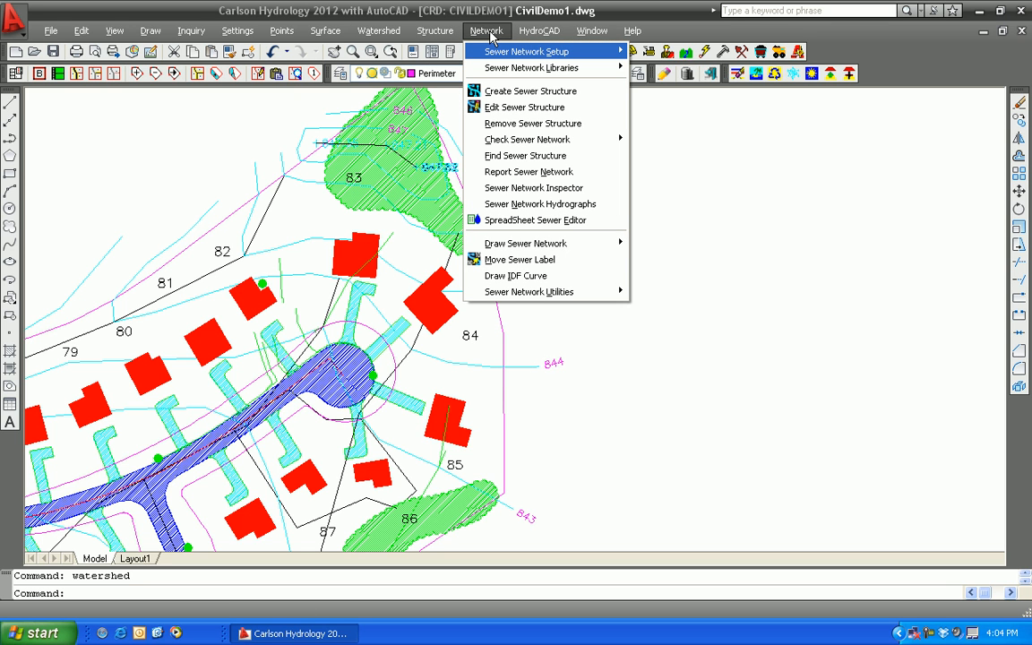
Set a new sewer network file named Civil2 in the Stormnet folder
mouse_move(555, 52)
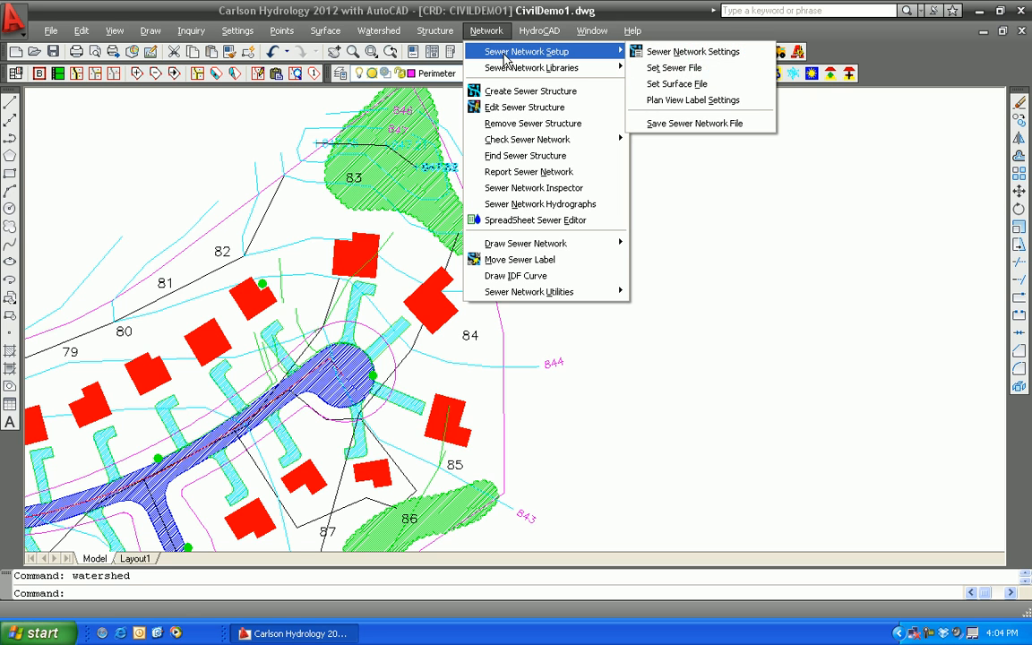
left_click(663, 69)
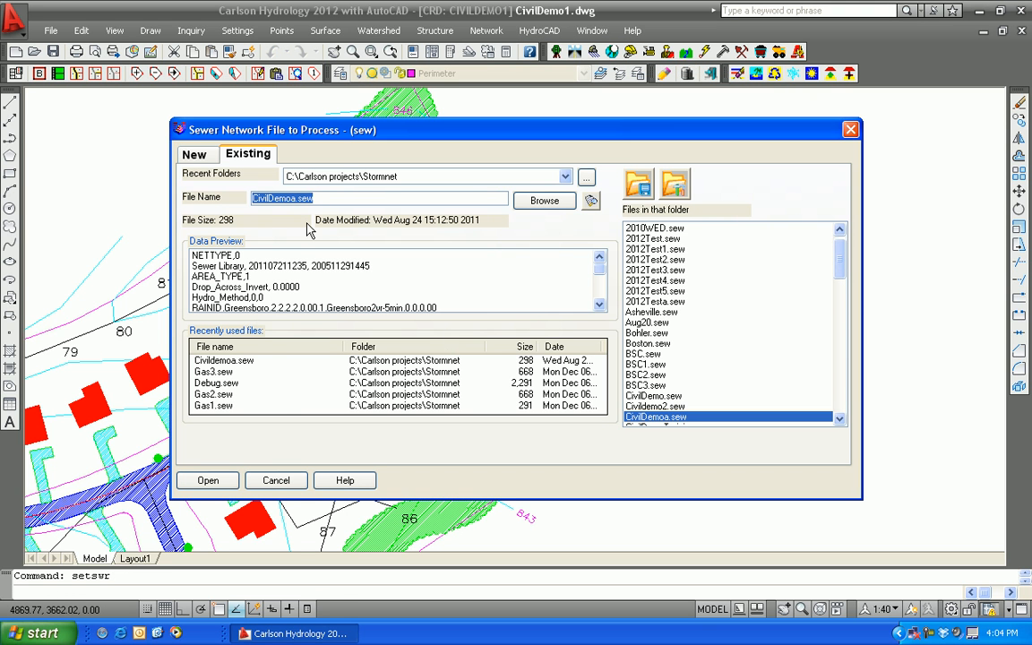
type("C")
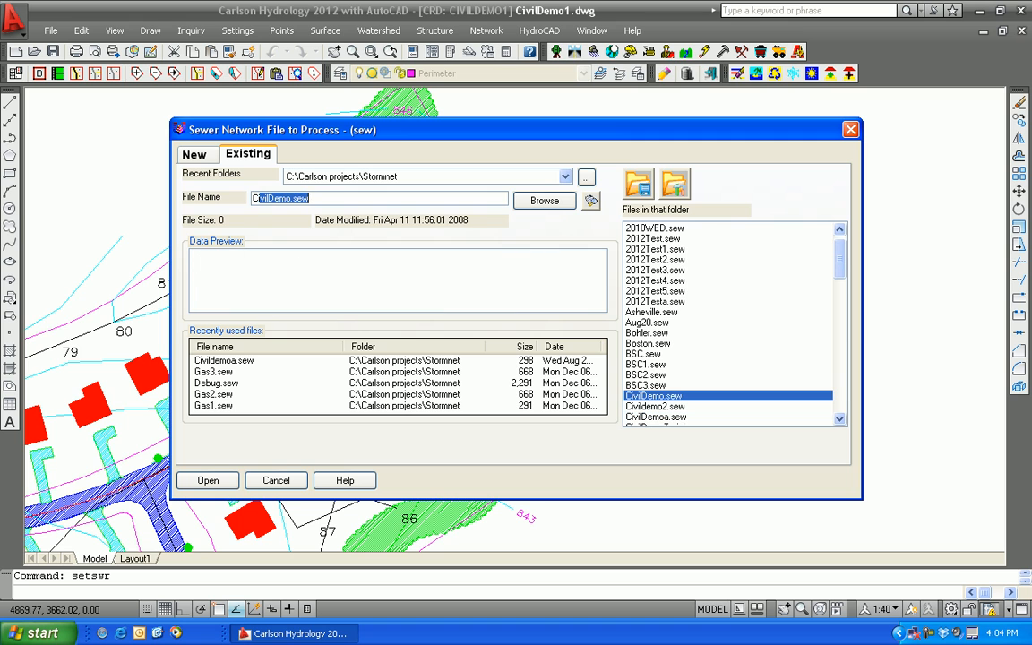
type("ivil2")
left_click(195, 154)
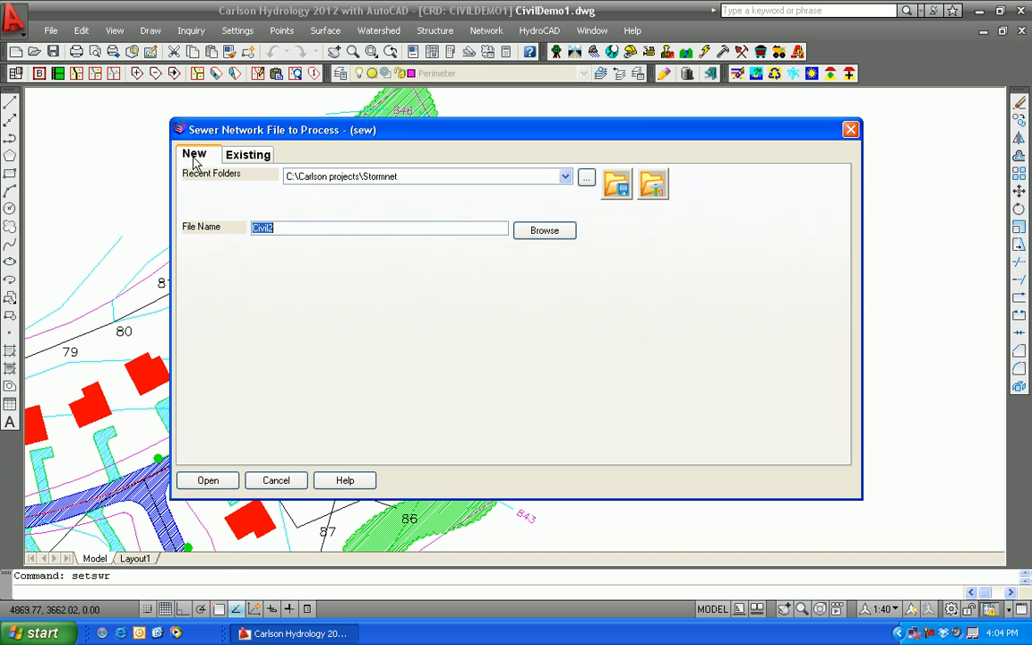
left_click(207, 481)
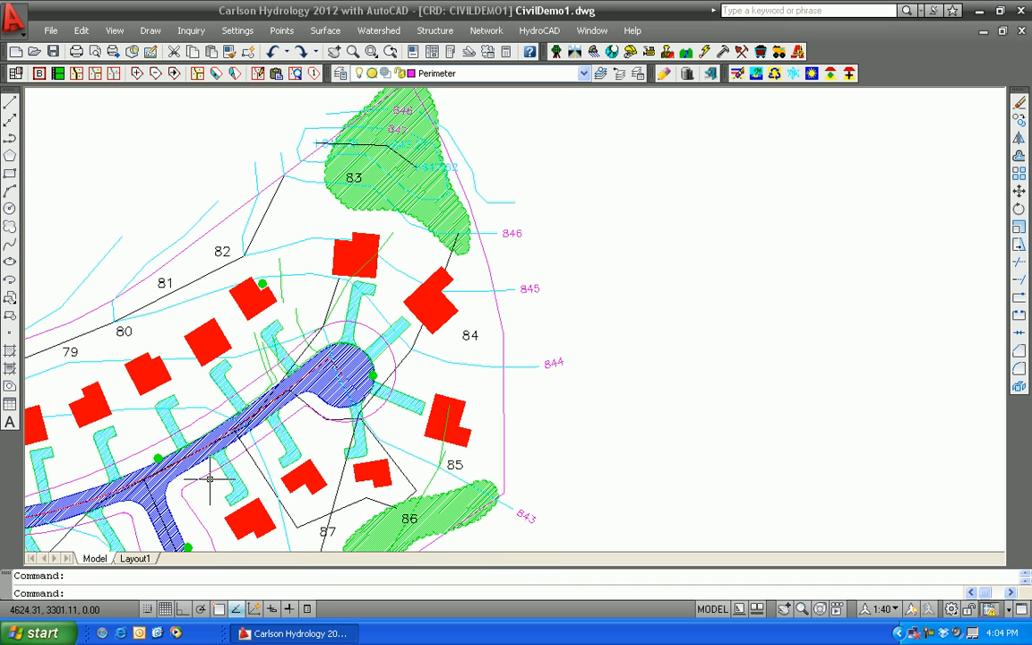
Create a sewer structure at the insertion point of the green symbol on the cul-de-sac's east edge
middle_click_drag(426, 355, 465, 250)
left_click(487, 31)
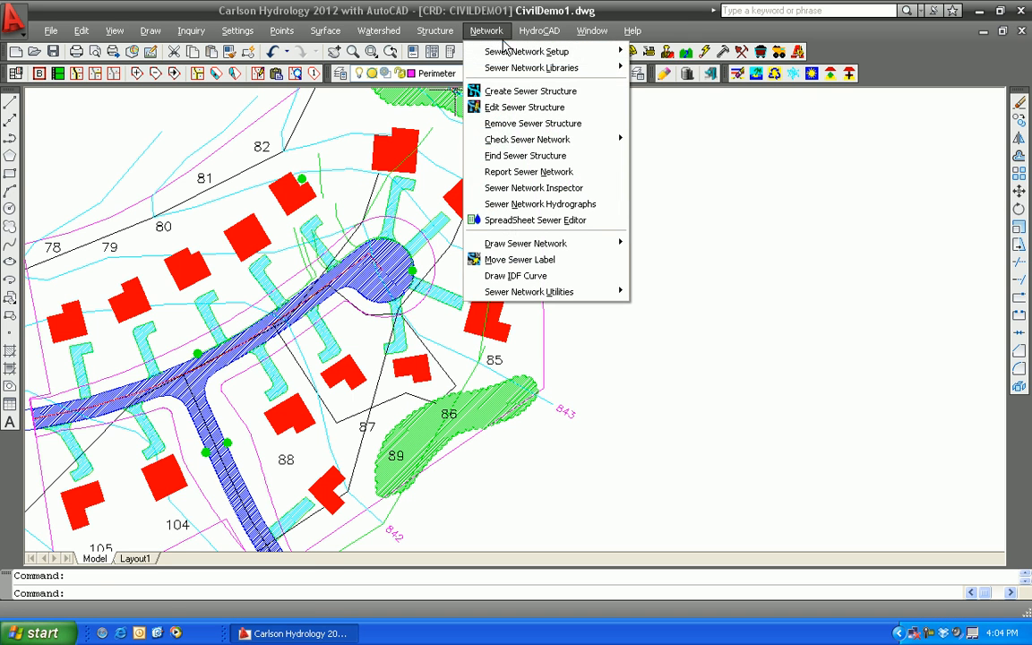
left_click(524, 91)
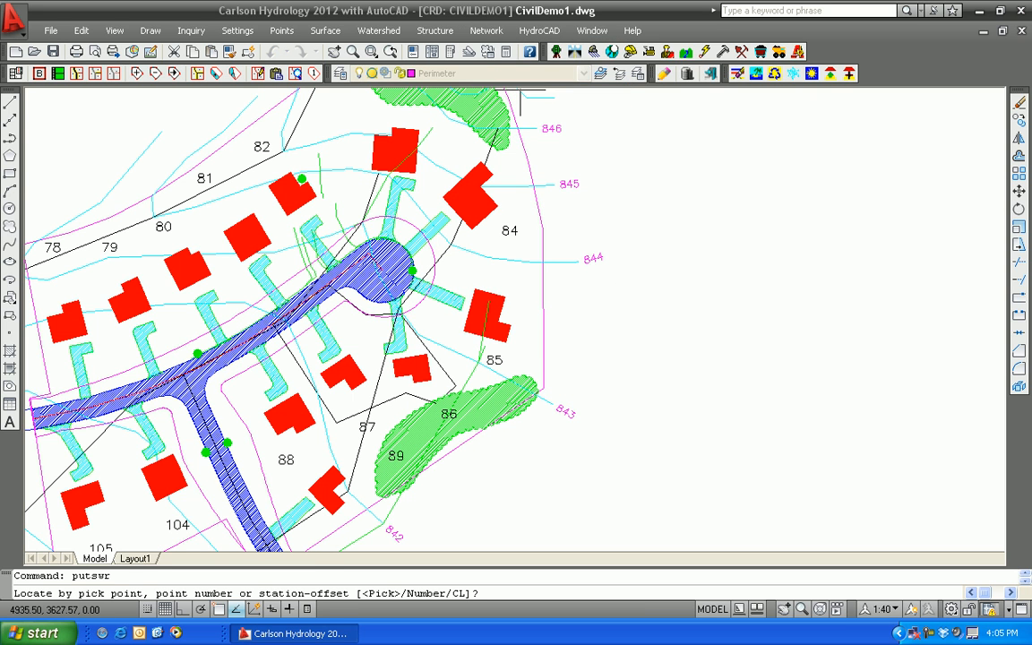
key("Return")
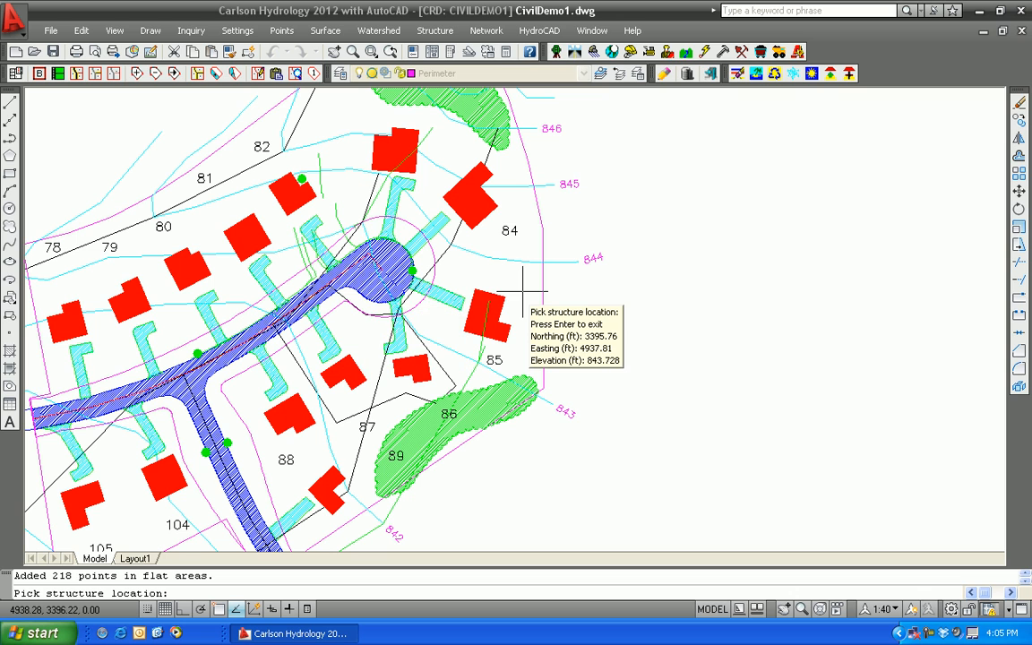
type("ins")
key("Return")
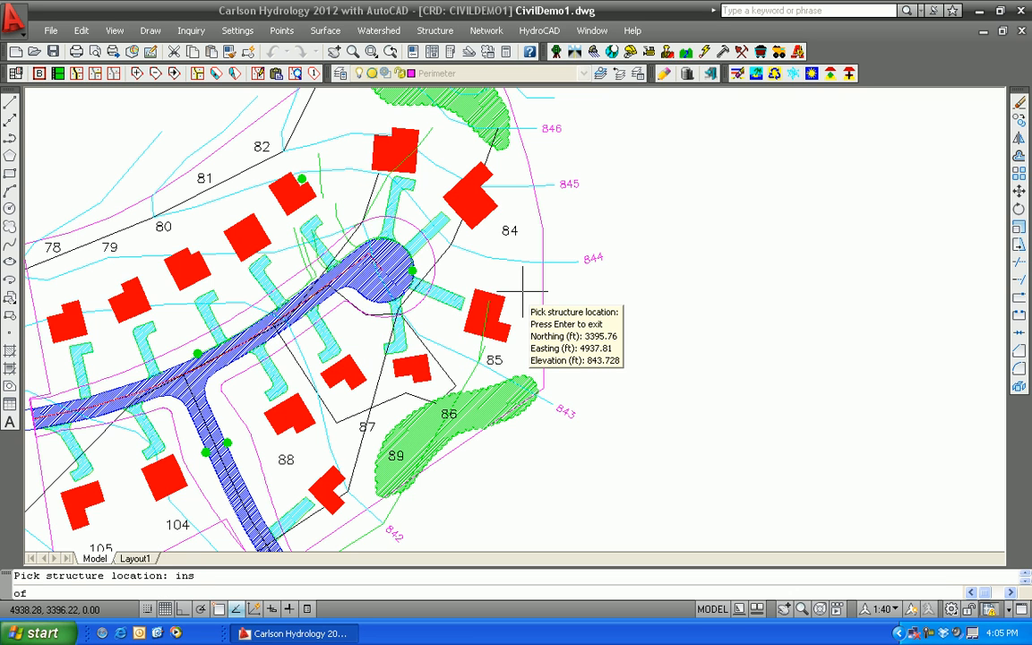
left_click(411, 270)
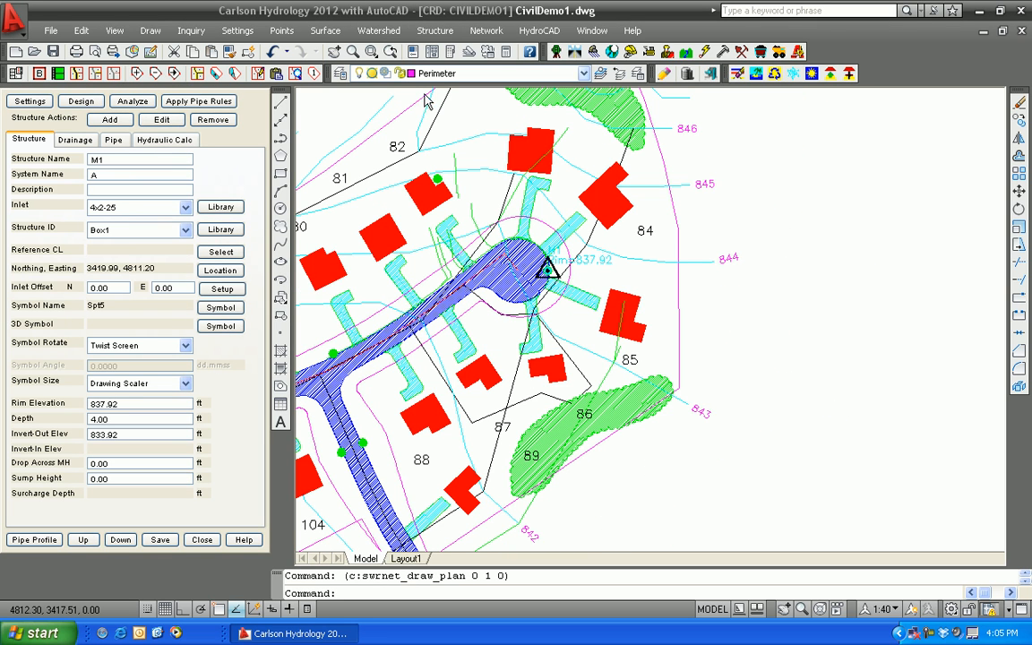
Calculate the drainage area in square feet for structure M1 from its drainage data
middle_click_drag(767, 289, 735, 414)
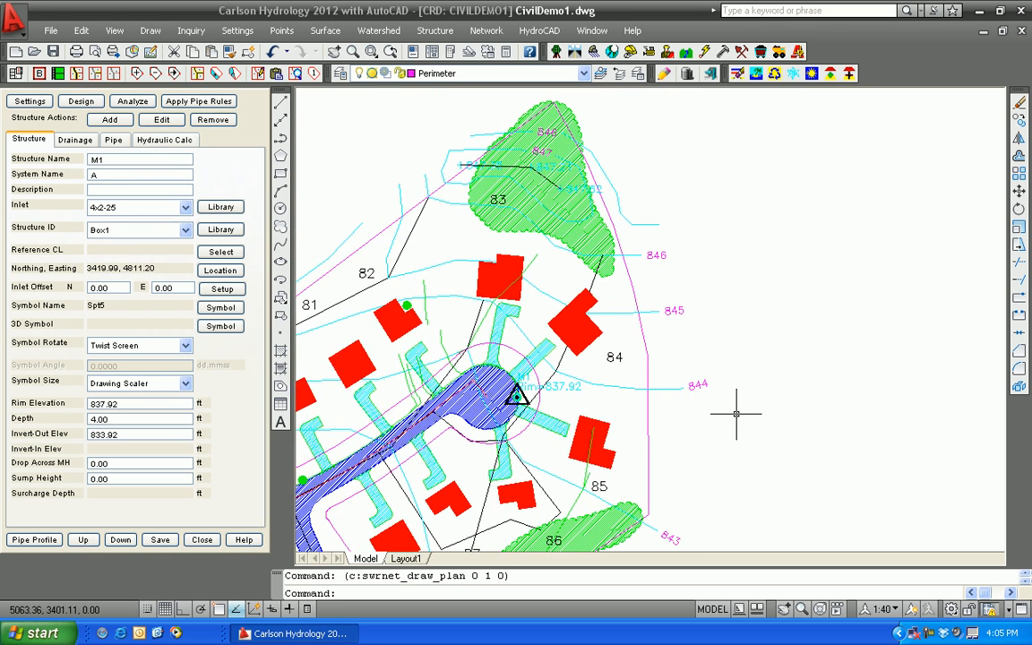
scroll(529, 409, "up", 4)
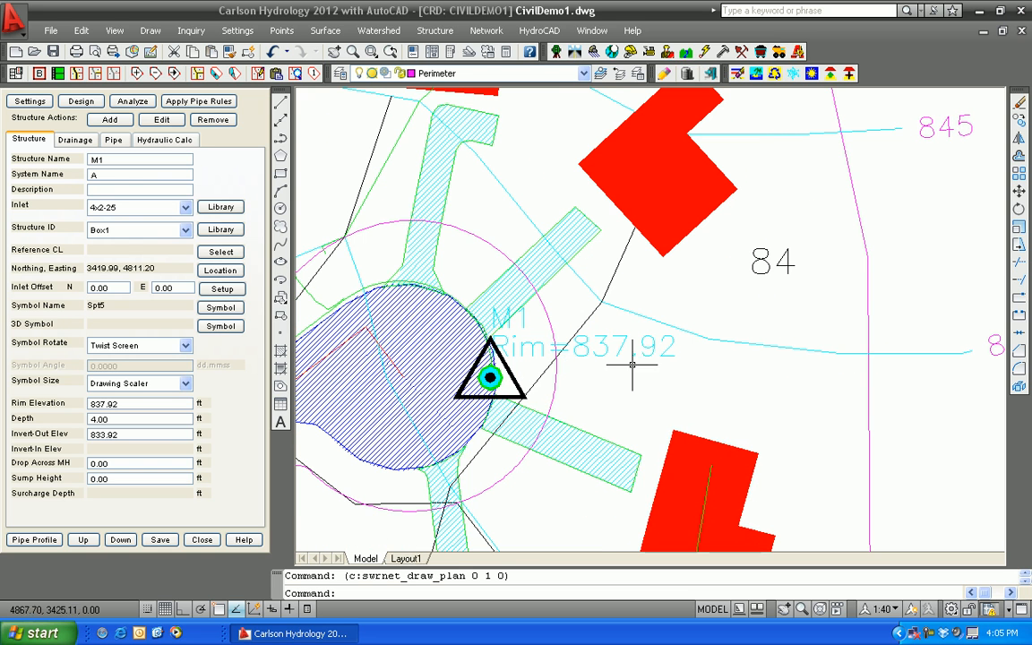
scroll(633, 361, "down", 4)
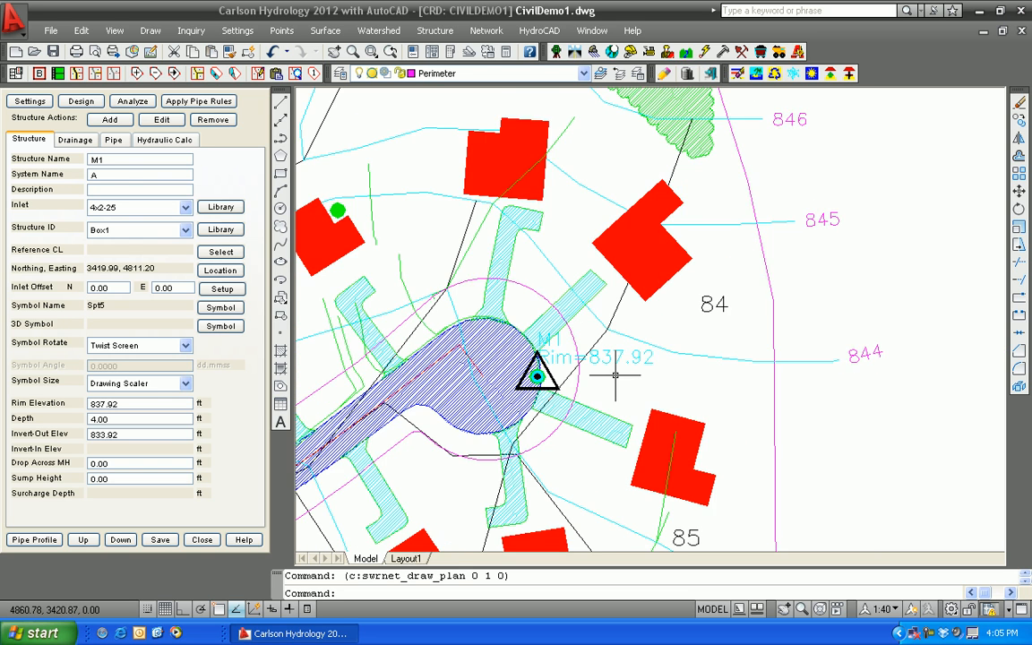
middle_click_drag(795, 384, 732, 415)
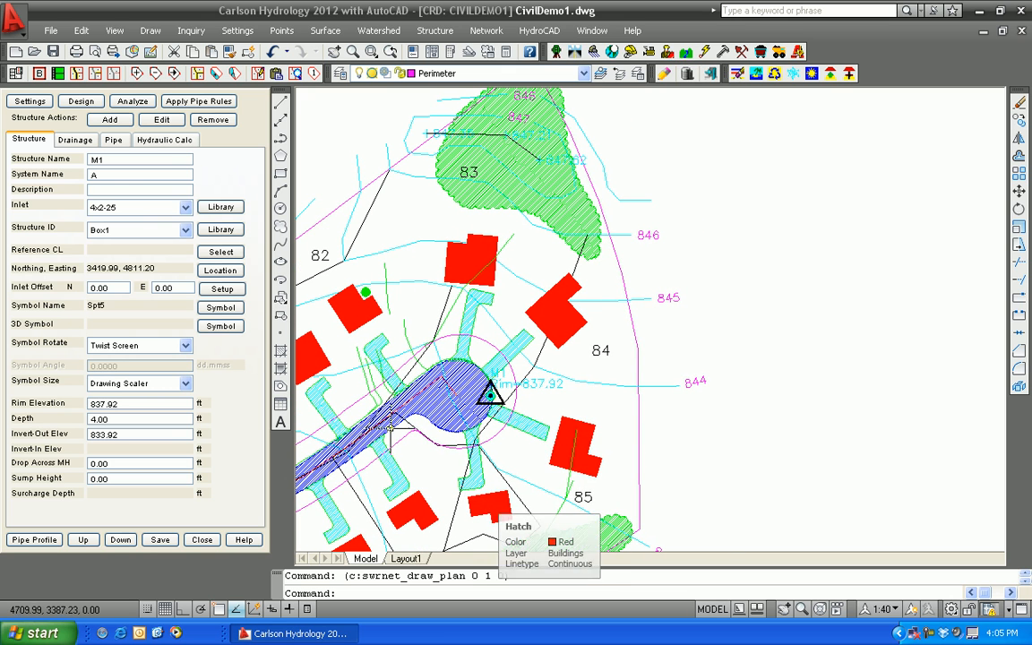
left_click(68, 143)
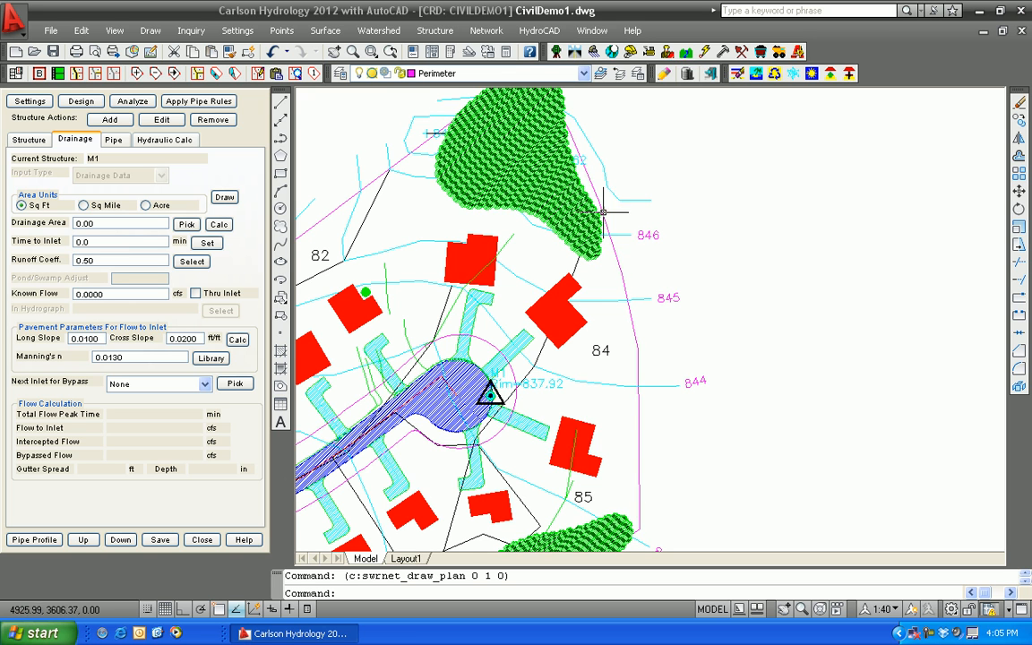
left_click(219, 225)
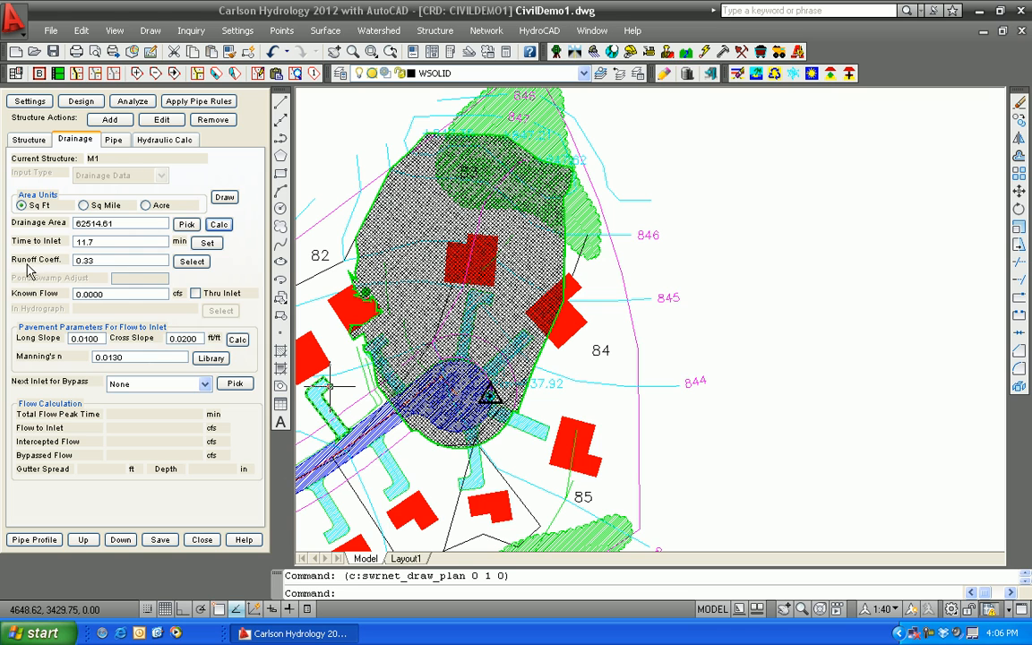
Set the runoff coefficient of Unimproved Areas to 0.3 in M1's drainage runoff areas
left_click(192, 262)
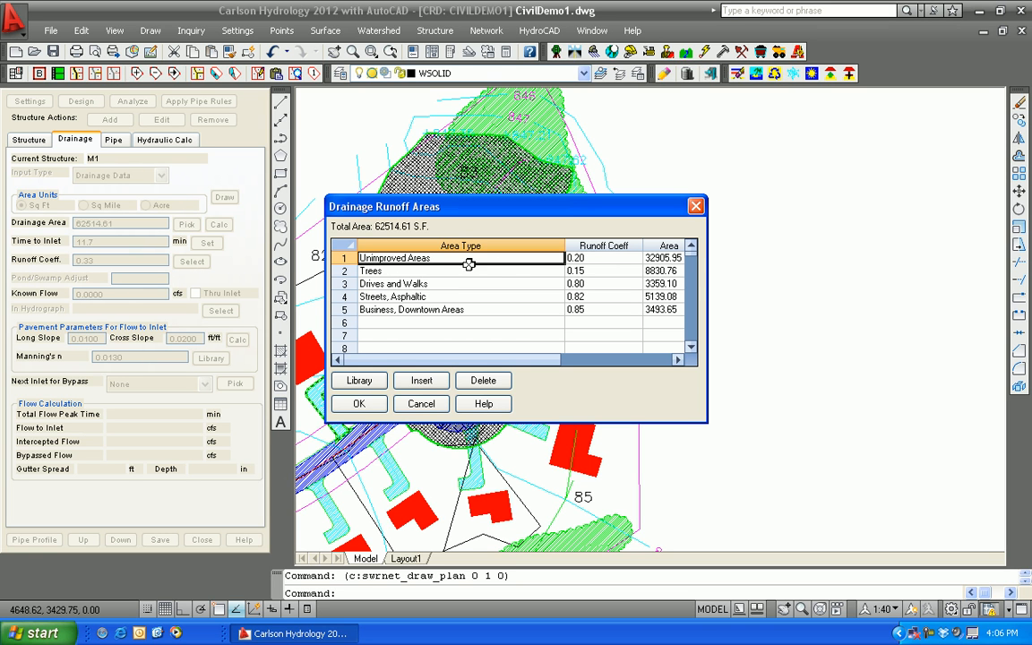
left_click(592, 258)
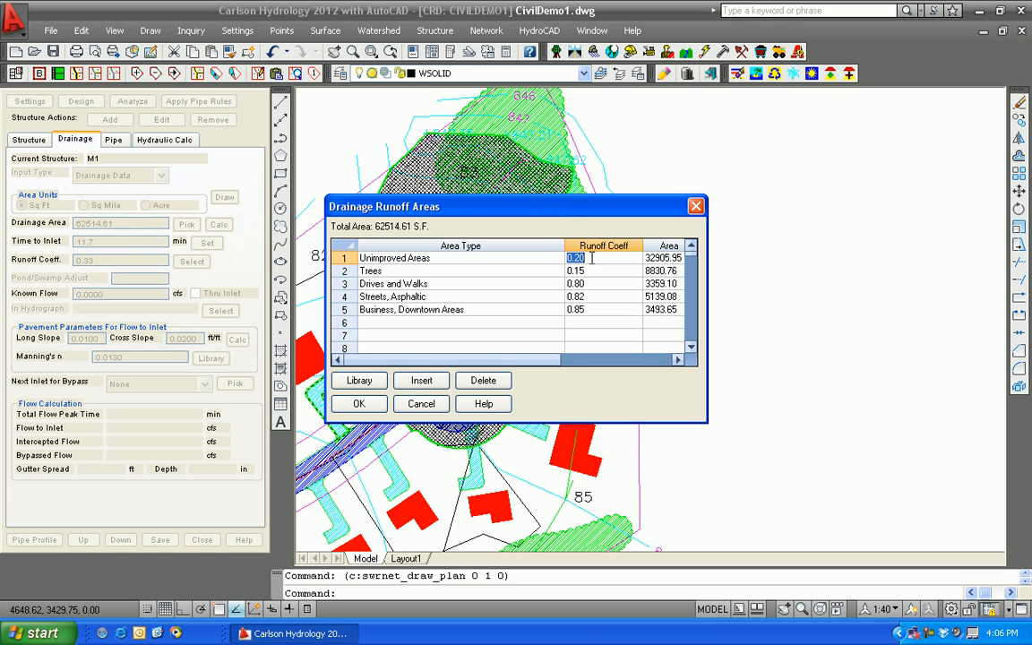
type("0.3")
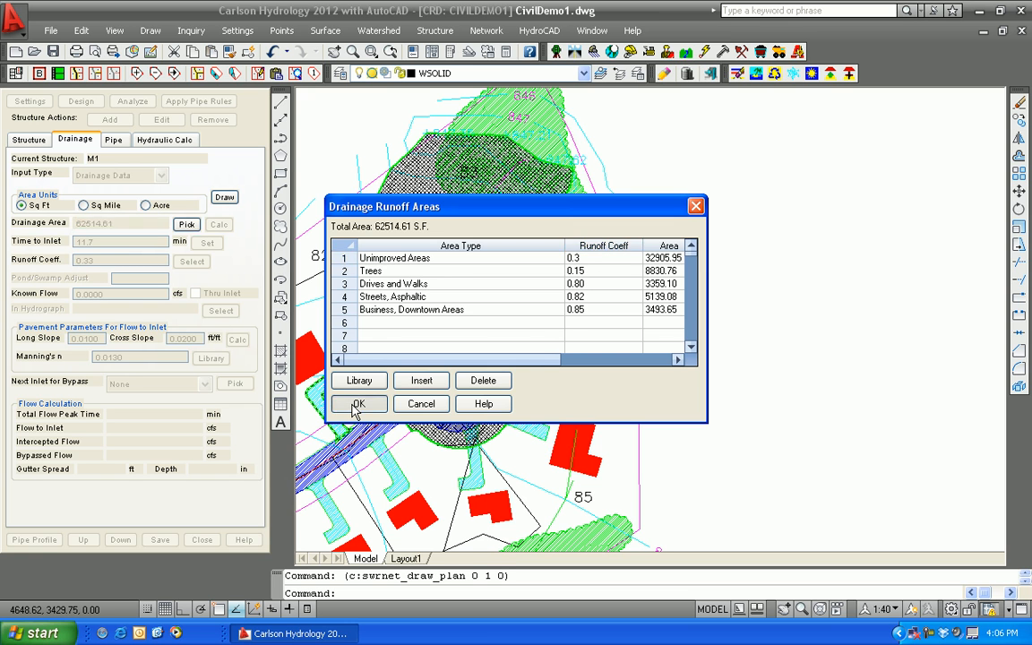
left_click(357, 405)
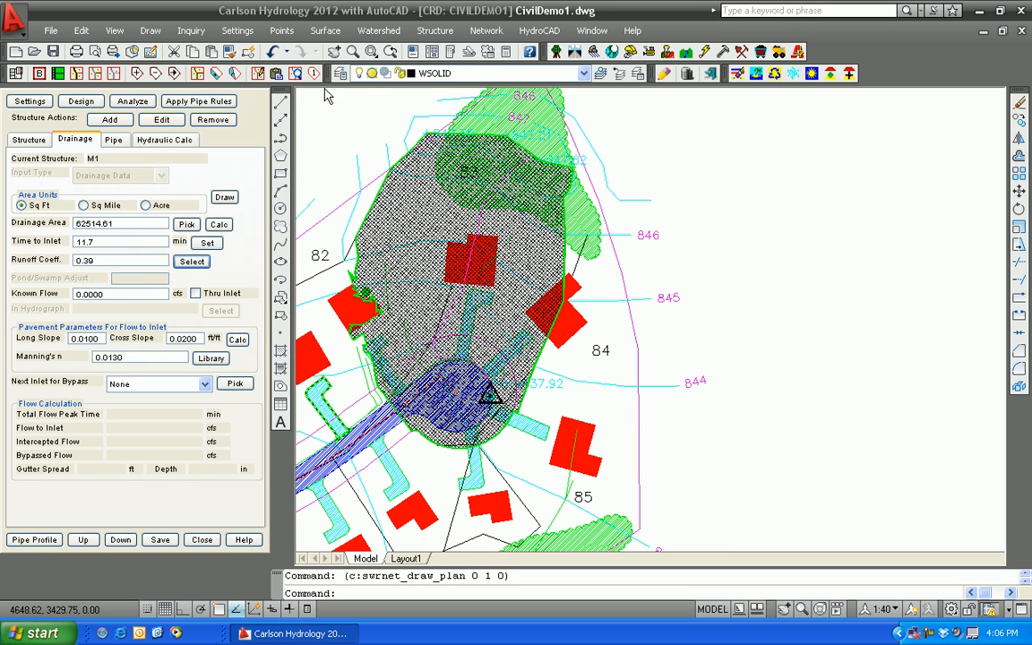
left_click(389, 34)
left_click(749, 223)
left_click(709, 204)
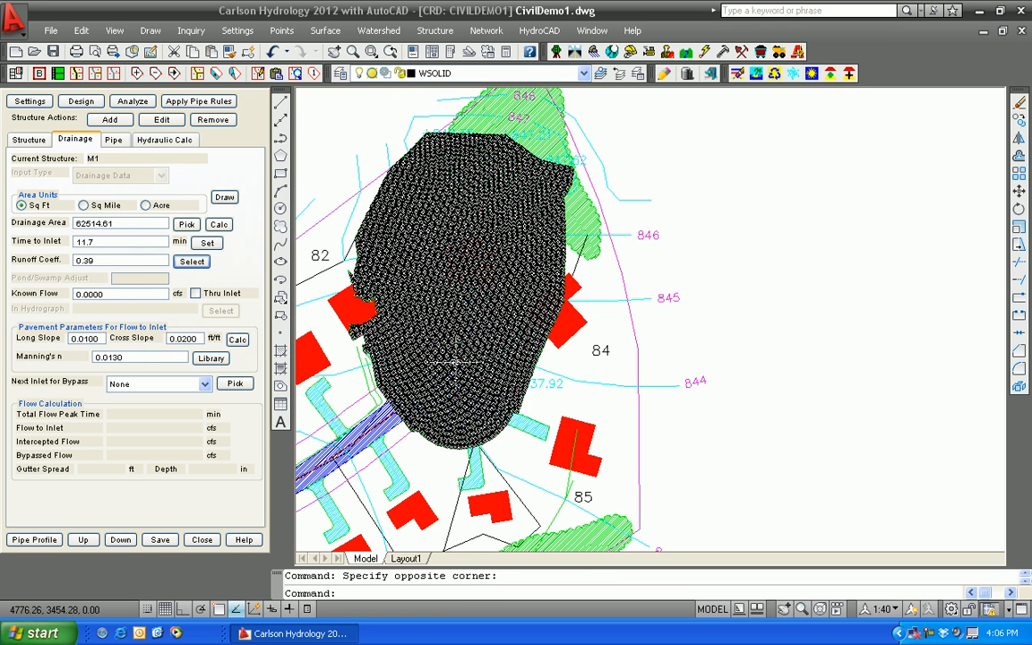
left_click(411, 379)
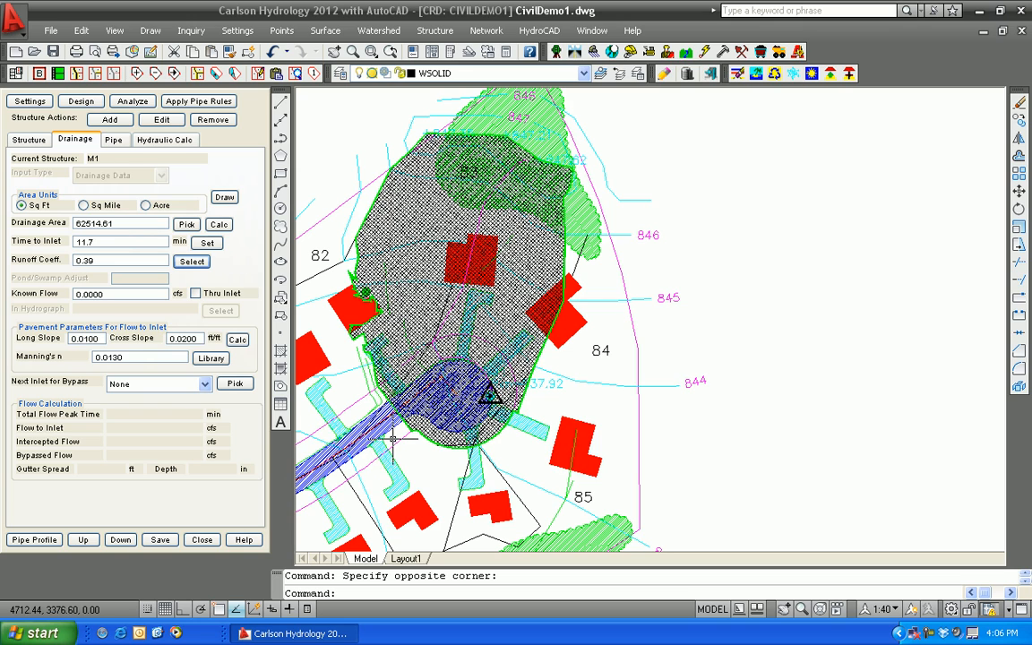
middle_click_drag(721, 432, 915, 278)
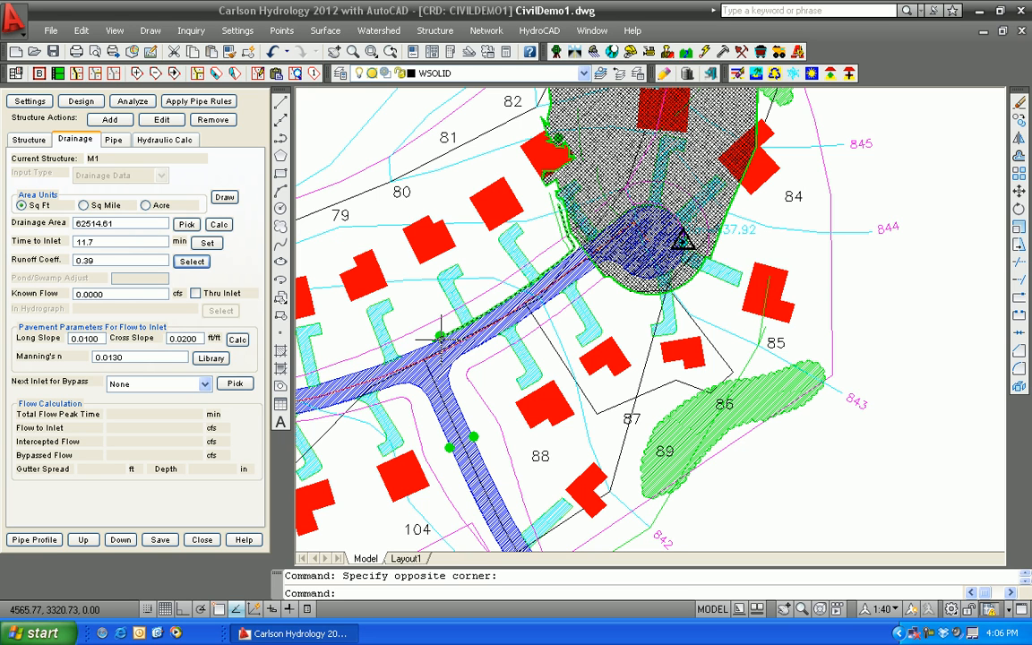
Close the sewer structure editor without saving the sewer network changes
left_click(202, 540)
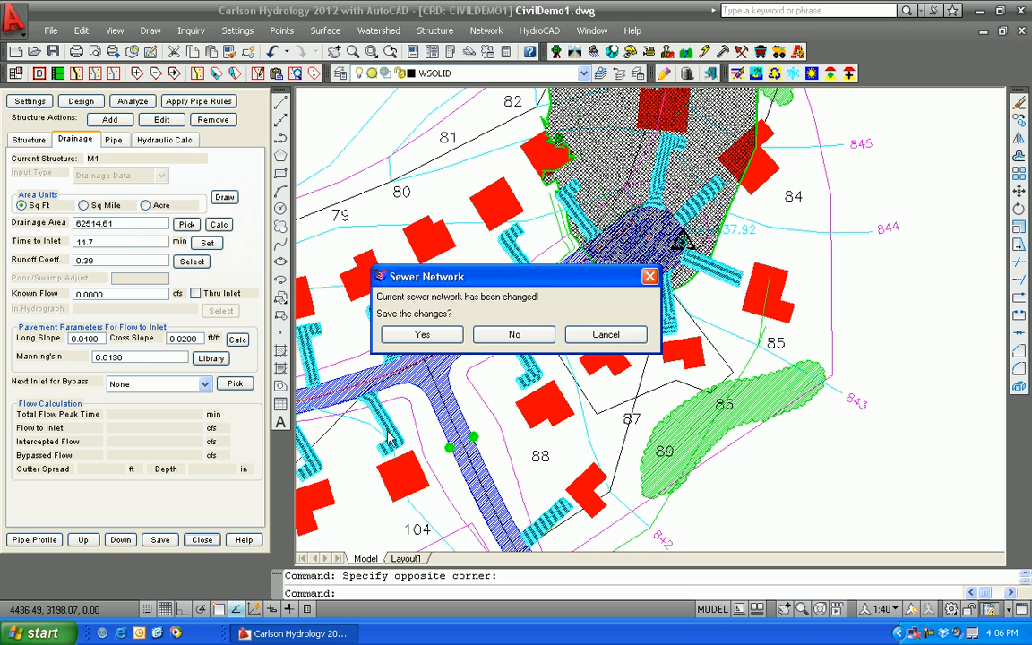
left_click(514, 334)
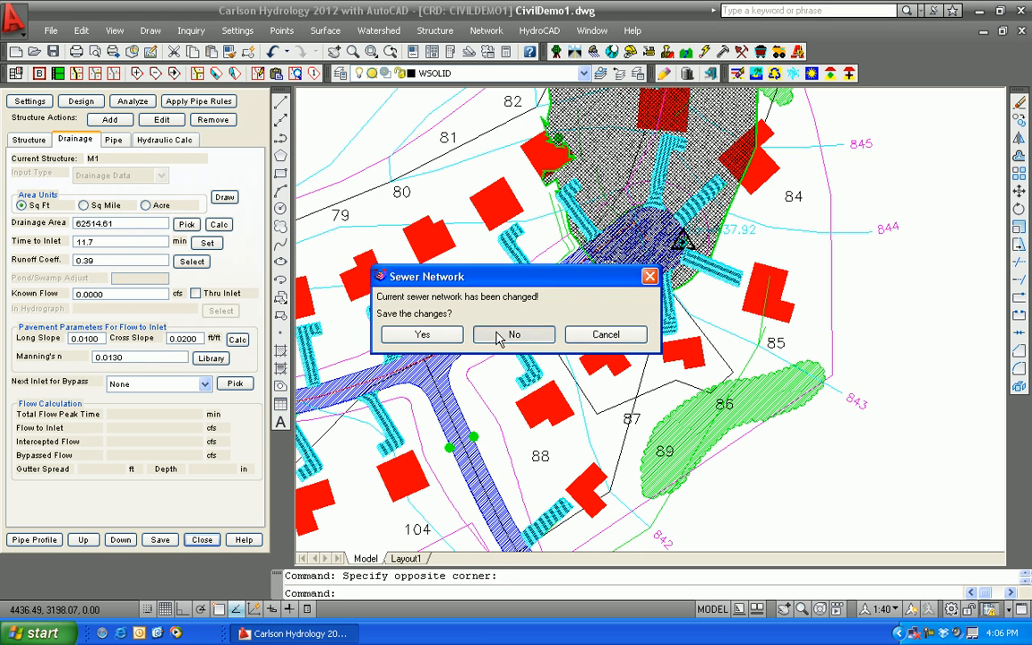
scroll(462, 355, "down", 2)
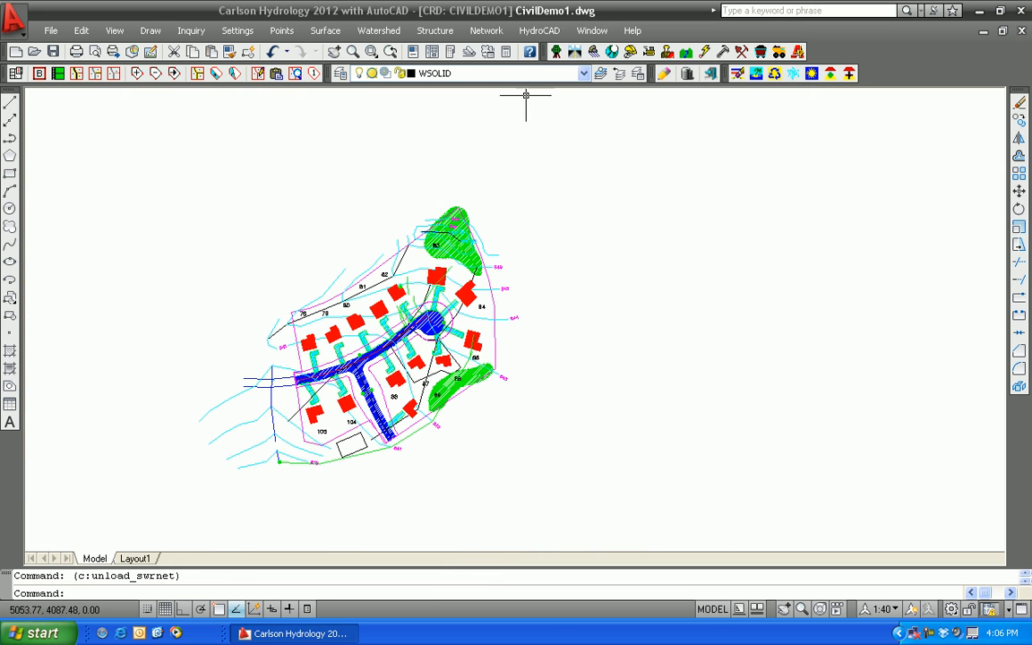
Switch to the Pond-Design drawing and load the Green-scs.rcl runoff layer file into the watershed layer definitions using the SCS Method
left_click(589, 31)
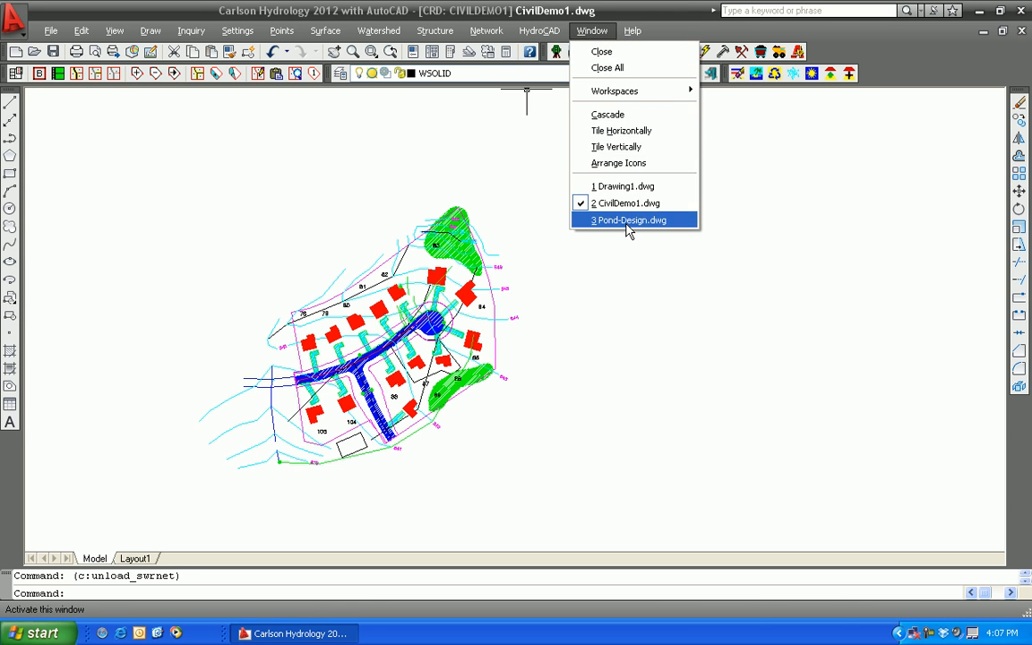
left_click(616, 219)
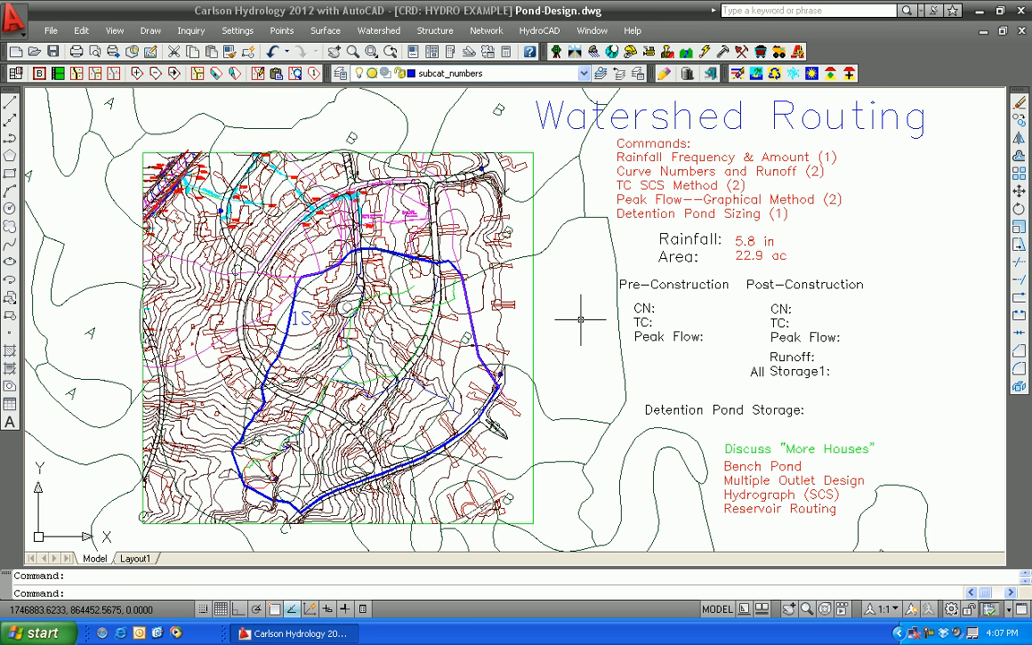
left_click(389, 32)
left_click(392, 51)
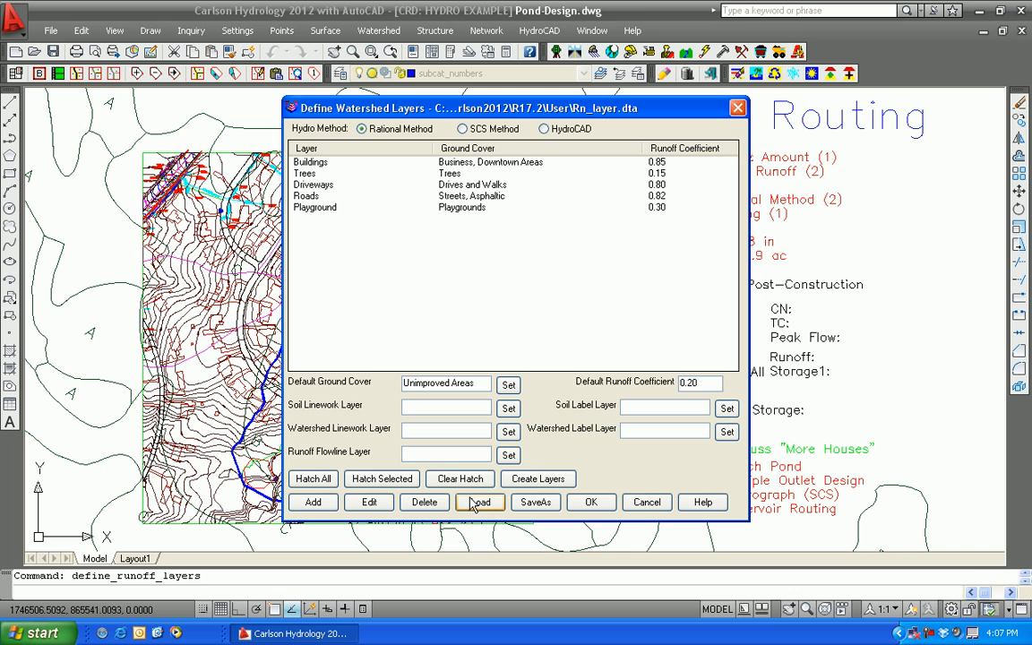
left_click(462, 129)
left_click(480, 501)
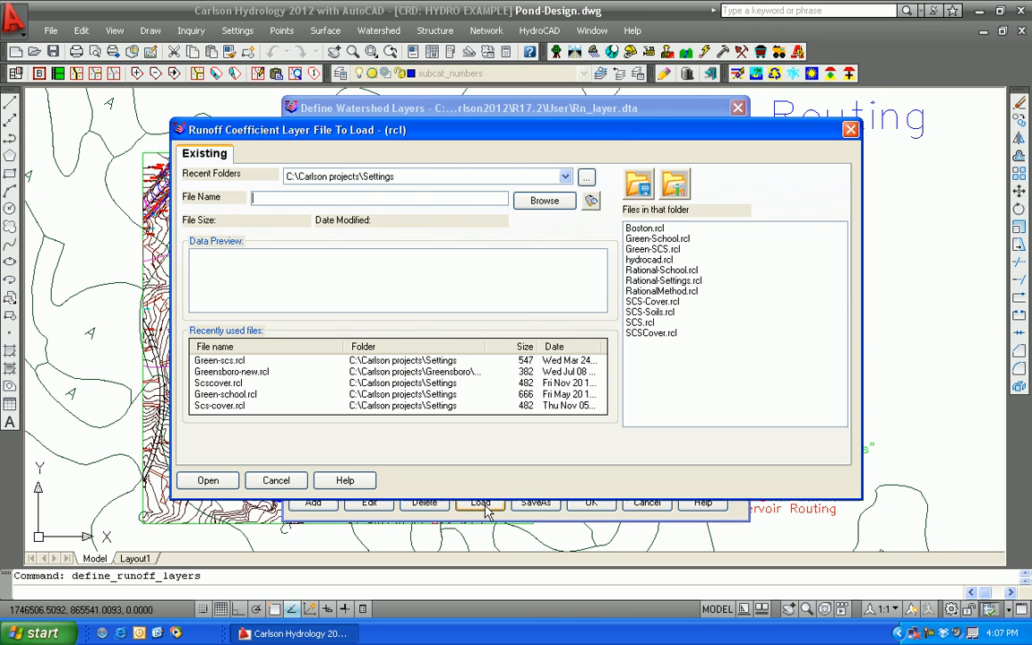
left_click(219, 360)
left_click(207, 480)
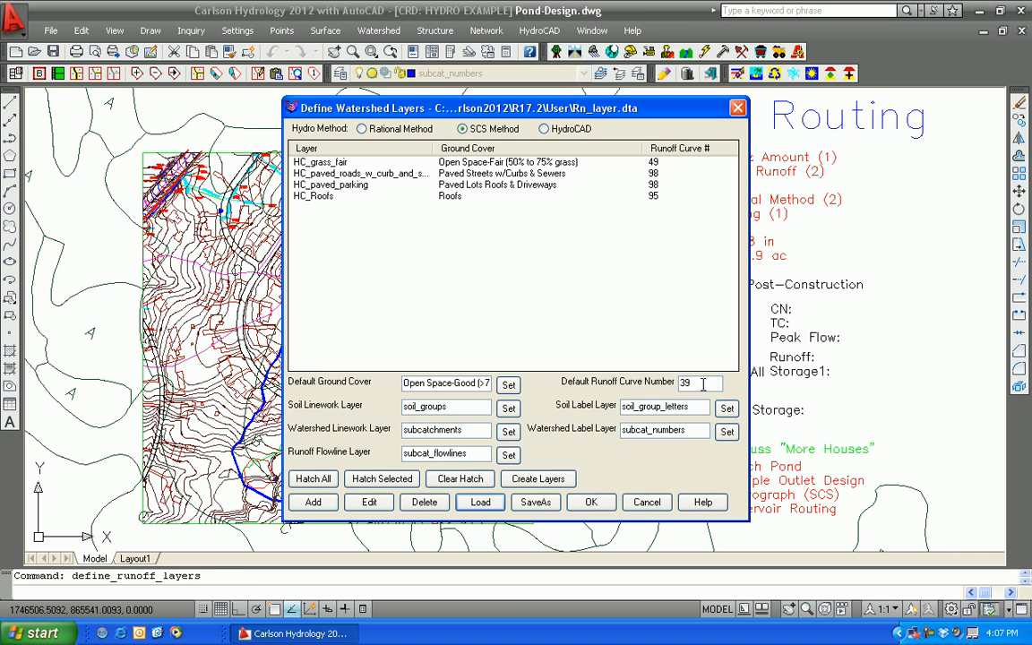
Hatch all defined ground cover layers in the drawing and accept the watershed layer definitions
left_click(313, 479)
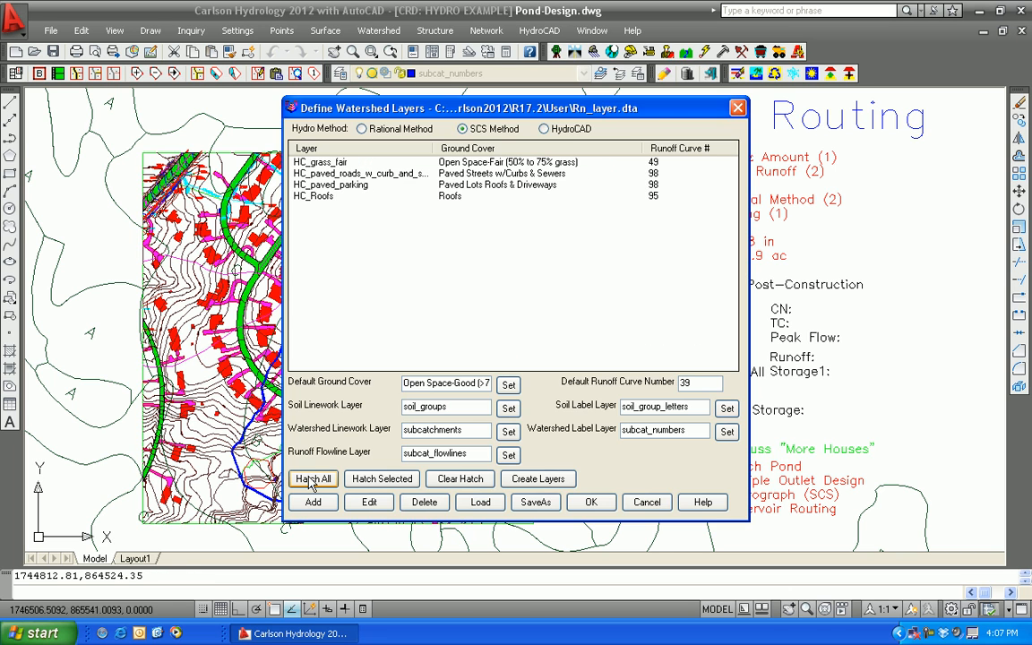
left_click_drag(414, 101, 735, 107)
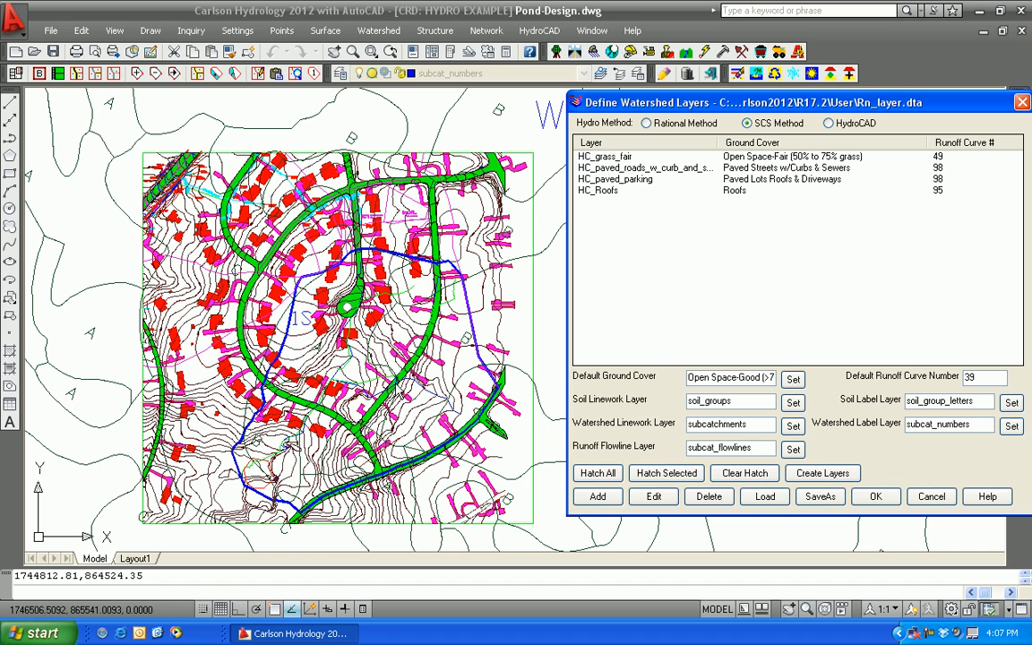
left_click(884, 501)
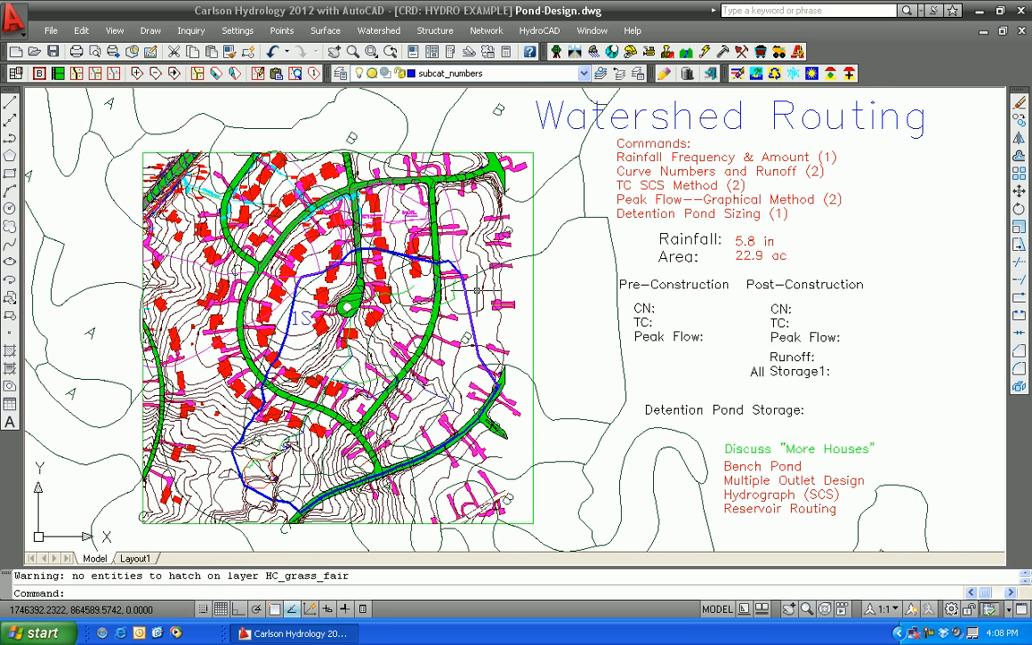
Clear the curve number table and recalculate the curve number and runoff for the watershed within the blue 1S perimeter polyline
left_click(380, 30)
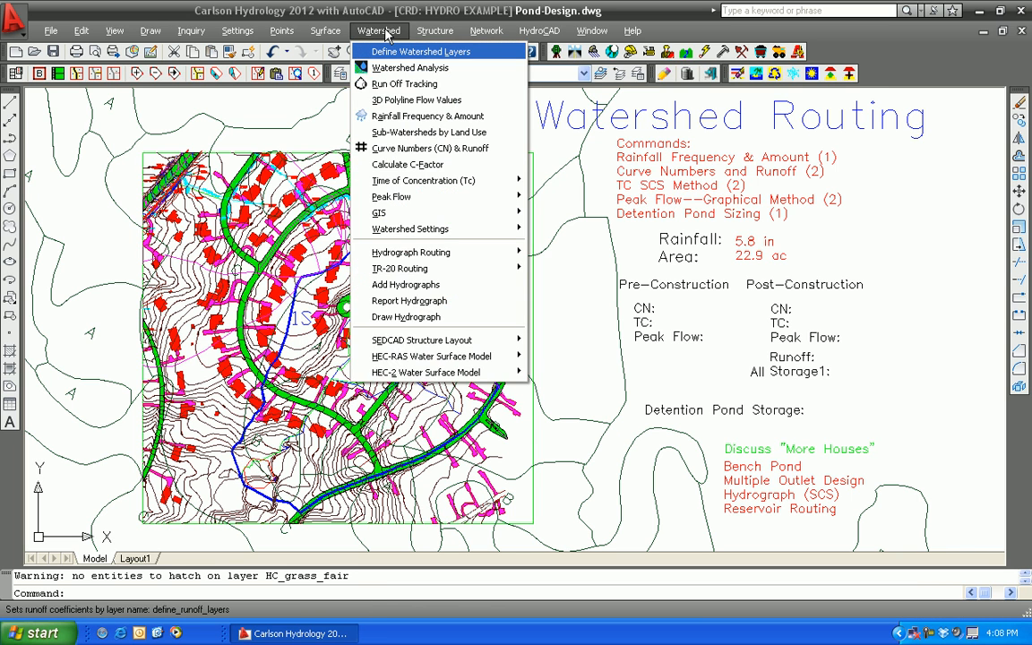
left_click(414, 154)
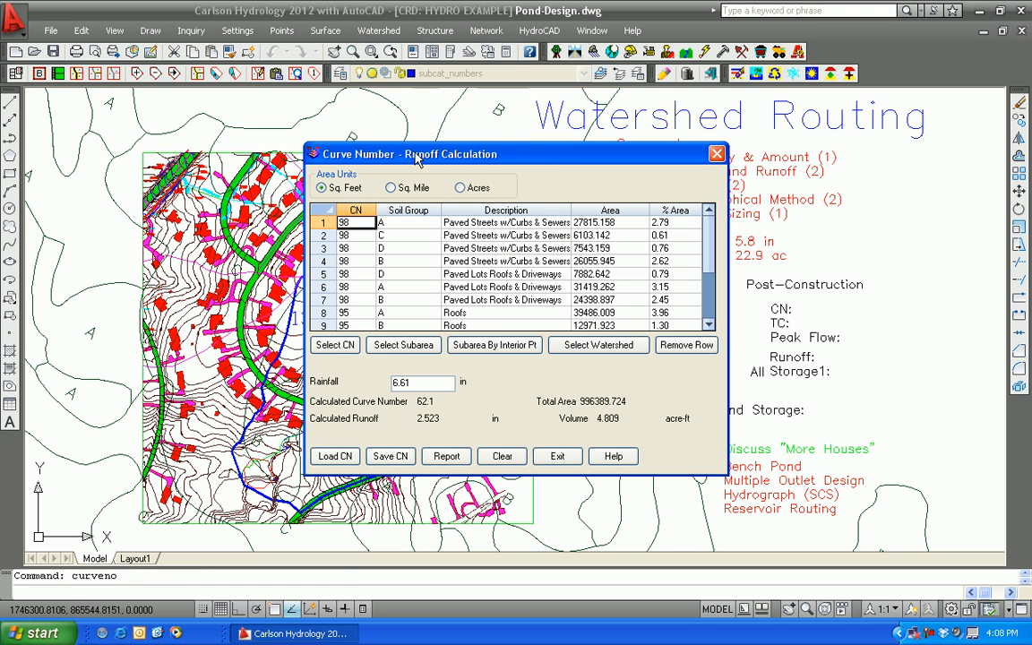
left_click(501, 459)
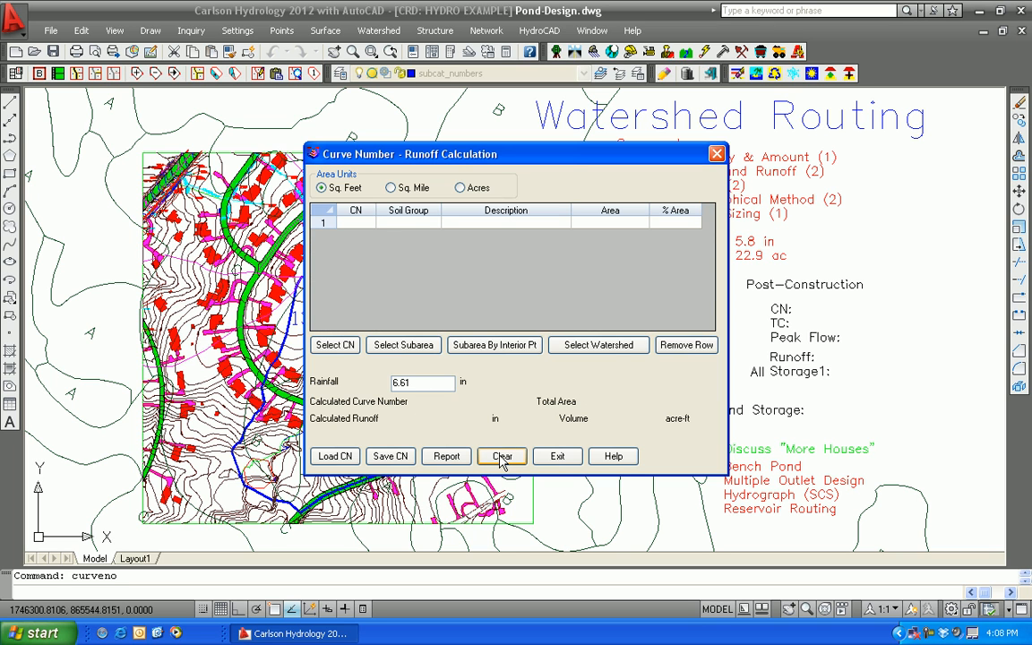
left_click(598, 344)
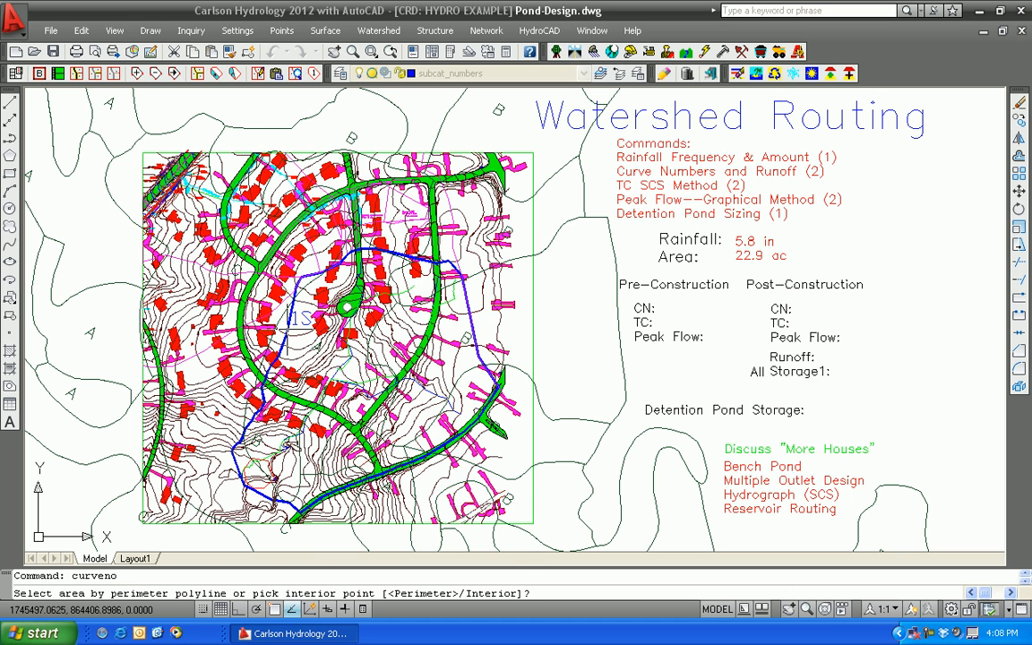
key("Return")
left_click(291, 317)
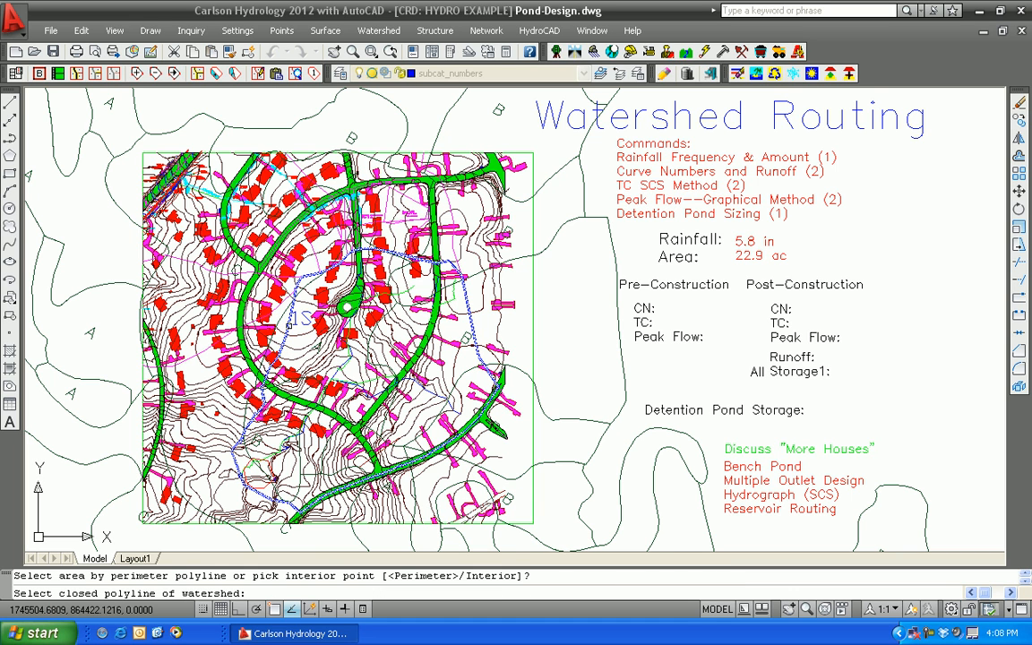
key("Return")
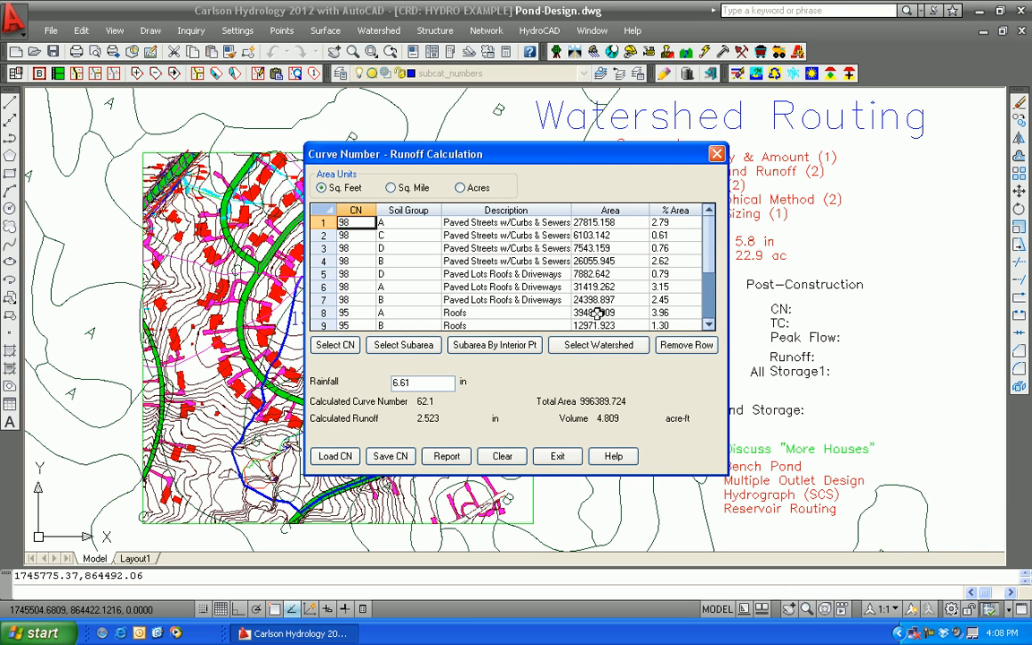
left_click(555, 459)
left_click(559, 456)
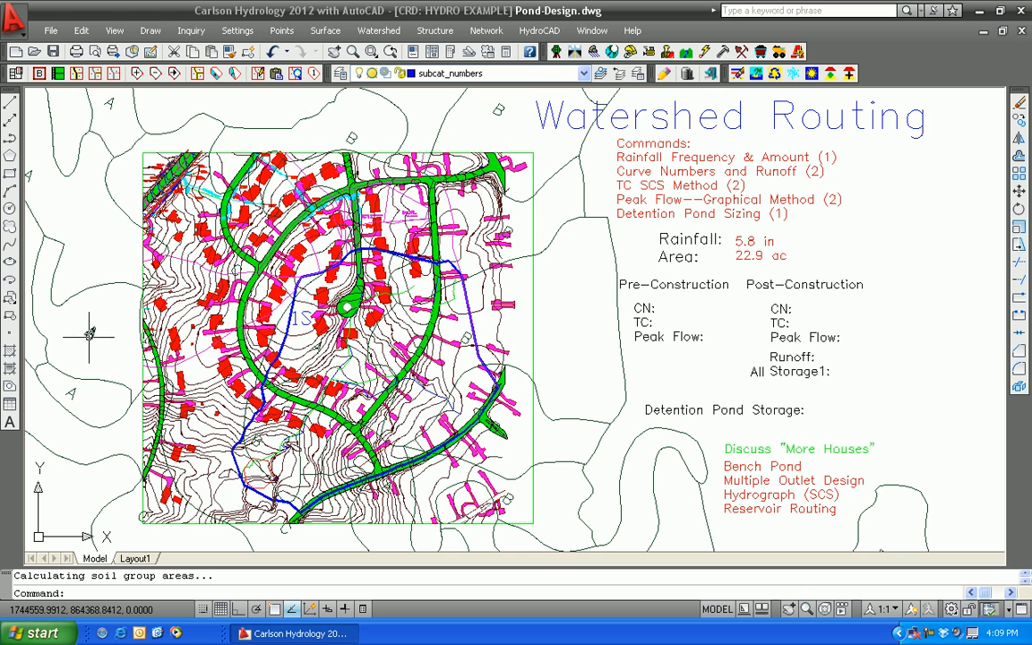
Review the soil, watershed and flowline layer assignments in the watershed layer definitions
mouse_move(89, 336)
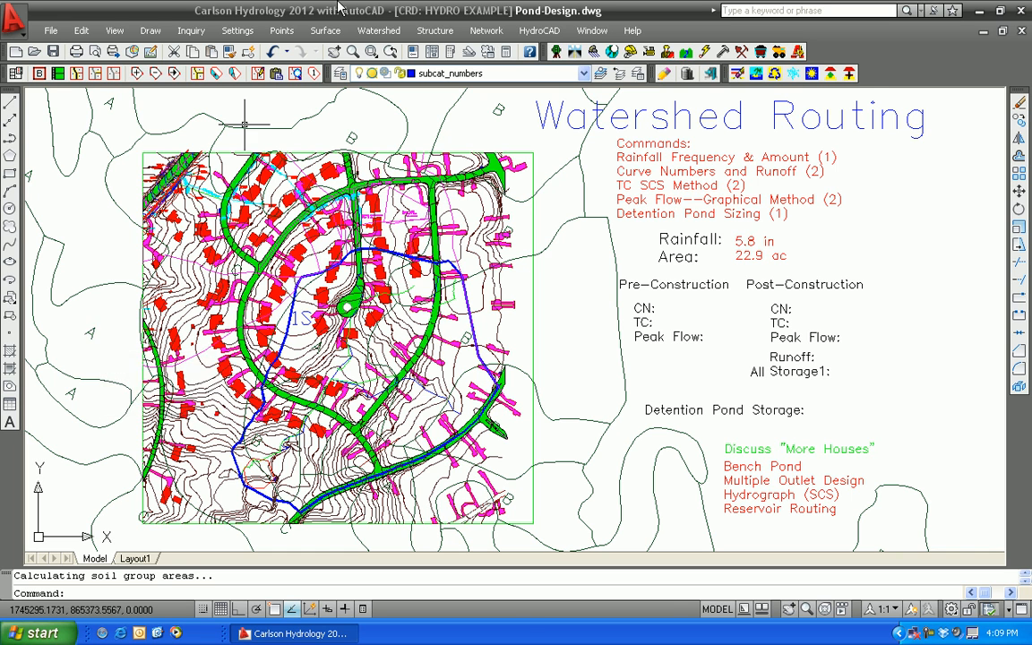
left_click(385, 32)
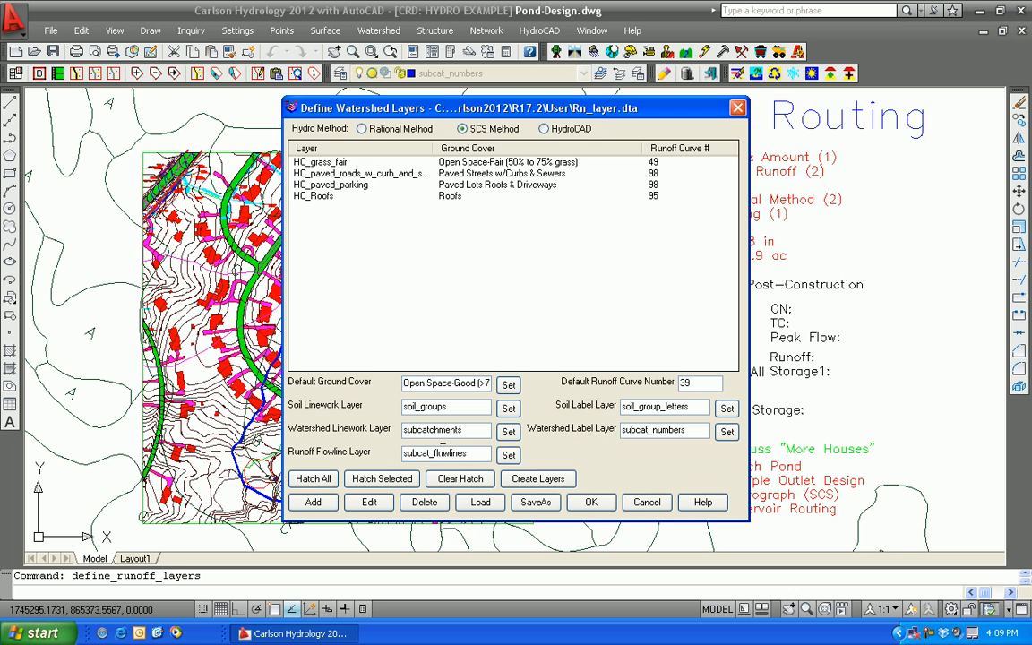
left_click(598, 503)
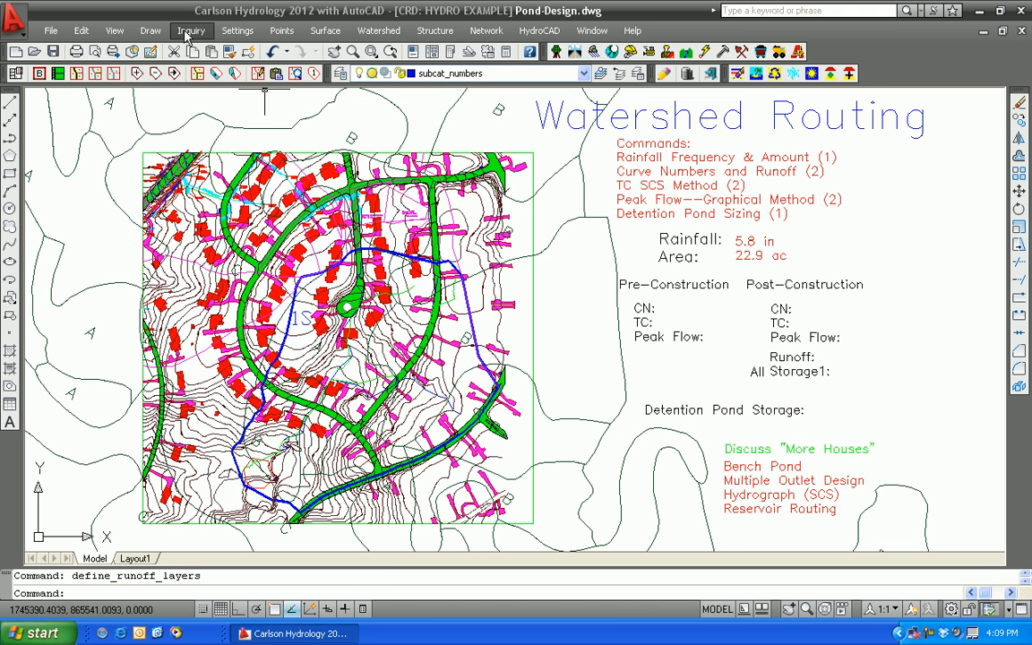
Identify the layers of a soil boundary polyline and of the soil letter A inside it
left_click(189, 32)
left_click(204, 83)
left_click(87, 289)
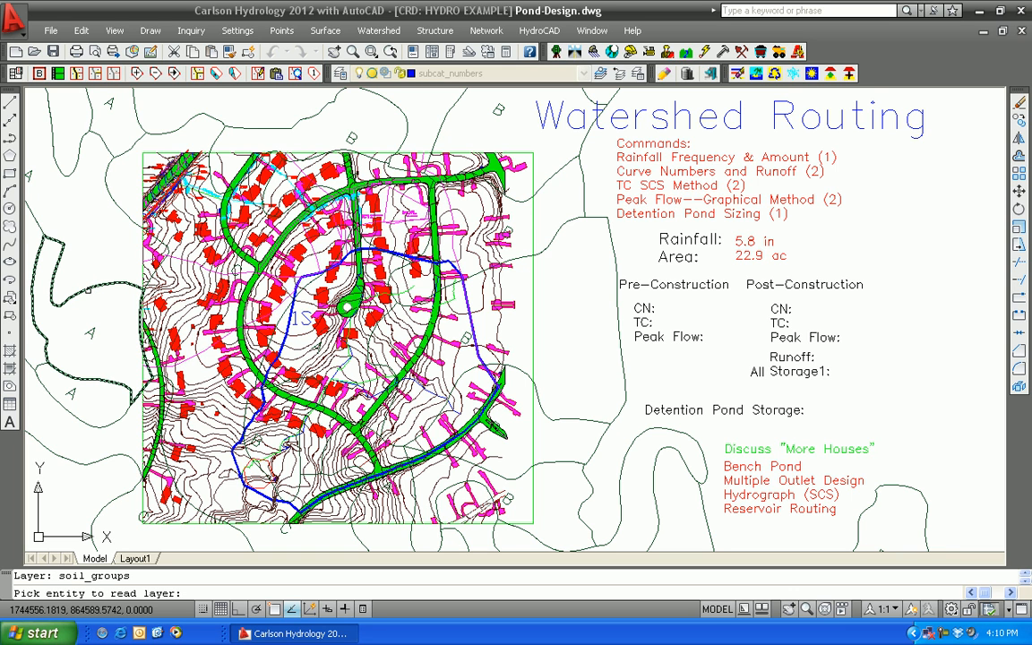
left_click(90, 333)
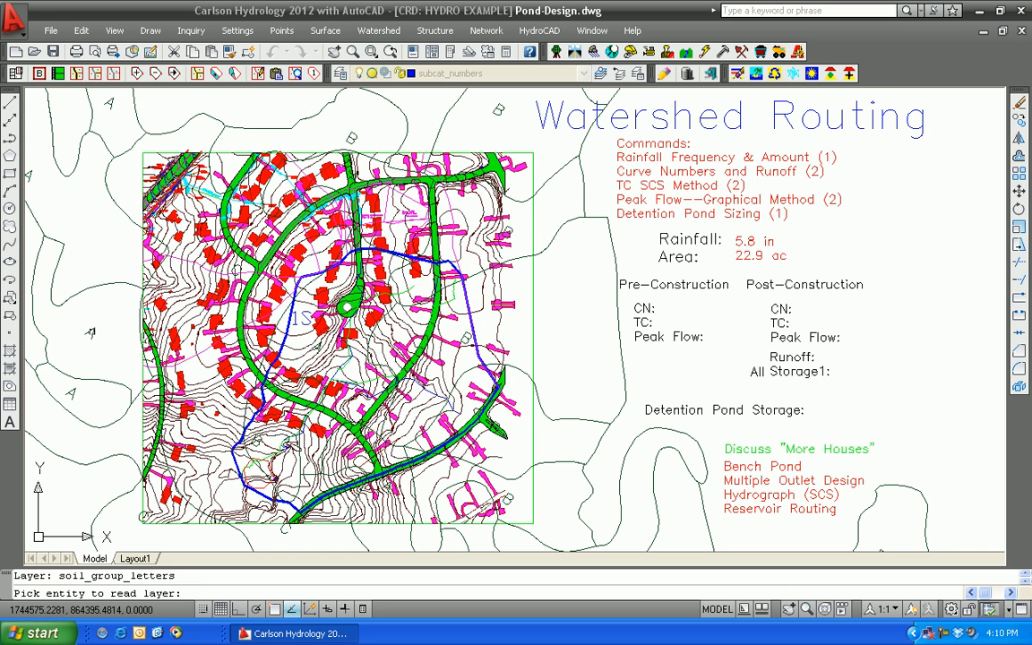
key("Return")
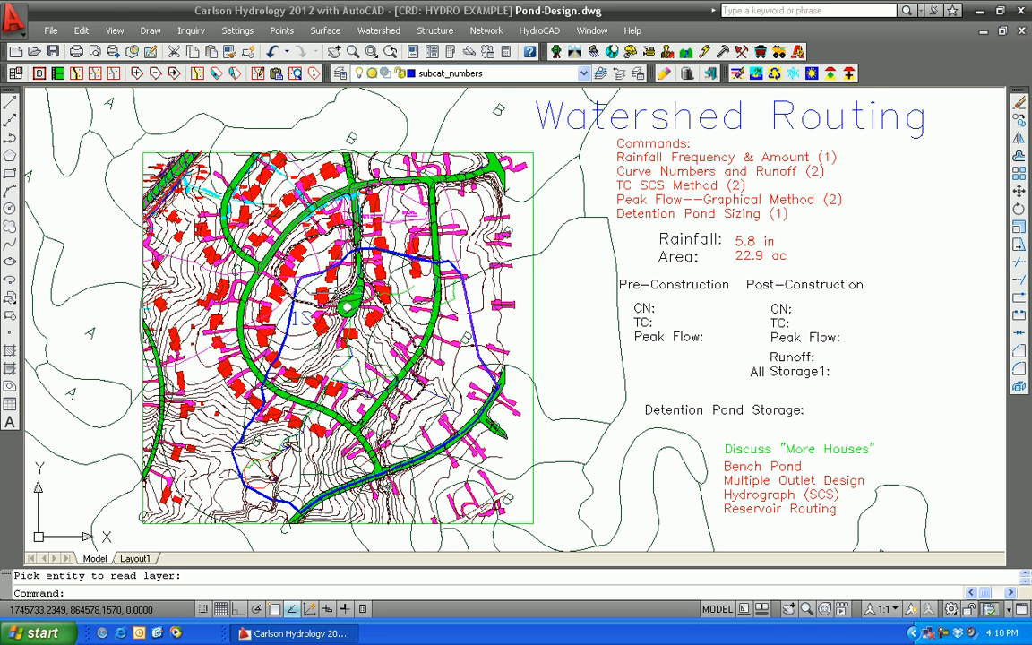
In the SCS time of concentration calculation, clear the flow length and land slope, and take the flow length from the green 3D flow polyline
left_click(378, 31)
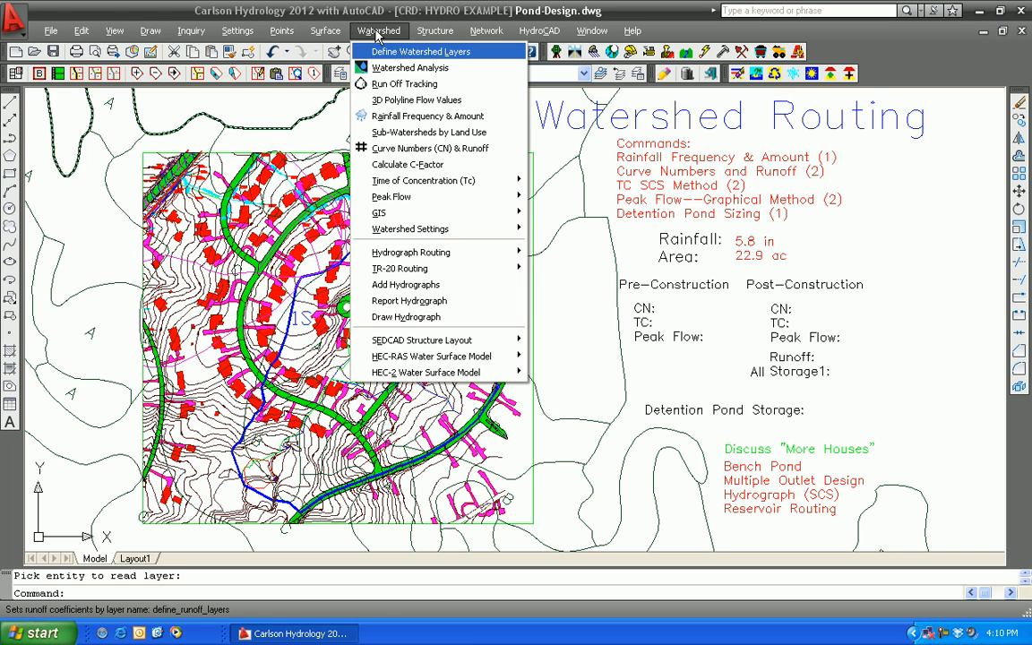
mouse_move(409, 181)
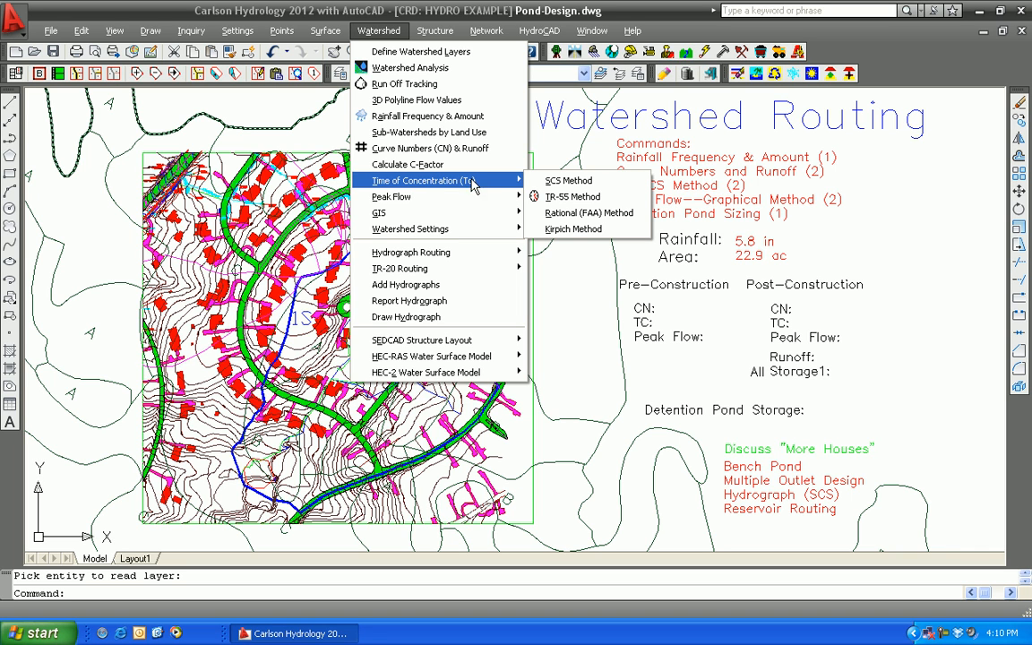
left_click(566, 181)
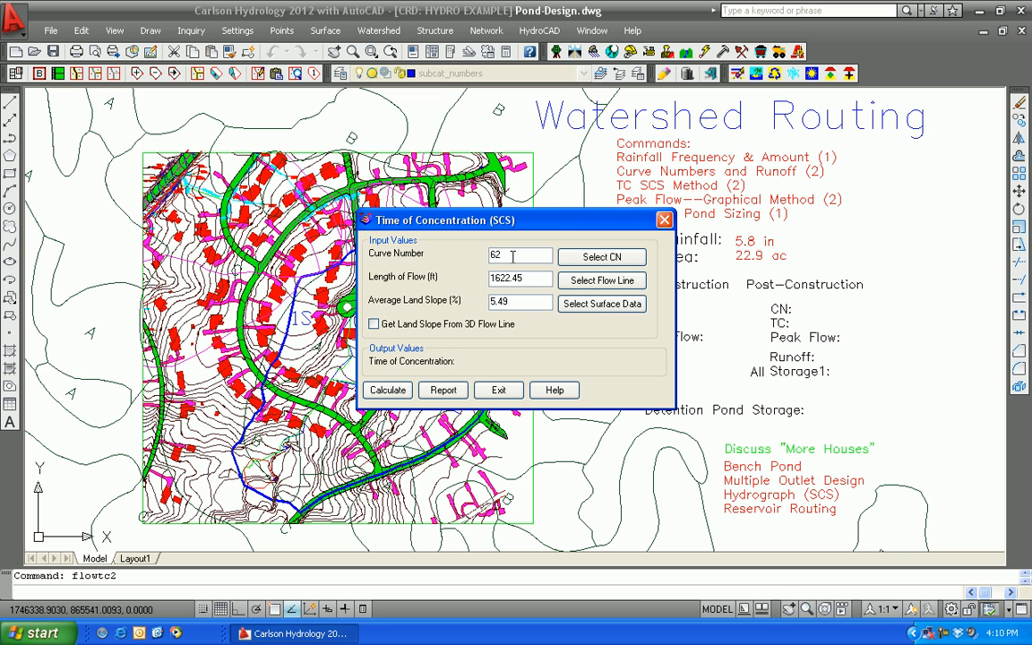
double_click(536, 279)
key("BackSpace")
double_click(526, 300)
key("BackSpace")
left_click(589, 281)
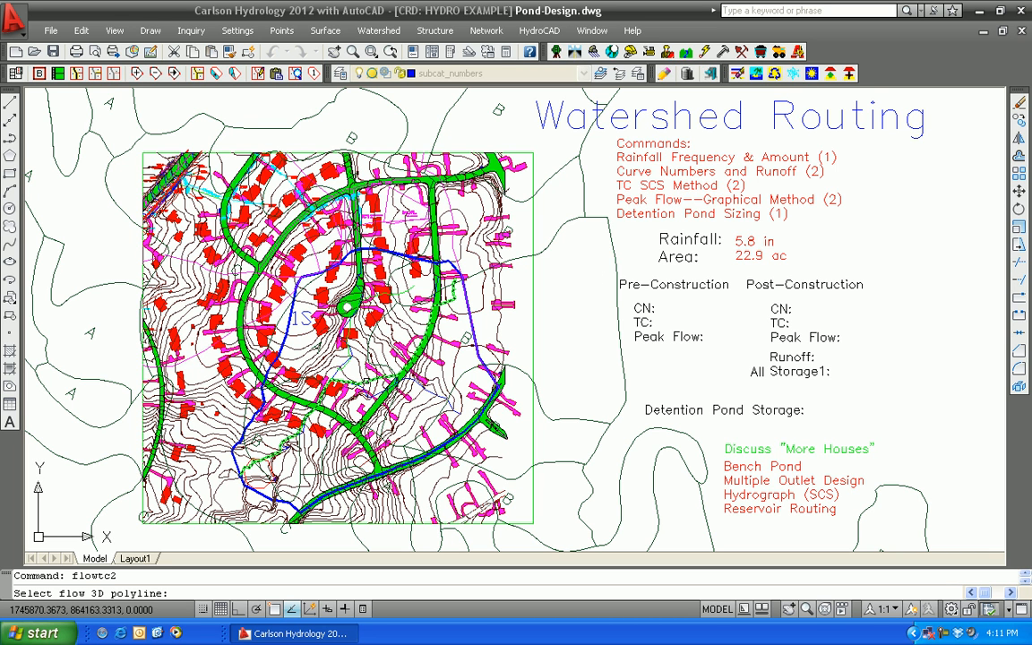
left_click(368, 384)
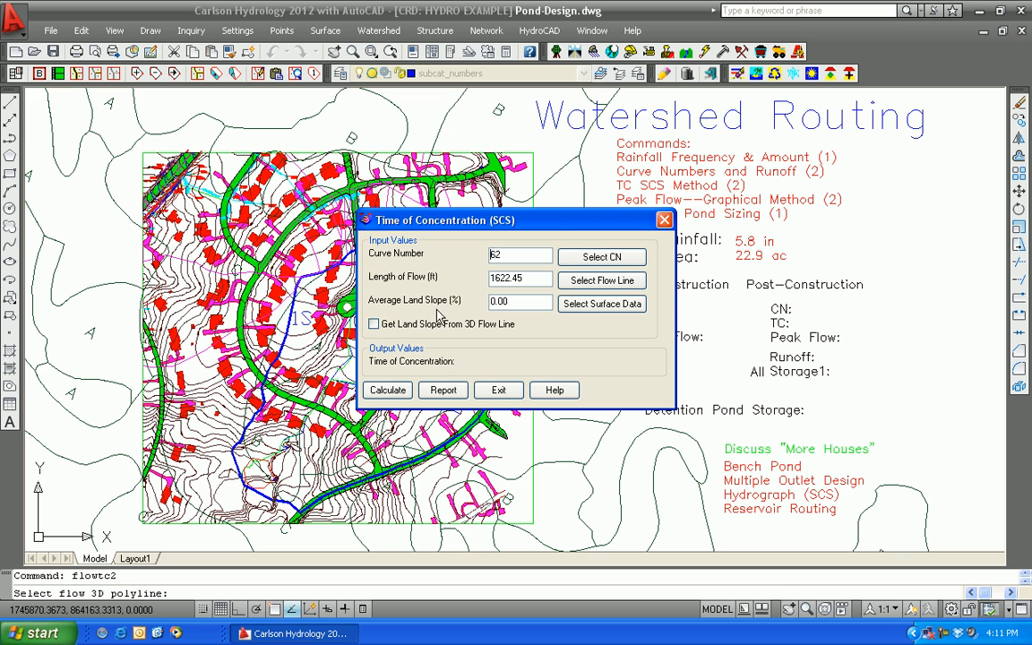
Derive the average land slope from the most recent surface file within the blue watershed perimeter, and calculate the time of concentration
left_click(602, 304)
left_click(231, 361)
left_click(208, 480)
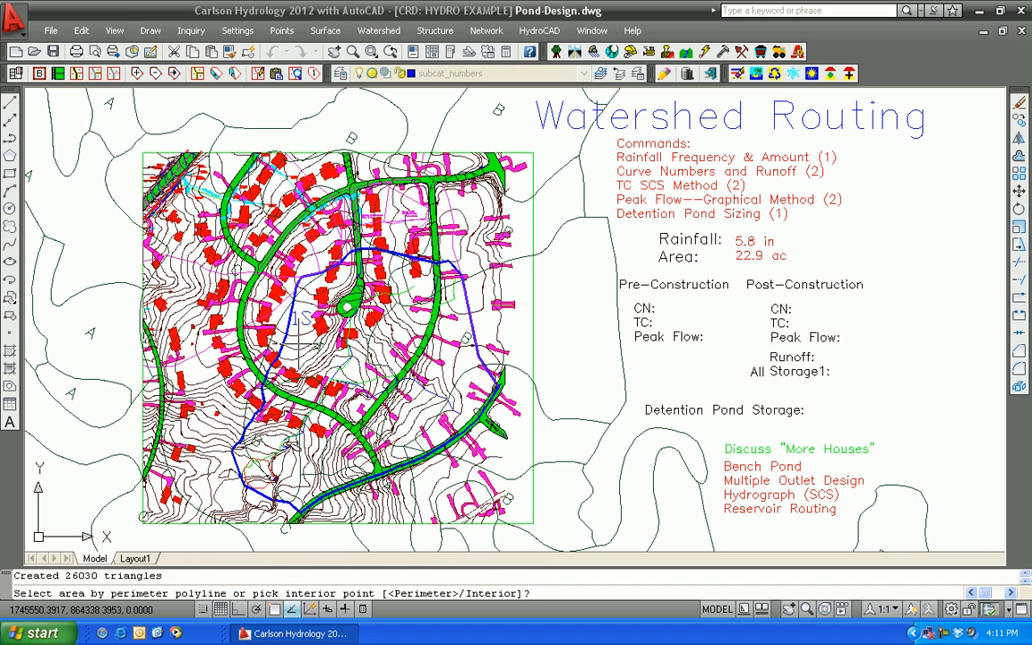
key("Return")
left_click(286, 330)
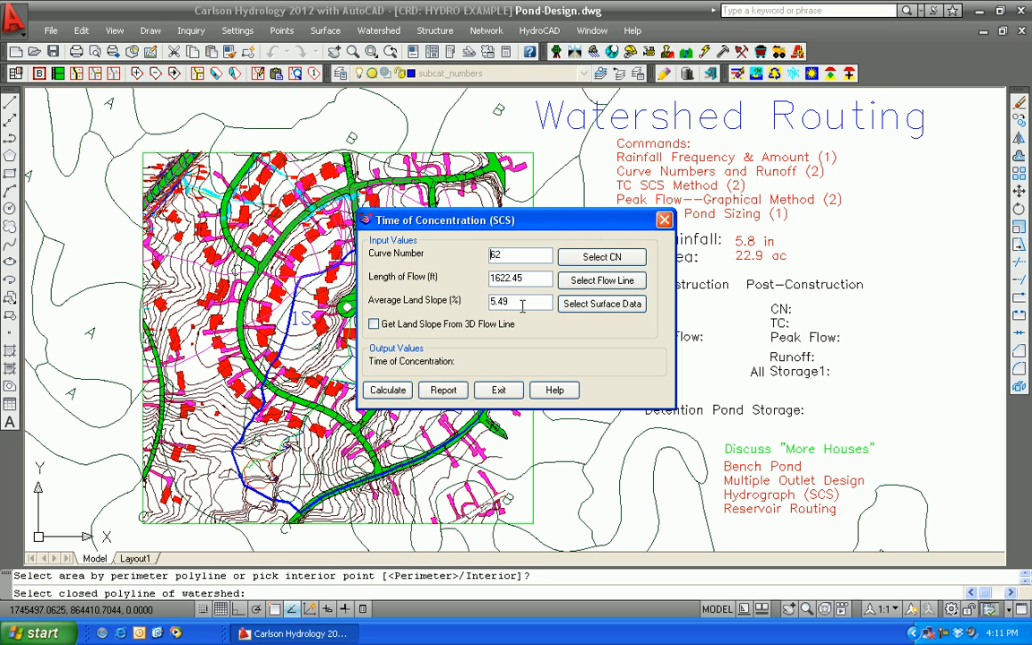
left_click(387, 394)
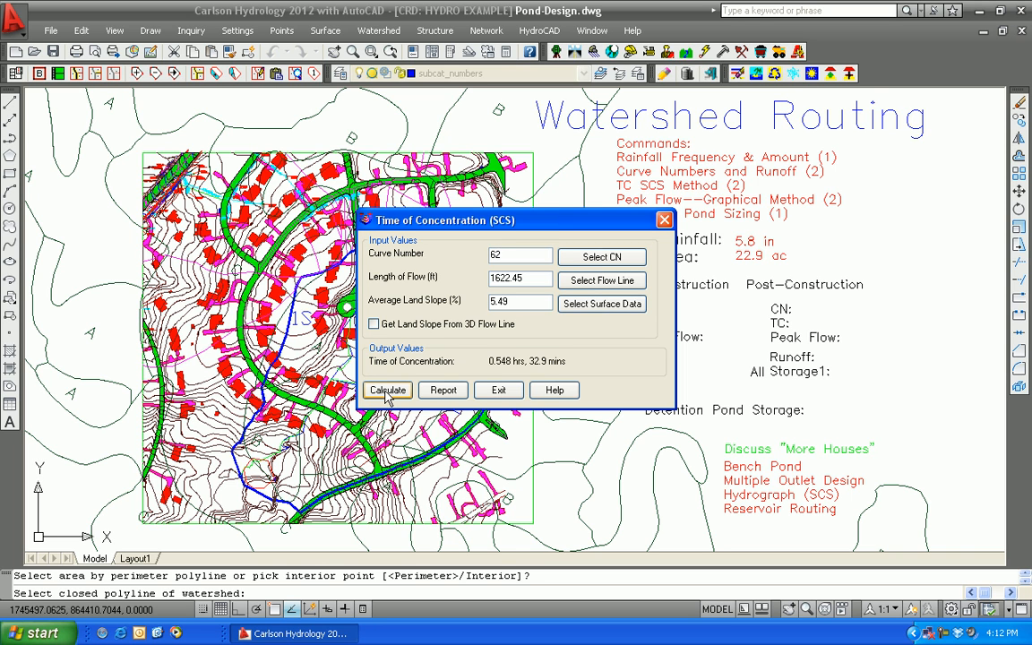
left_click(498, 390)
Calculate the watershed's peak flow by the Graphical Method with area units in acres and storm type II
left_click(379, 30)
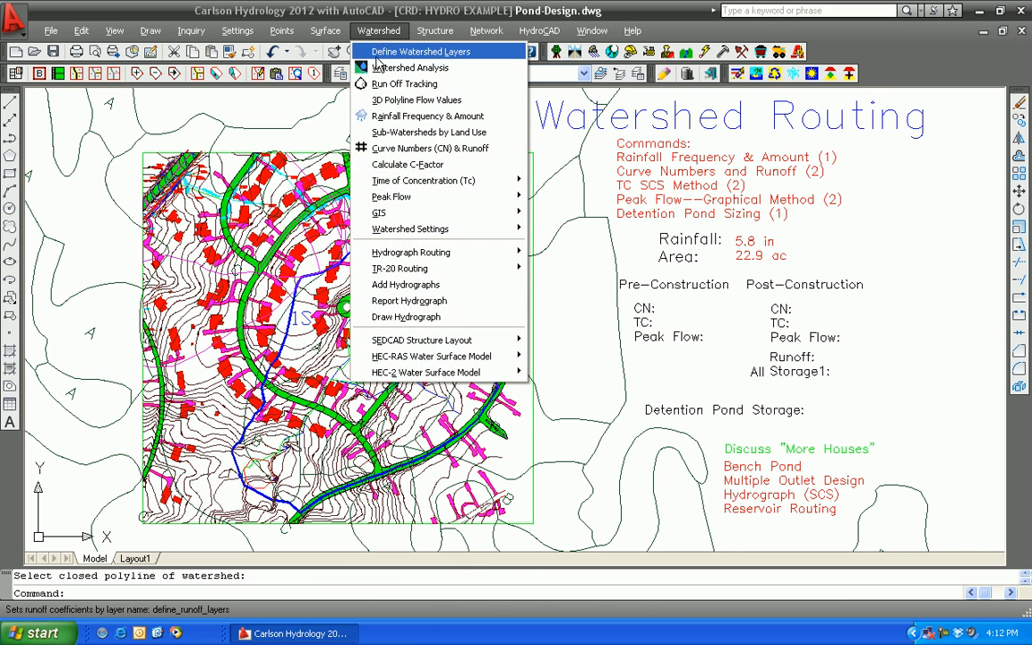
mouse_move(363, 195)
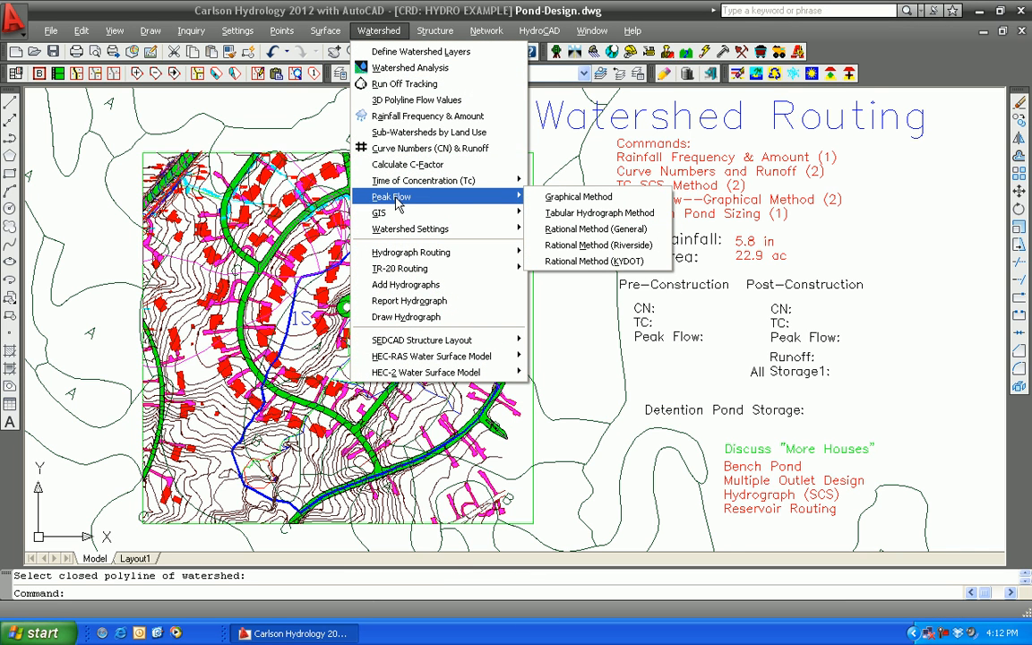
left_click(587, 201)
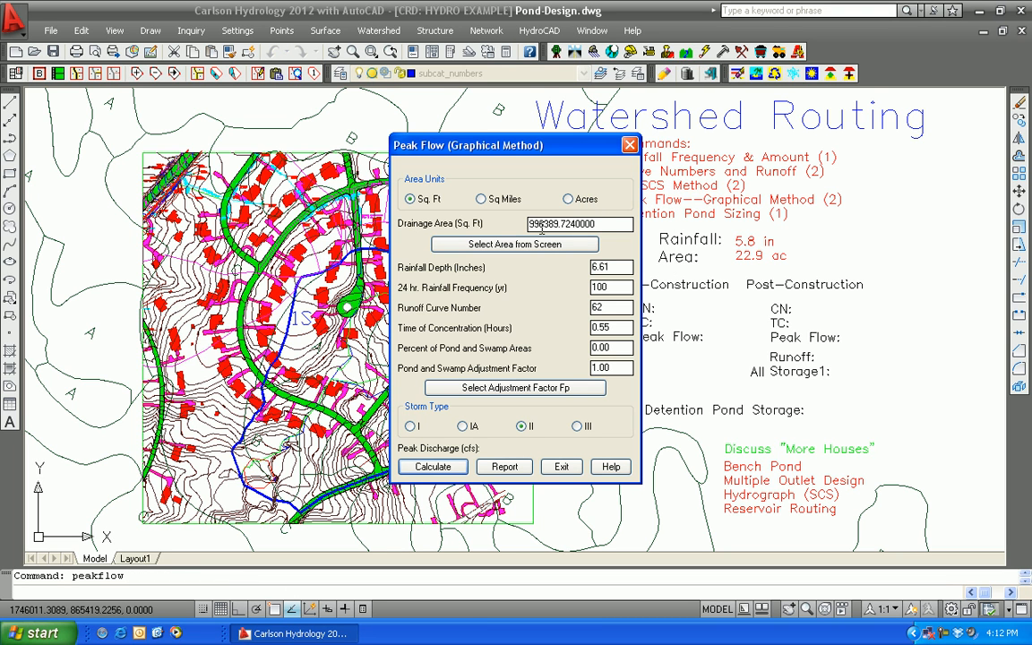
left_click(568, 198)
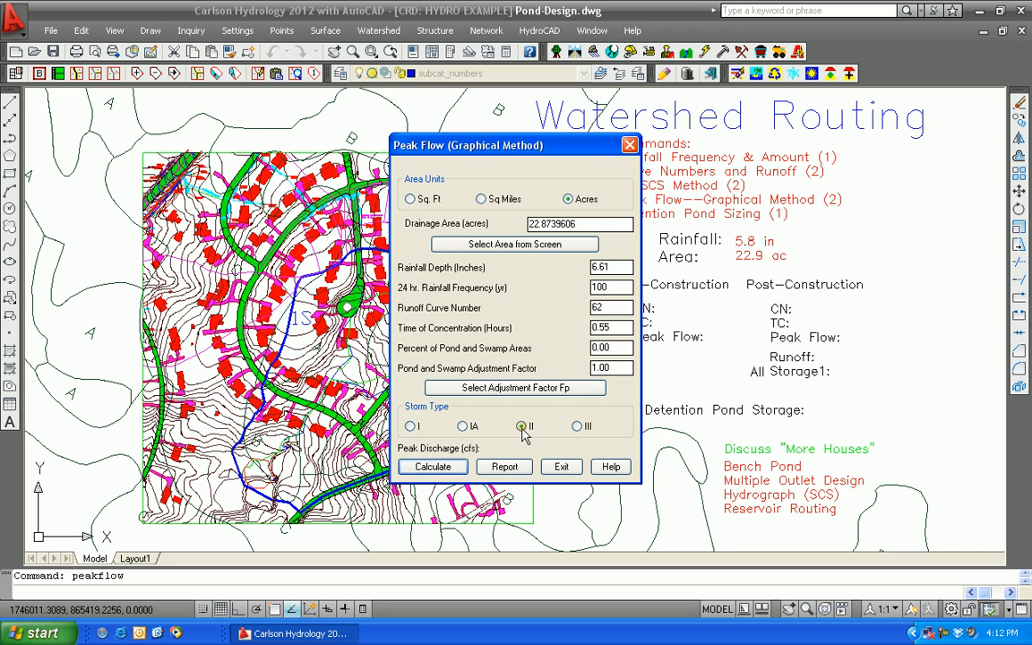
left_click(427, 471)
left_click(560, 466)
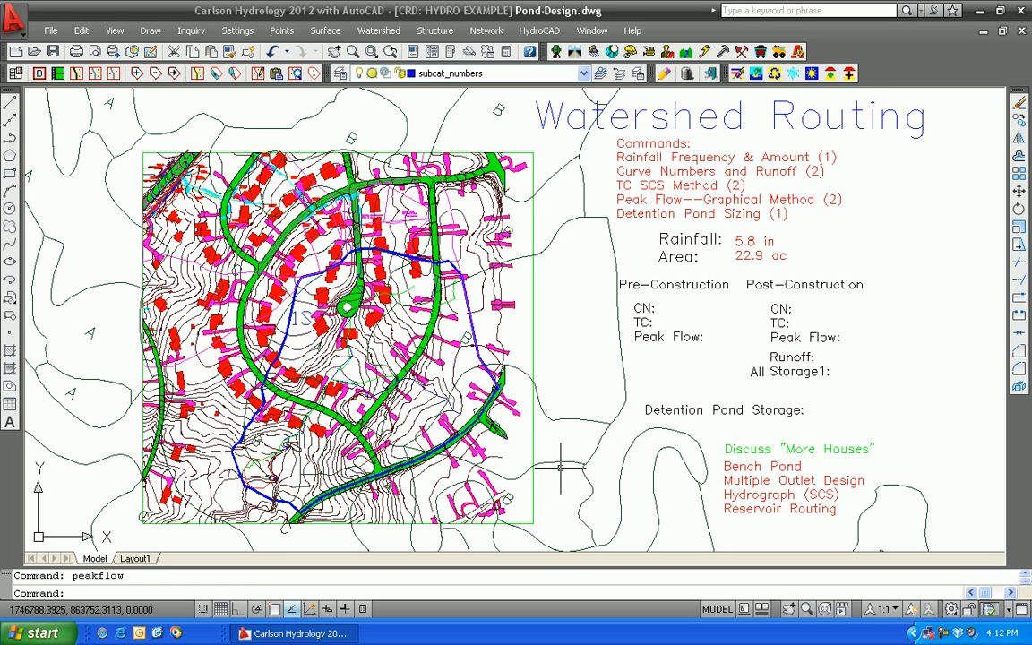
Review the ground cover, soil, watershed and flowline layer assignments defined for the SCS Method watershed layers
left_click(379, 31)
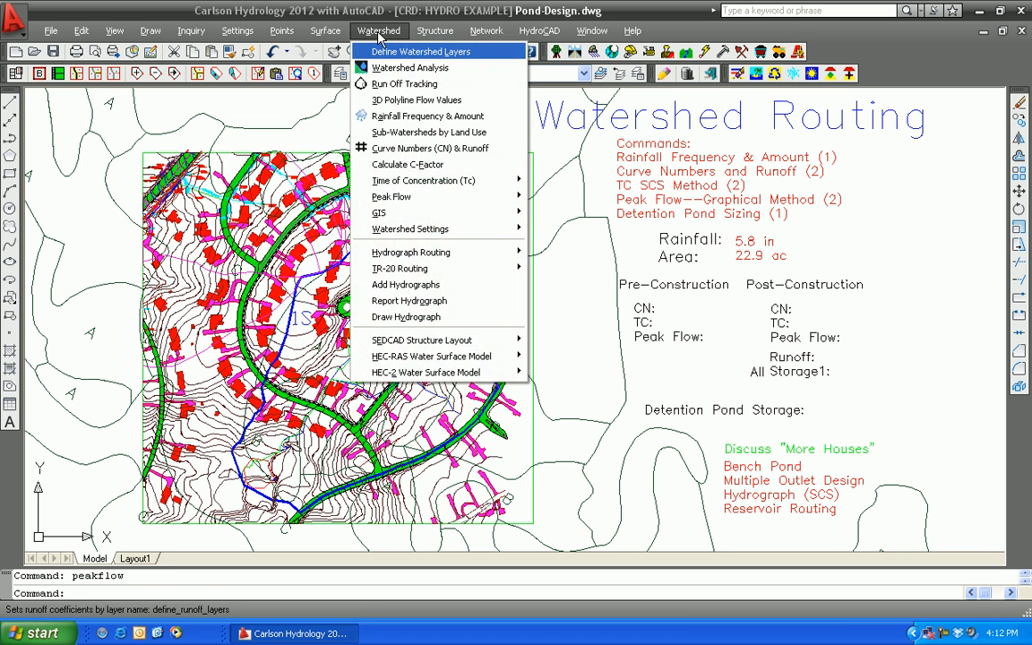
left_click(397, 54)
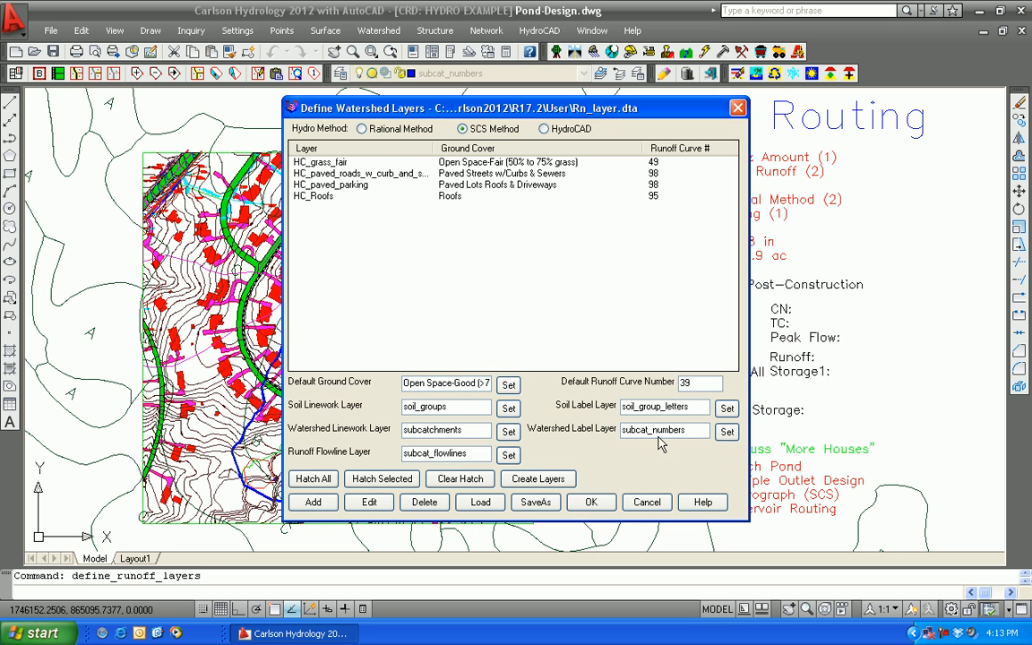
left_click(591, 502)
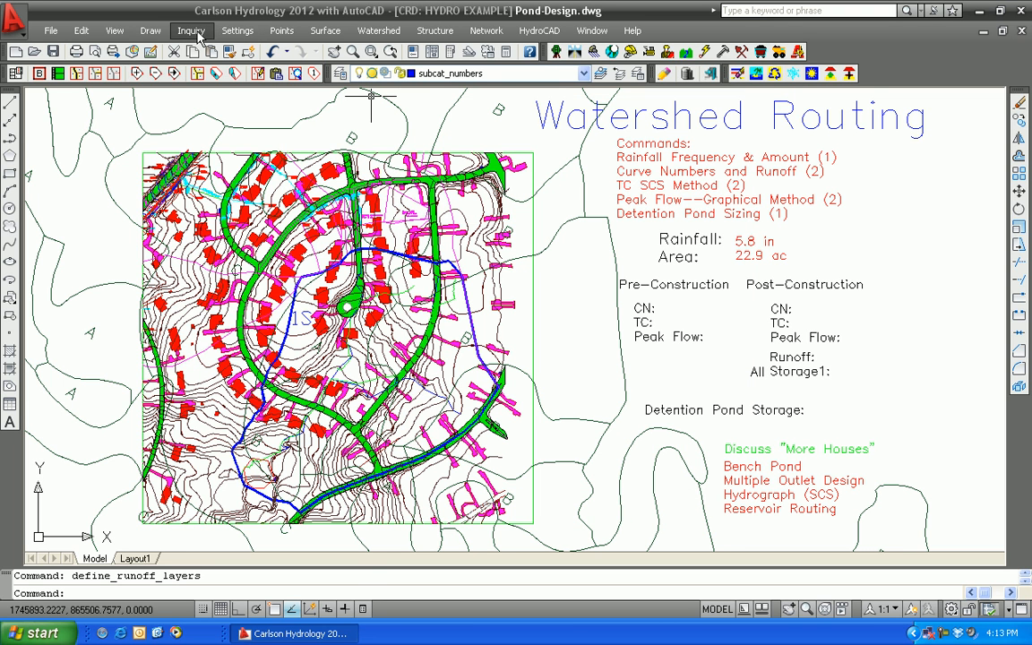
Identify the layers of the blue watershed perimeter, the 1S watershed label and the green runoff flowline
left_click(191, 30)
left_click(202, 83)
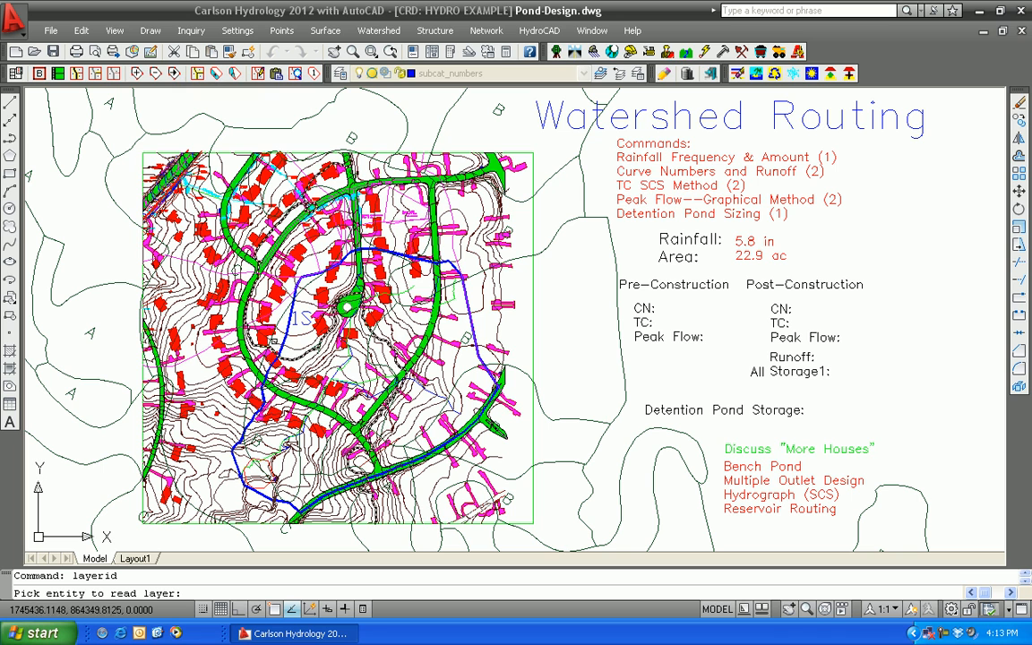
left_click(280, 341)
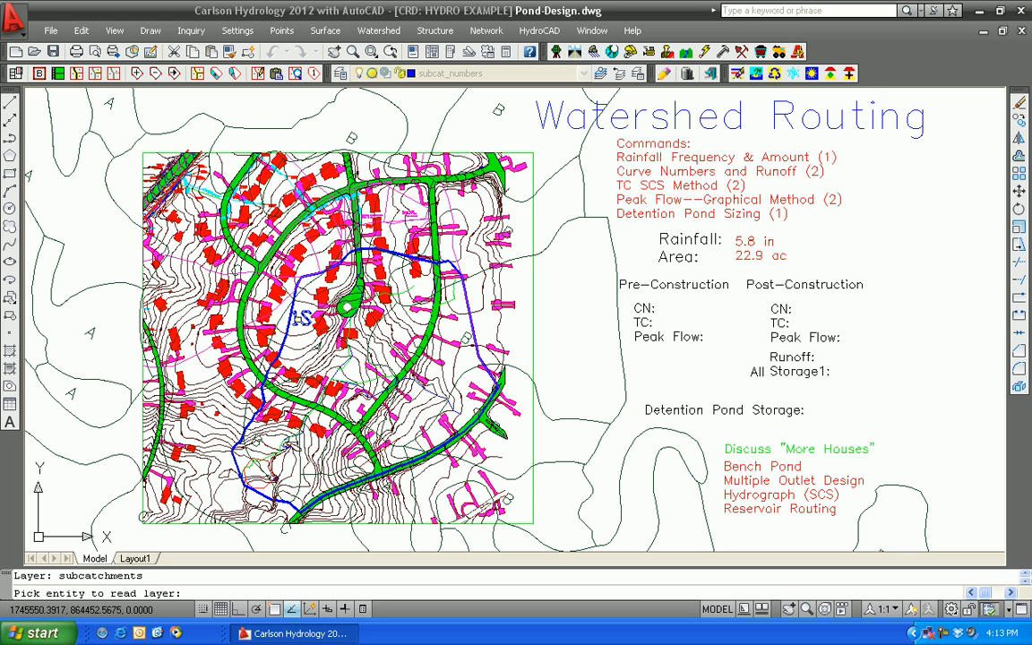
left_click(302, 319)
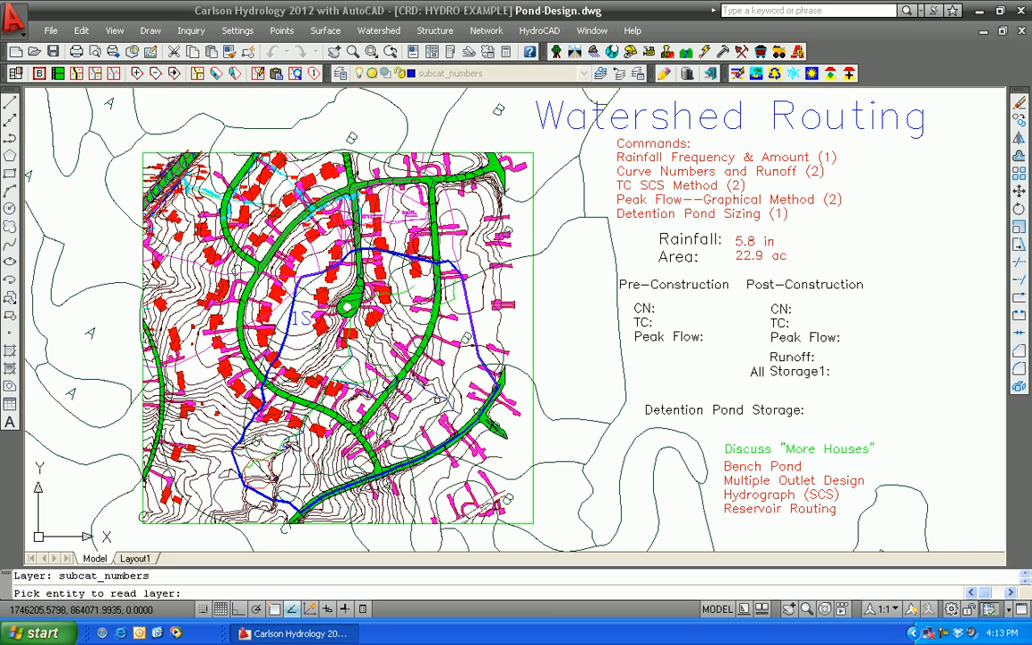
left_click(451, 298)
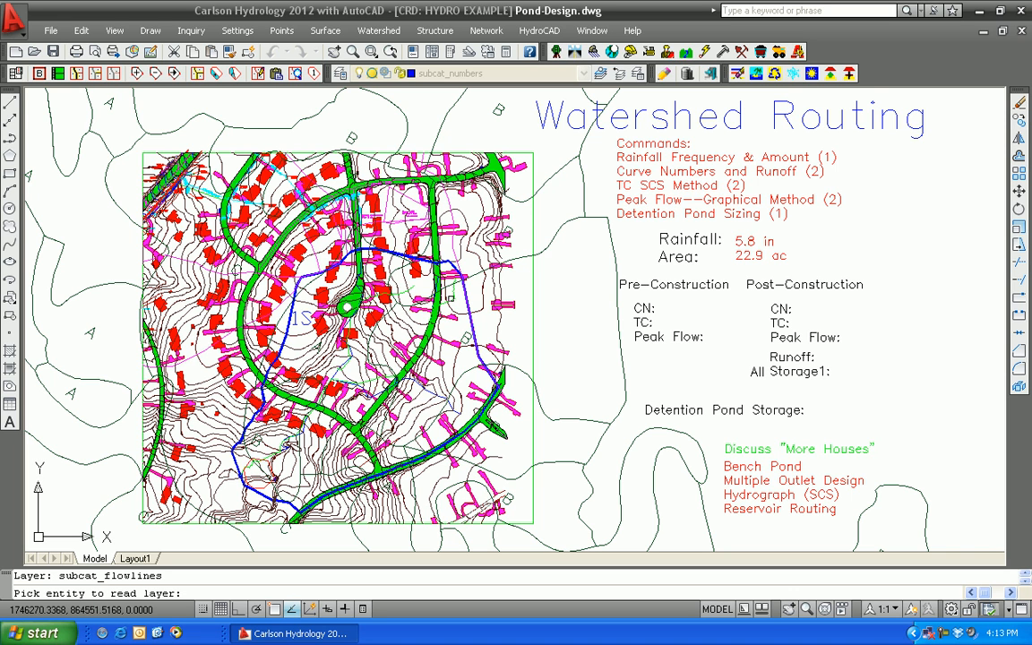
key("Return")
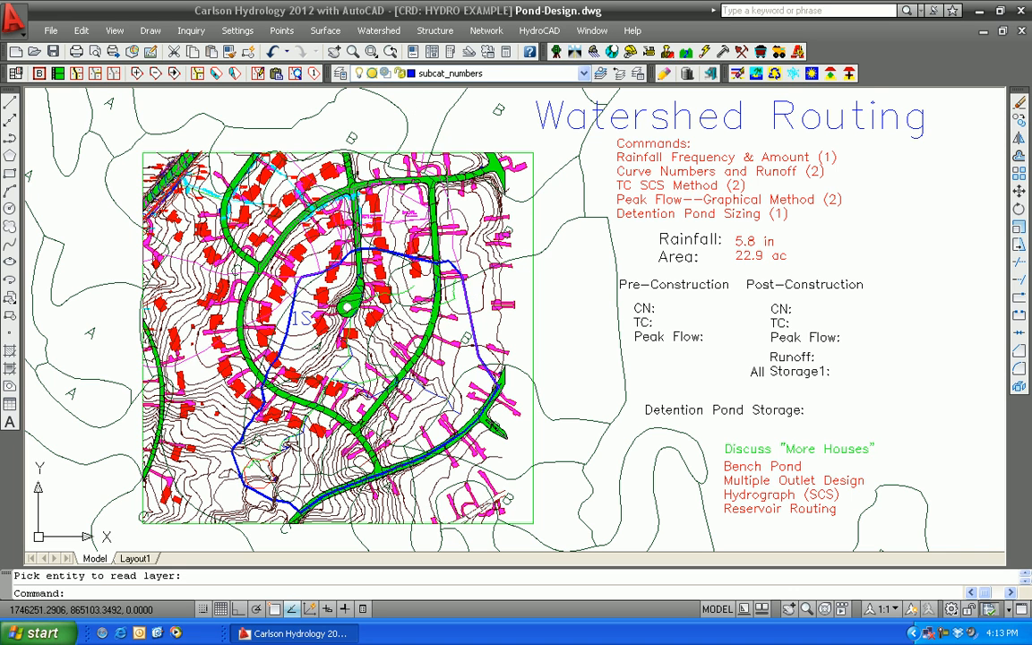
Create a new HydroNet file named Civil2 in HydroNet Explorer
left_click(538, 31)
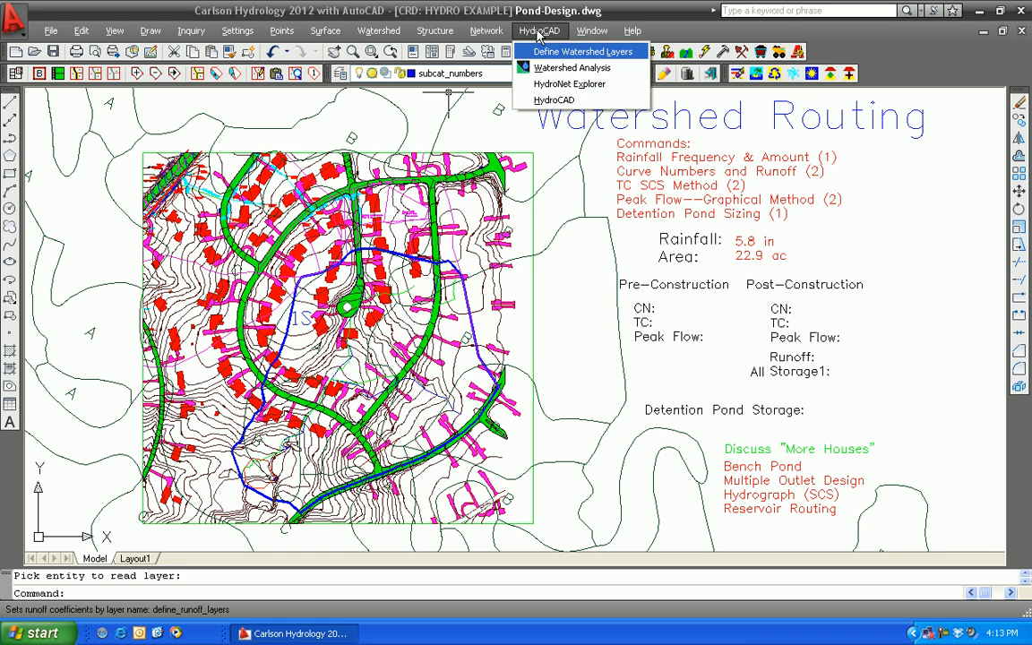
left_click(546, 84)
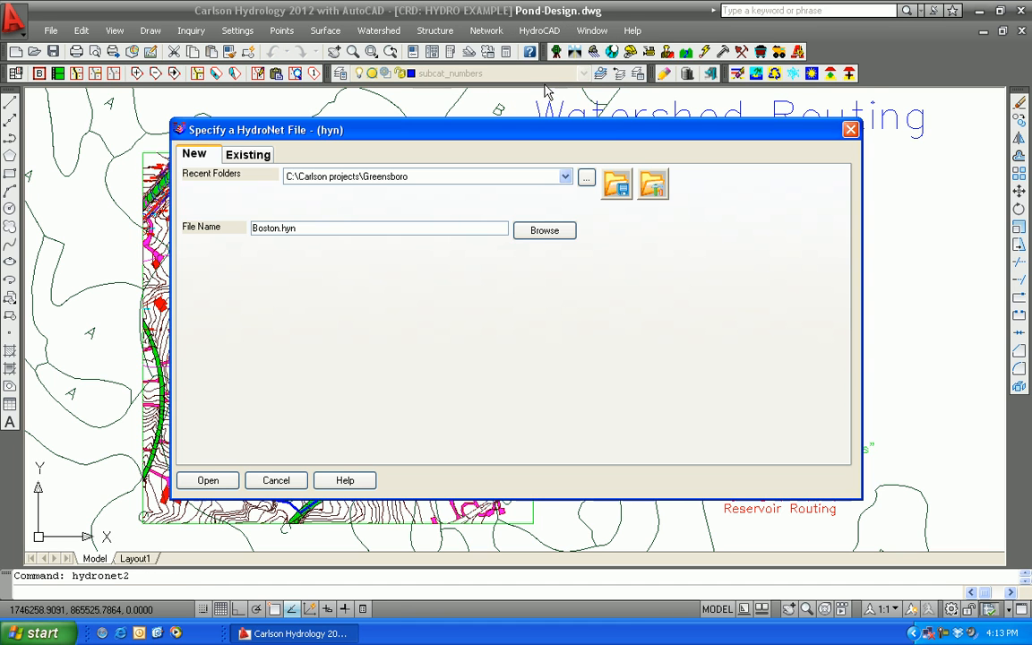
double_click(315, 229)
type("Civil2")
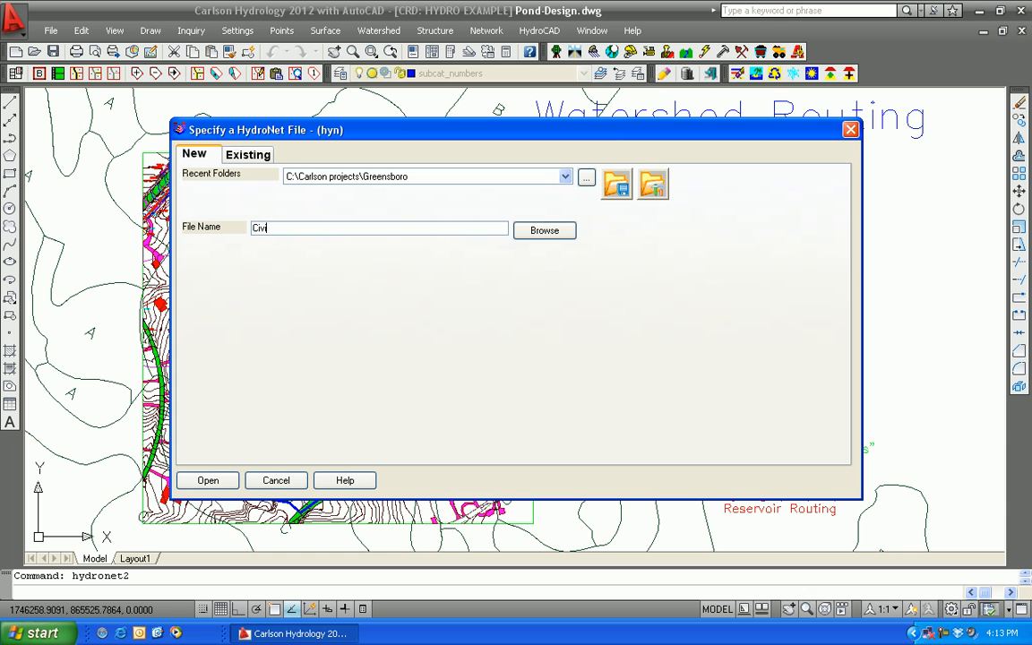
left_click(204, 479)
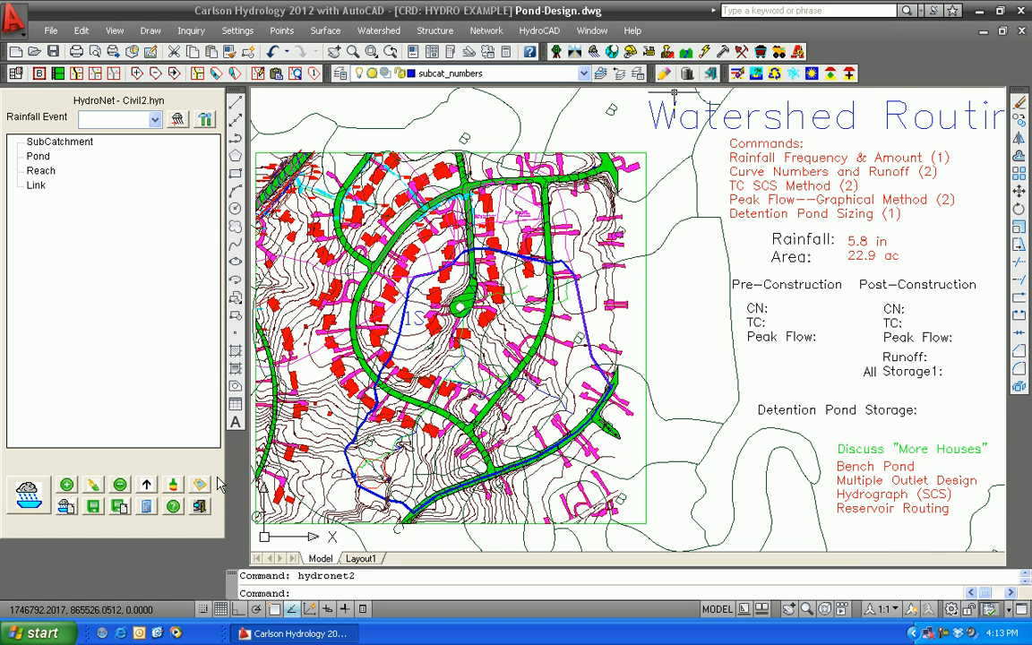
In the HydroNet rainfall settings, take a rain depth of about 6.57 in from the MA rain map for a 100-year, 24-hour storm
left_click(205, 121)
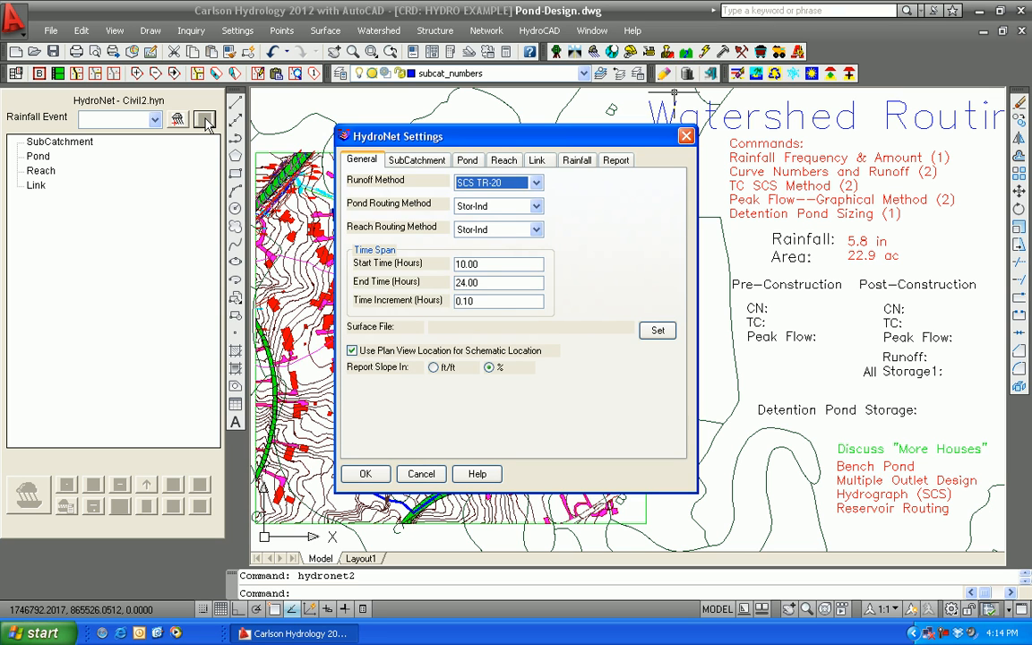
left_click(577, 163)
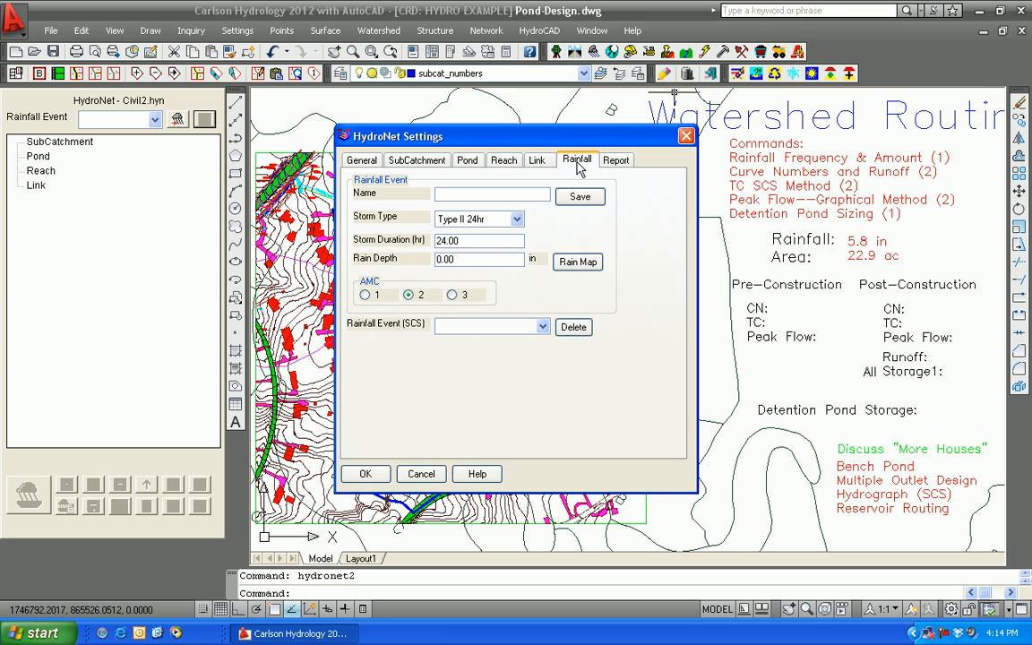
left_click(578, 263)
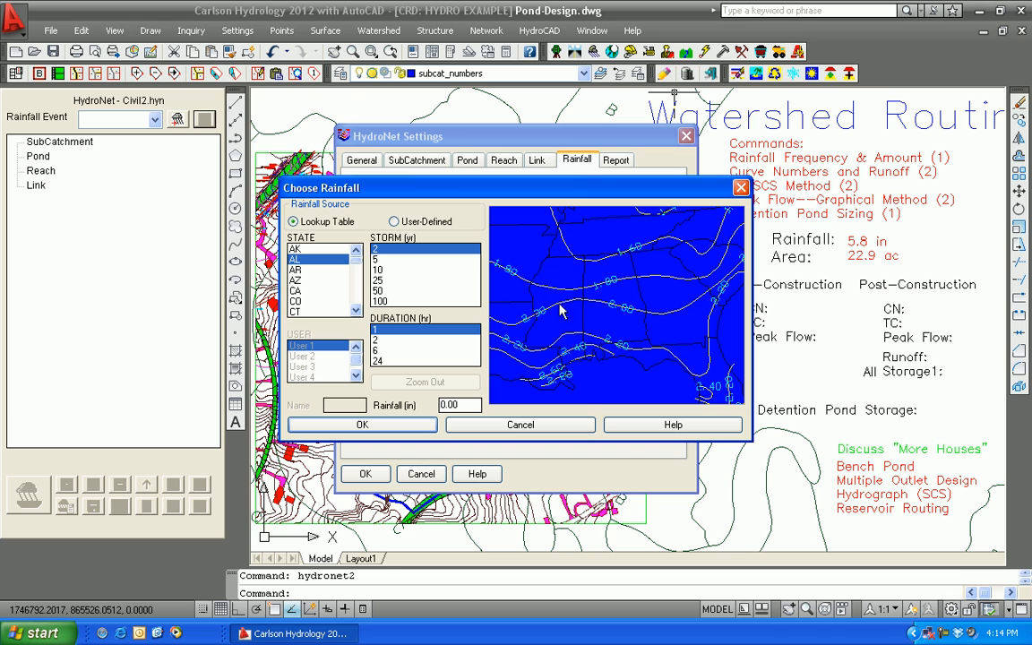
left_click(567, 365)
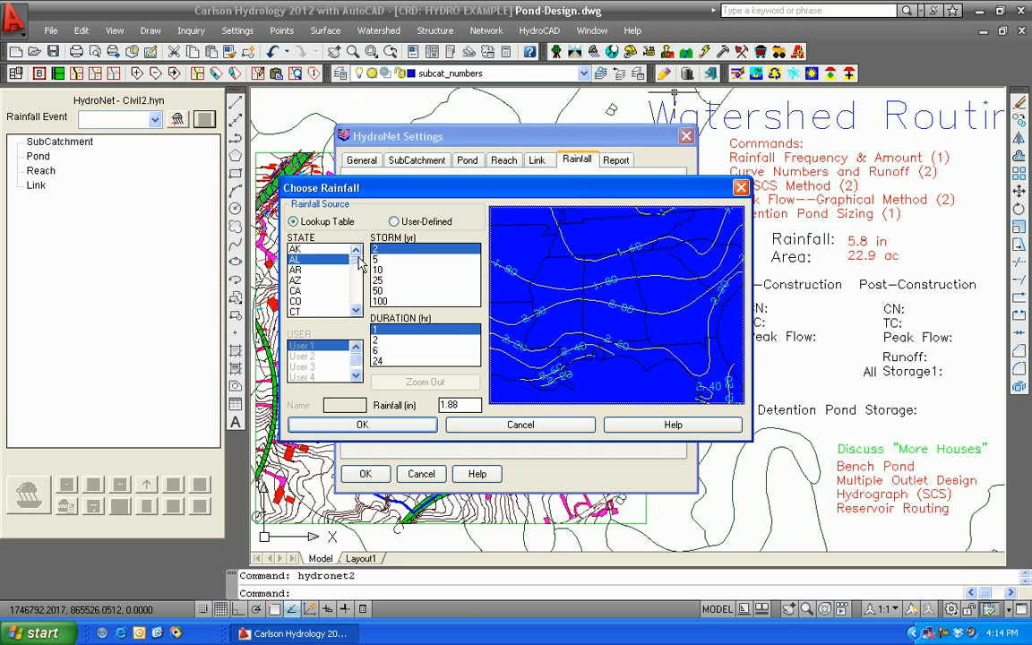
scroll(358, 278, "down", 6)
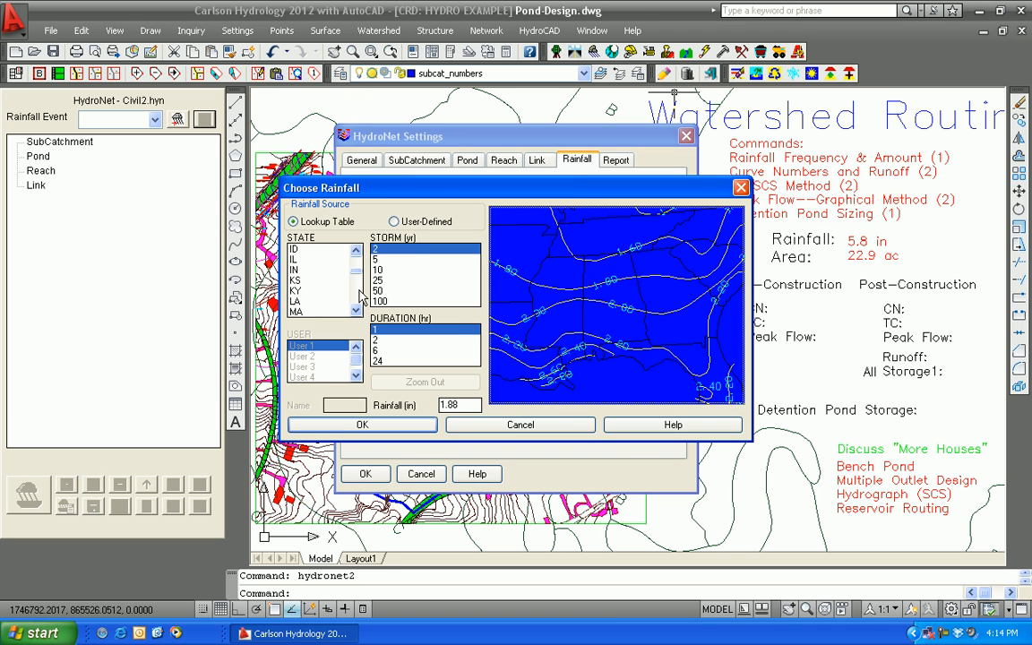
left_click(295, 249)
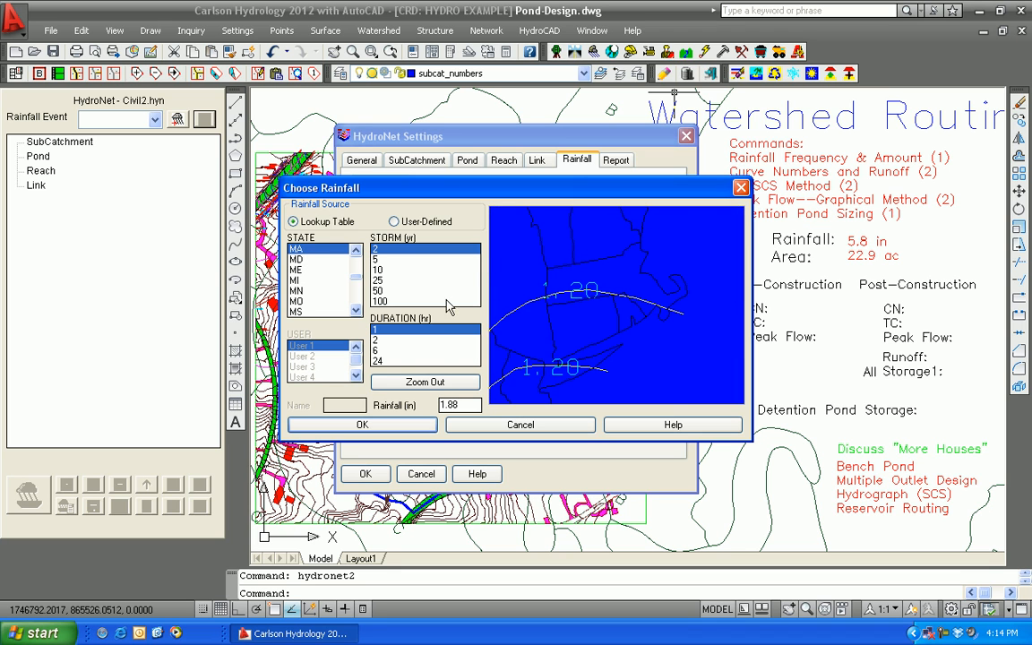
left_click(394, 301)
left_click(390, 360)
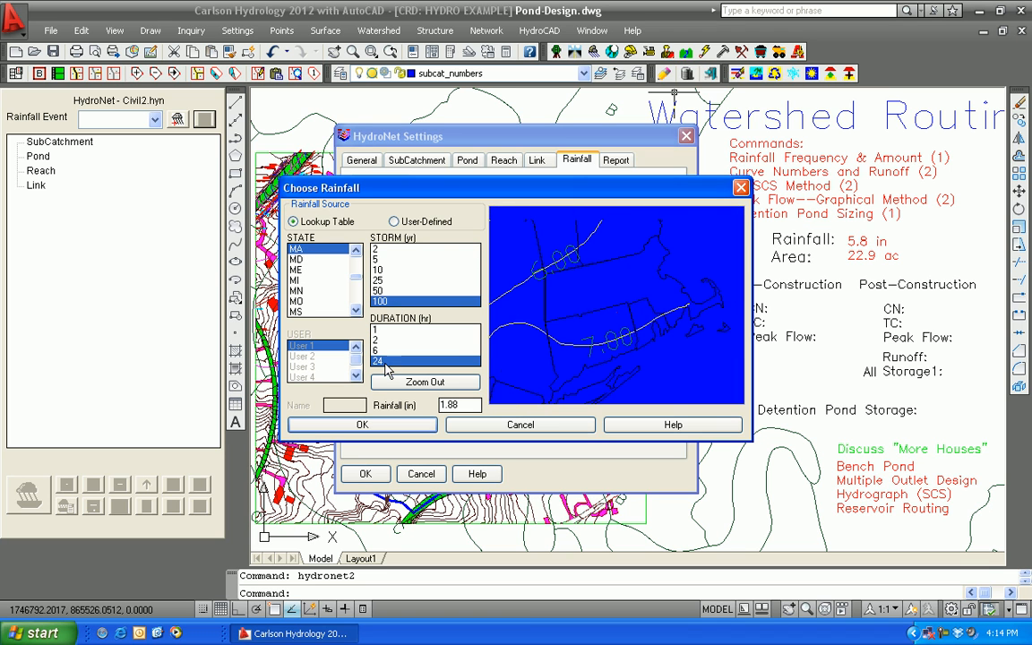
left_click(652, 283)
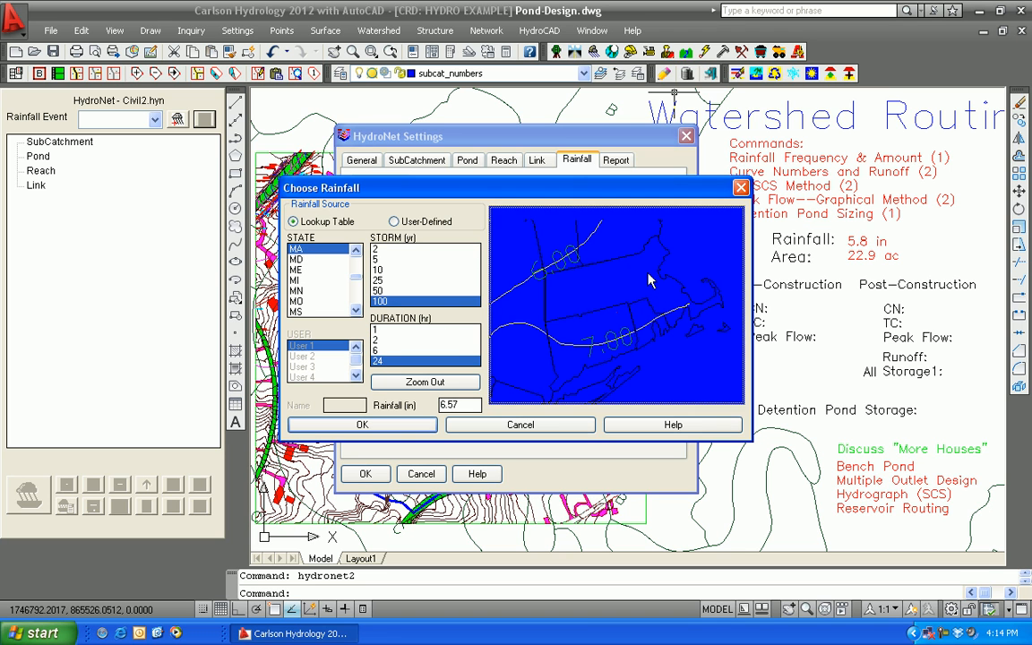
left_click(389, 425)
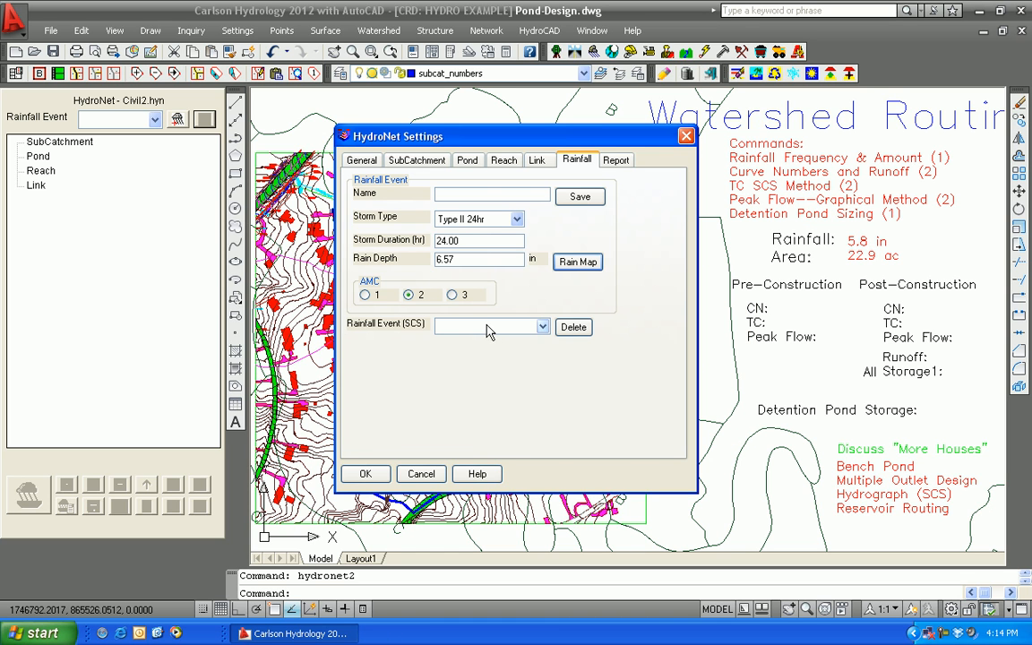
Save the rainfall event under the name BOSTON and accept the HydroNet settings
left_click(461, 333)
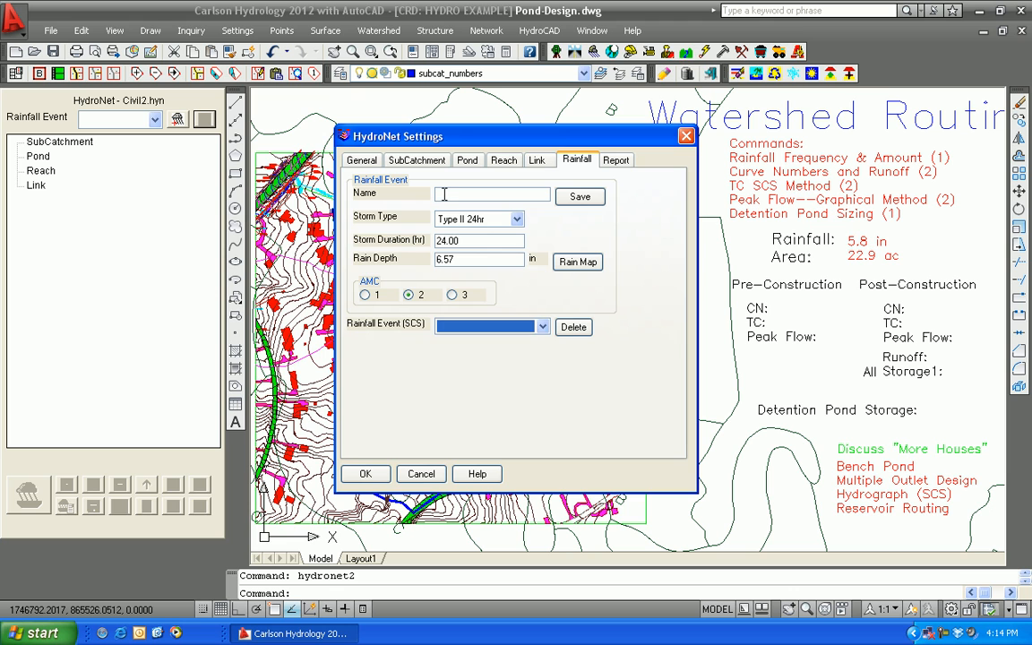
left_click(443, 194)
type("Boston")
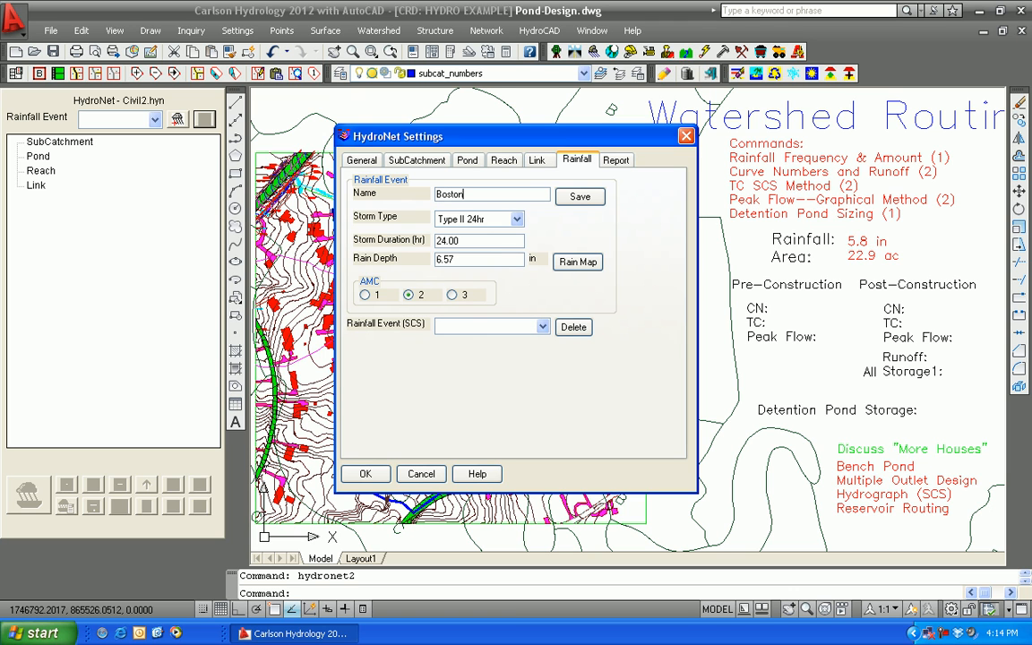
left_click(579, 197)
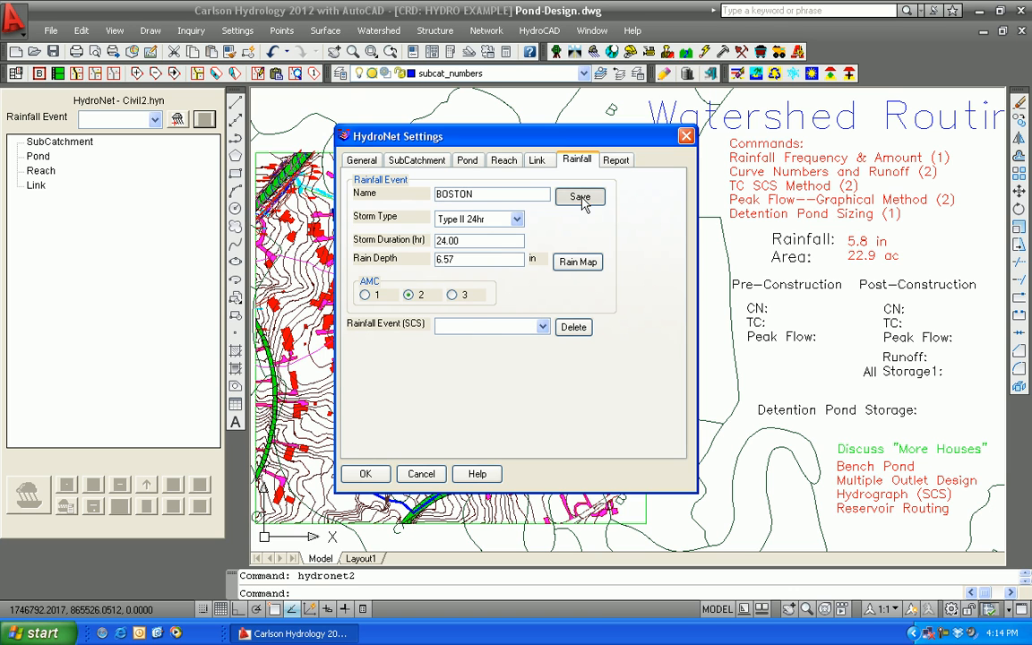
left_click(365, 474)
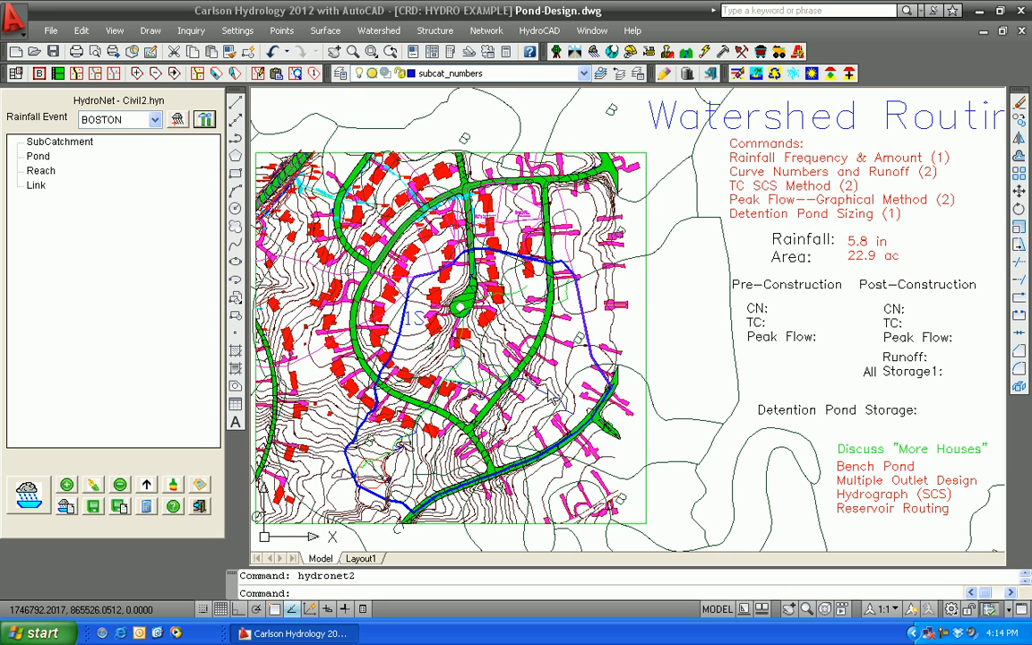
Update the subcatchments from the drawing, creating new ones without HydroCAD export, using Watershed1.tin as the surface file
left_click(148, 485)
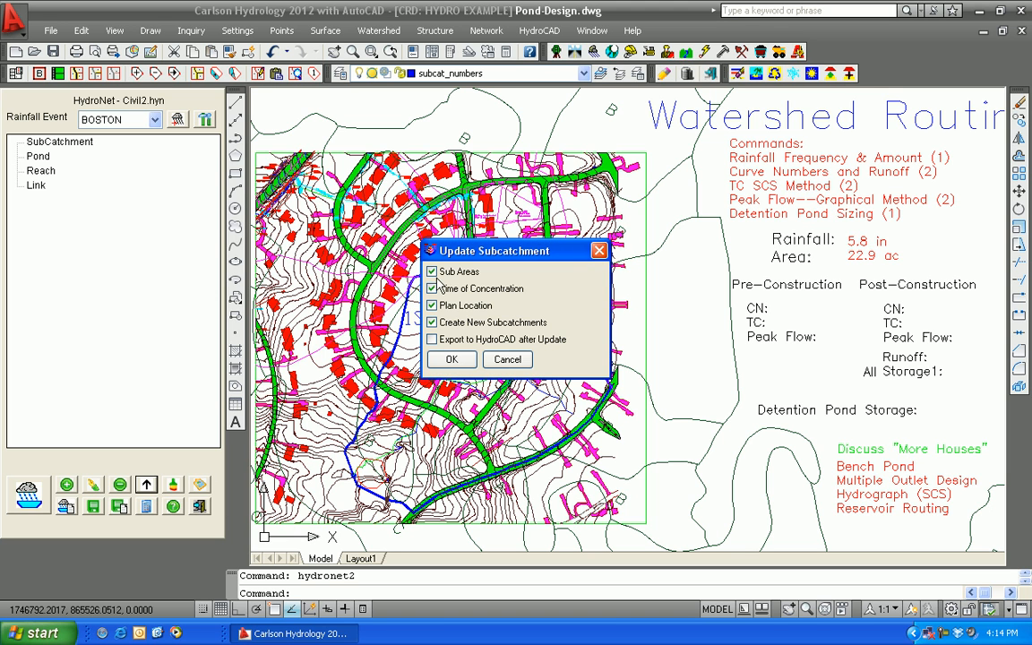
left_click(450, 361)
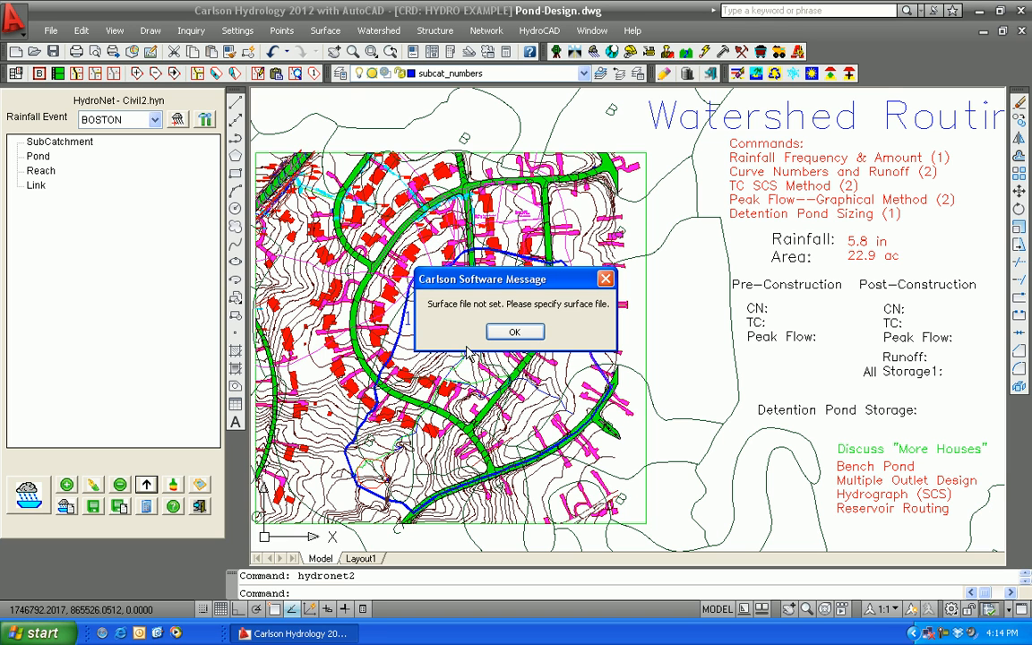
left_click(514, 333)
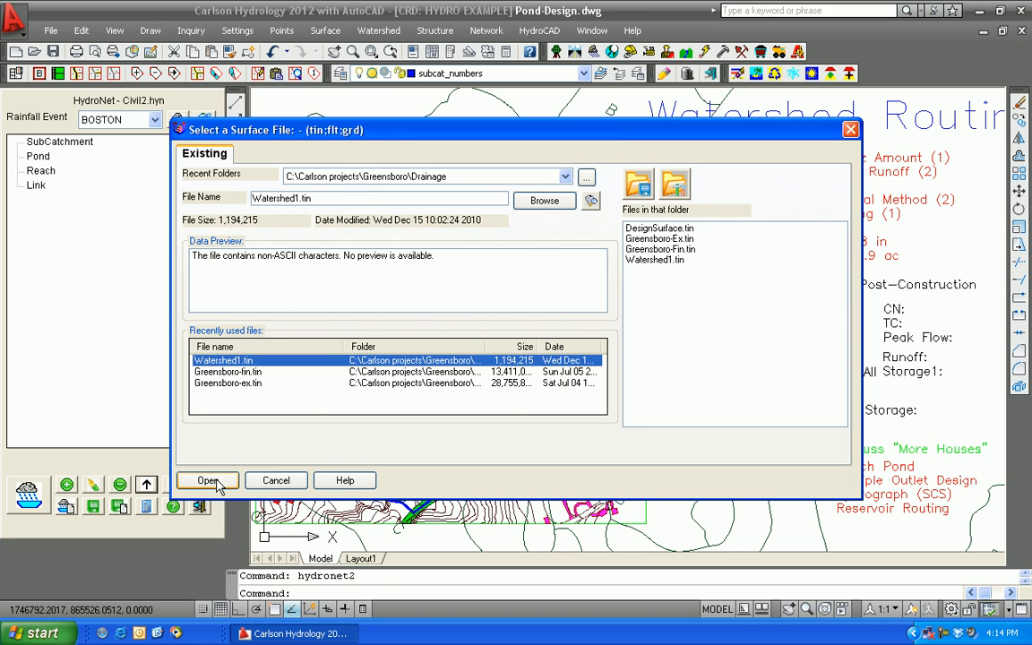
left_click(213, 484)
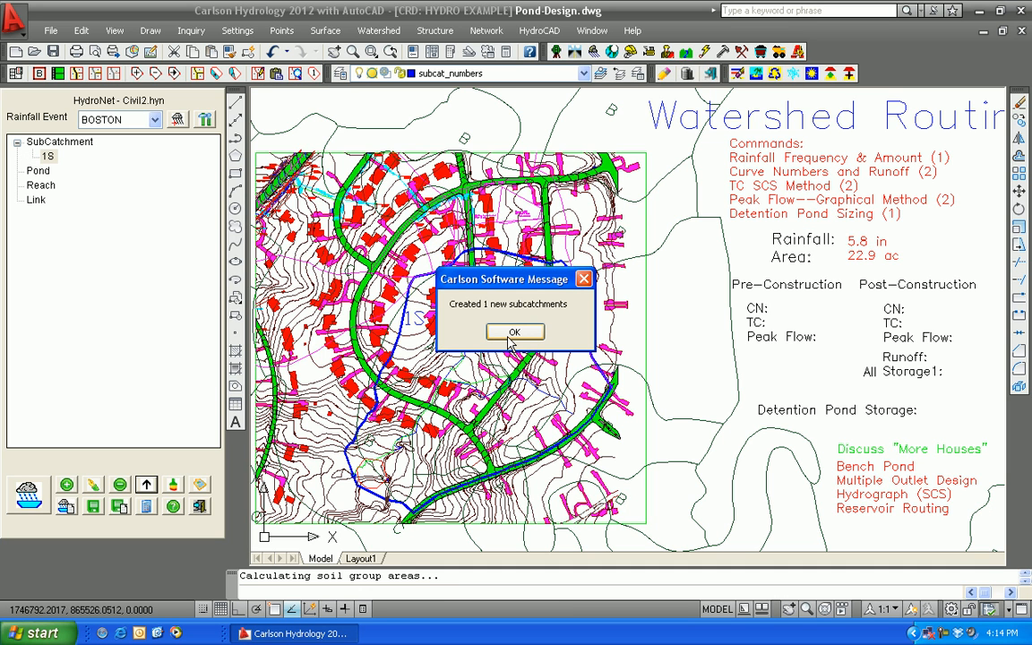
left_click(513, 334)
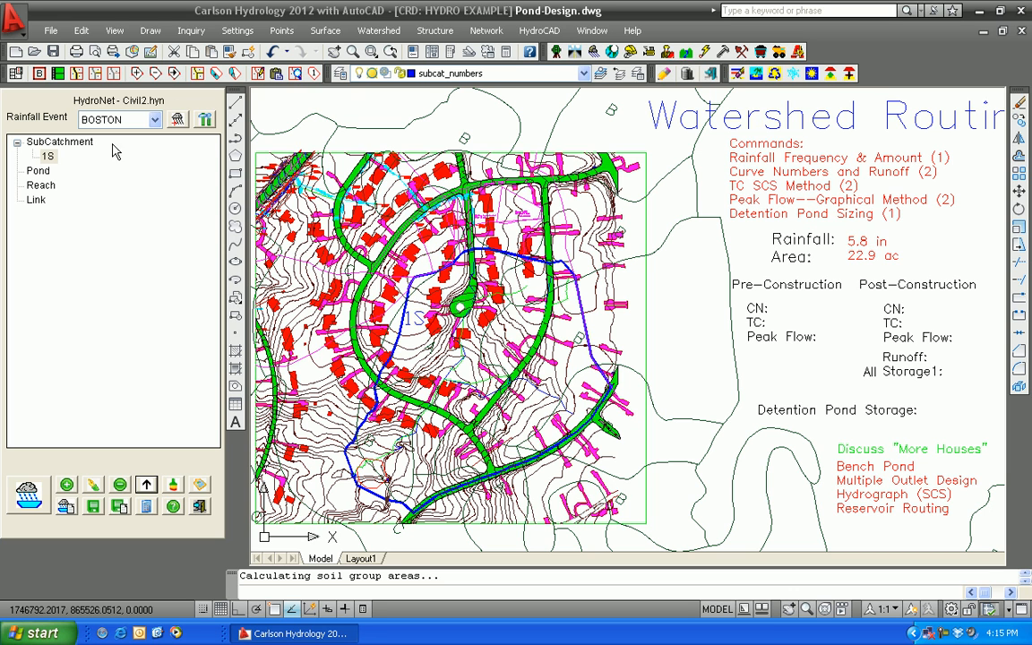
Examine subcatchment 1S's area, curve number, time of concentration and hydrograph, and exit HydroNet saving the network changes
right_click(49, 157)
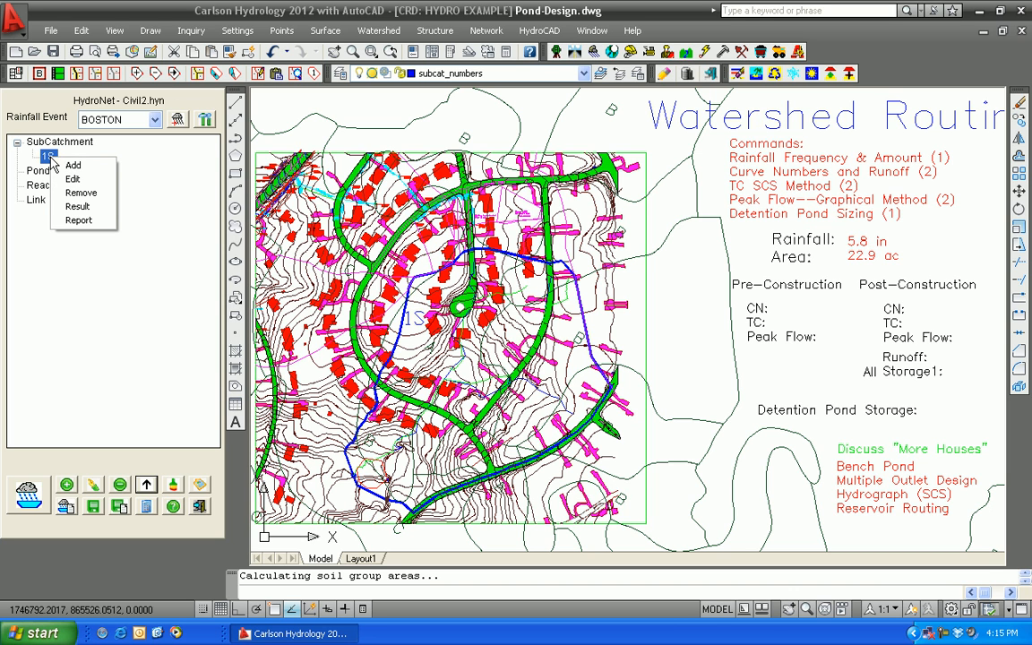
left_click(71, 179)
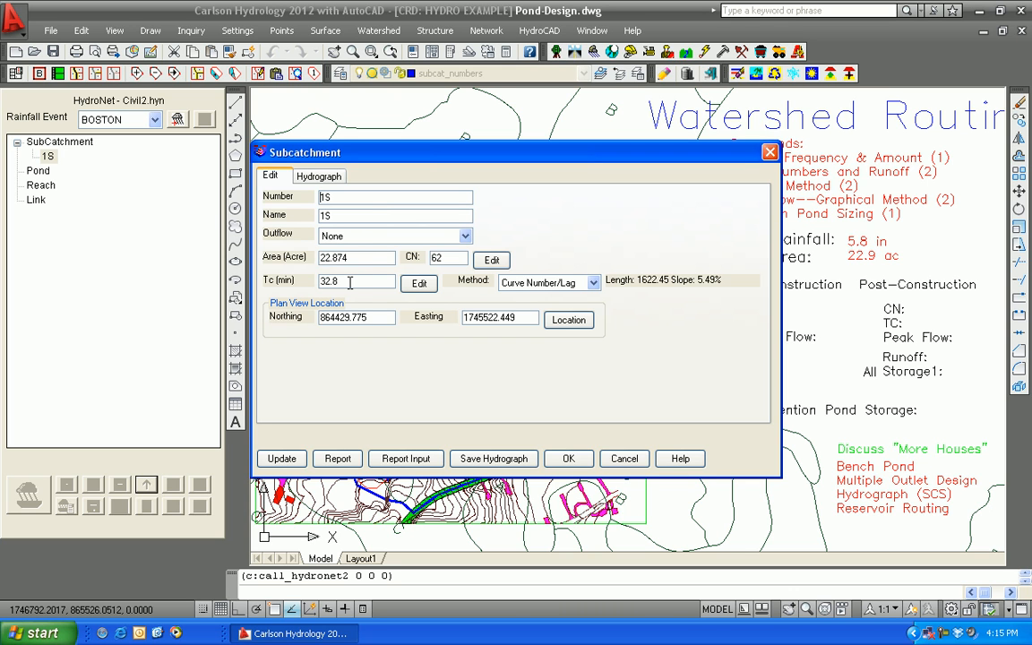
left_click(326, 175)
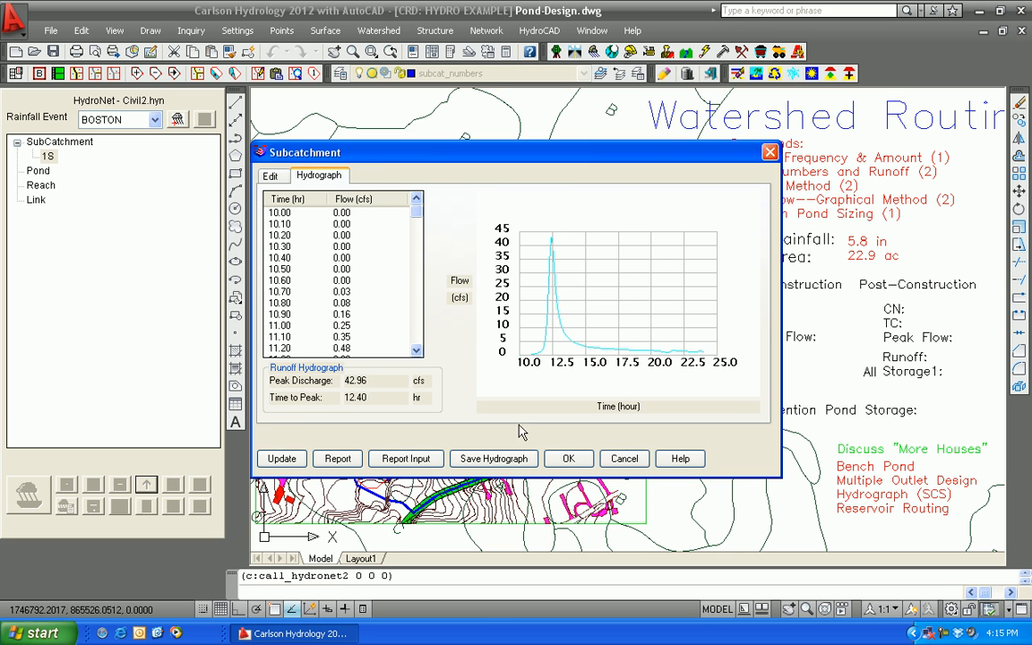
left_click(581, 463)
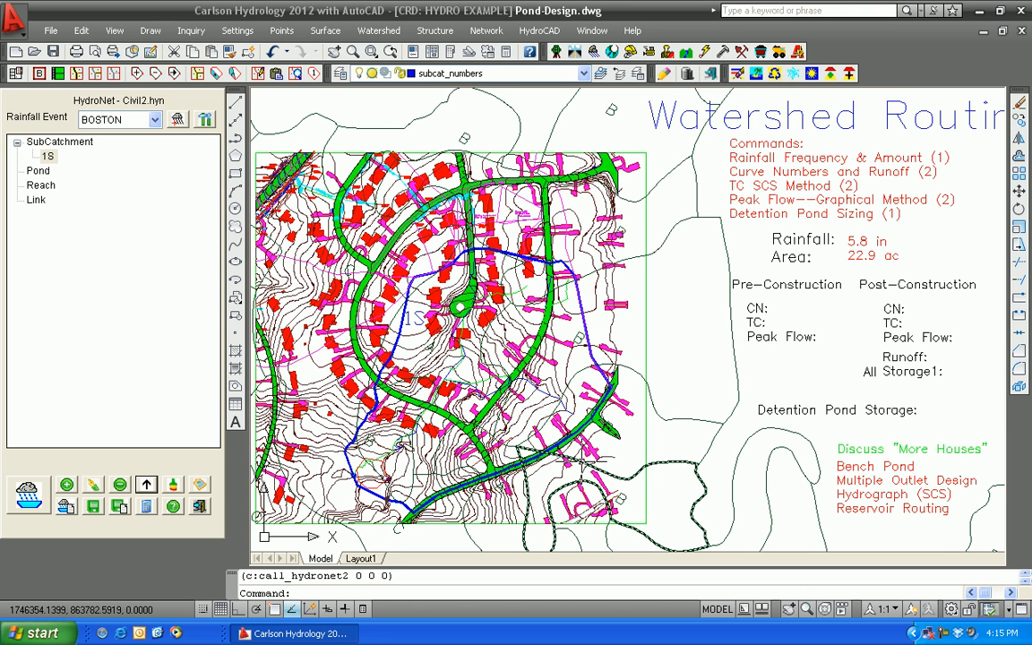
left_click(199, 507)
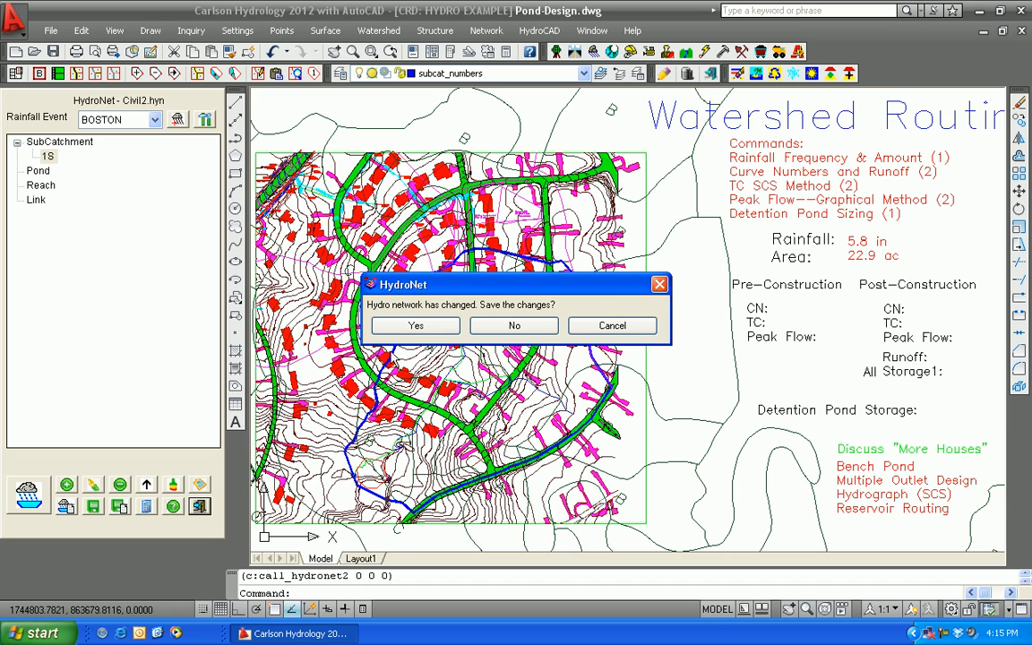
left_click(414, 326)
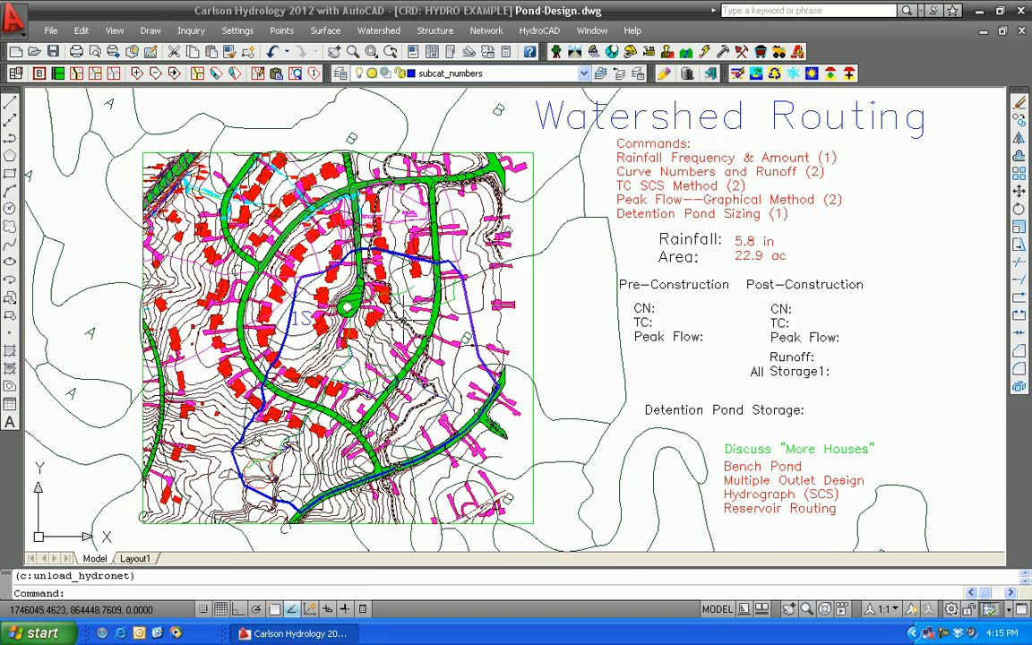
Examine the watershed layer definitions again to see which drawing layers feed the subcatchment calculations
left_click(376, 31)
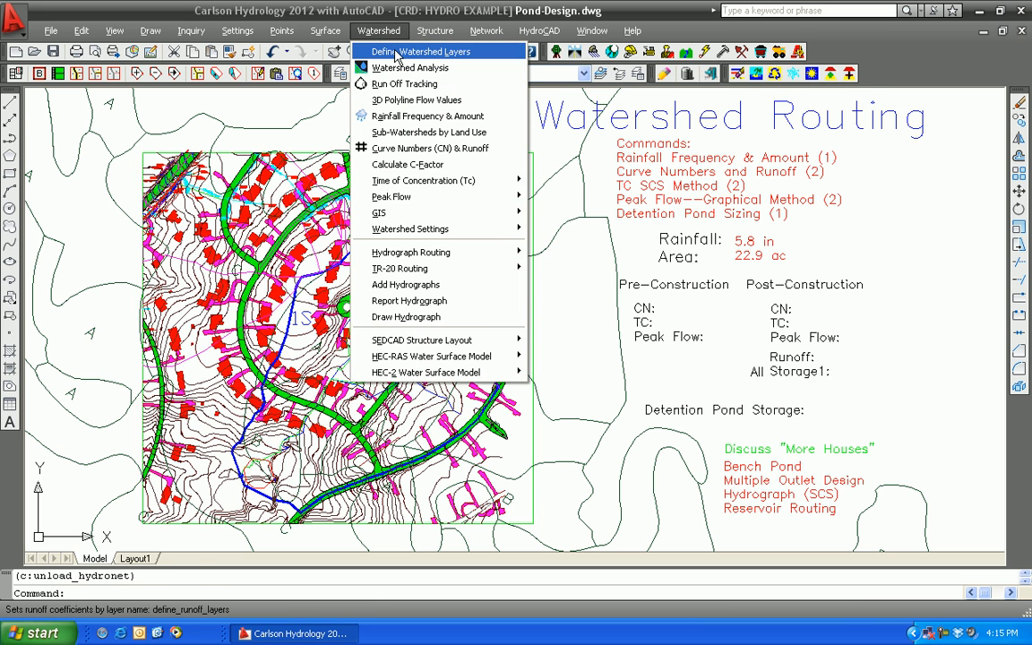
left_click(383, 50)
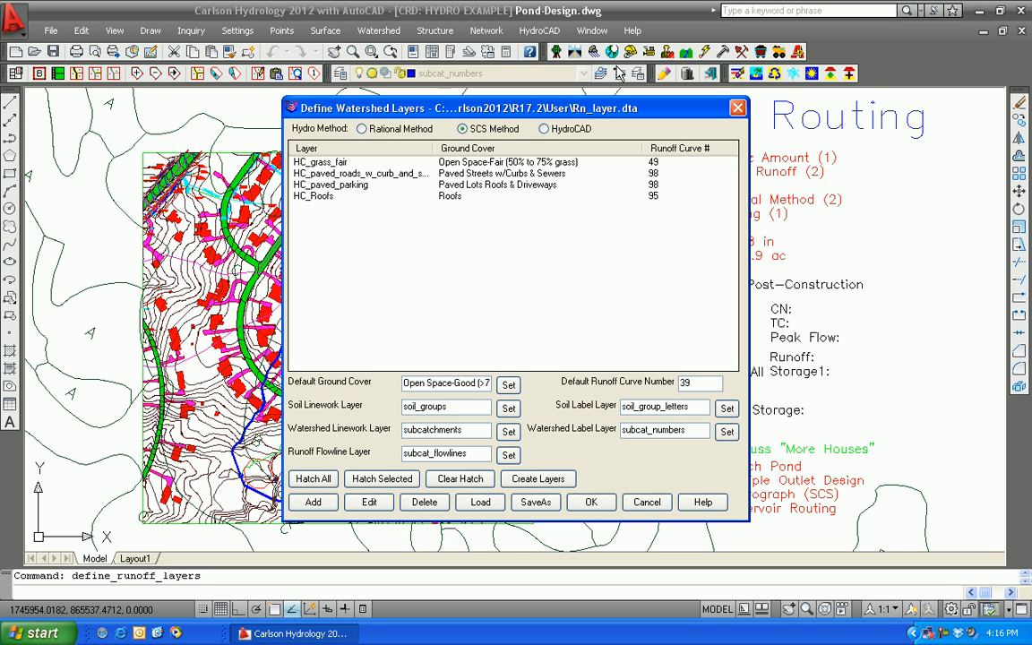
left_click(591, 502)
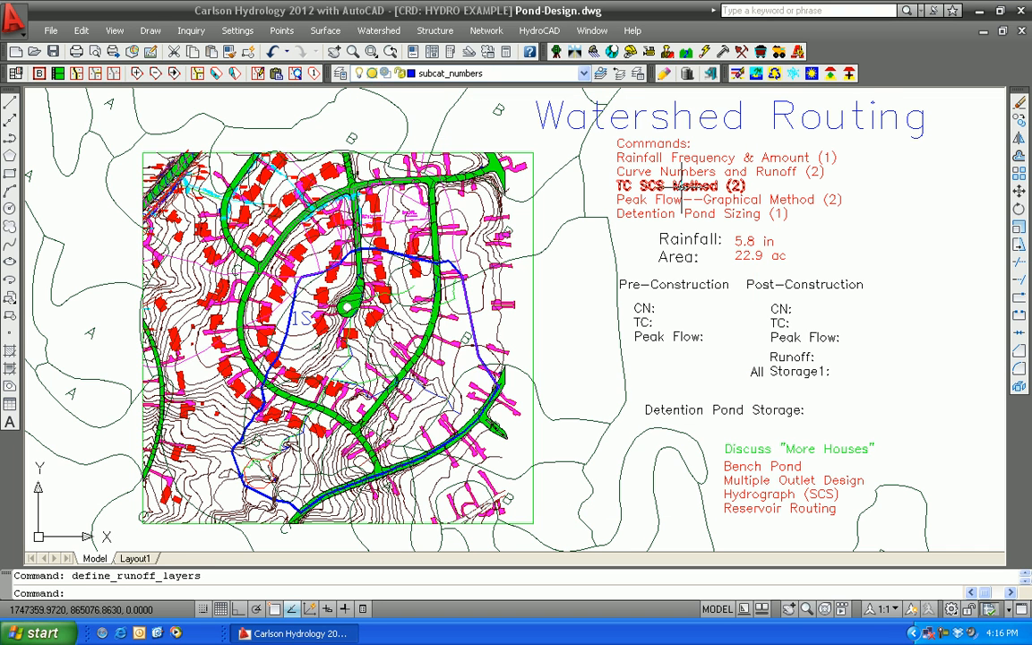